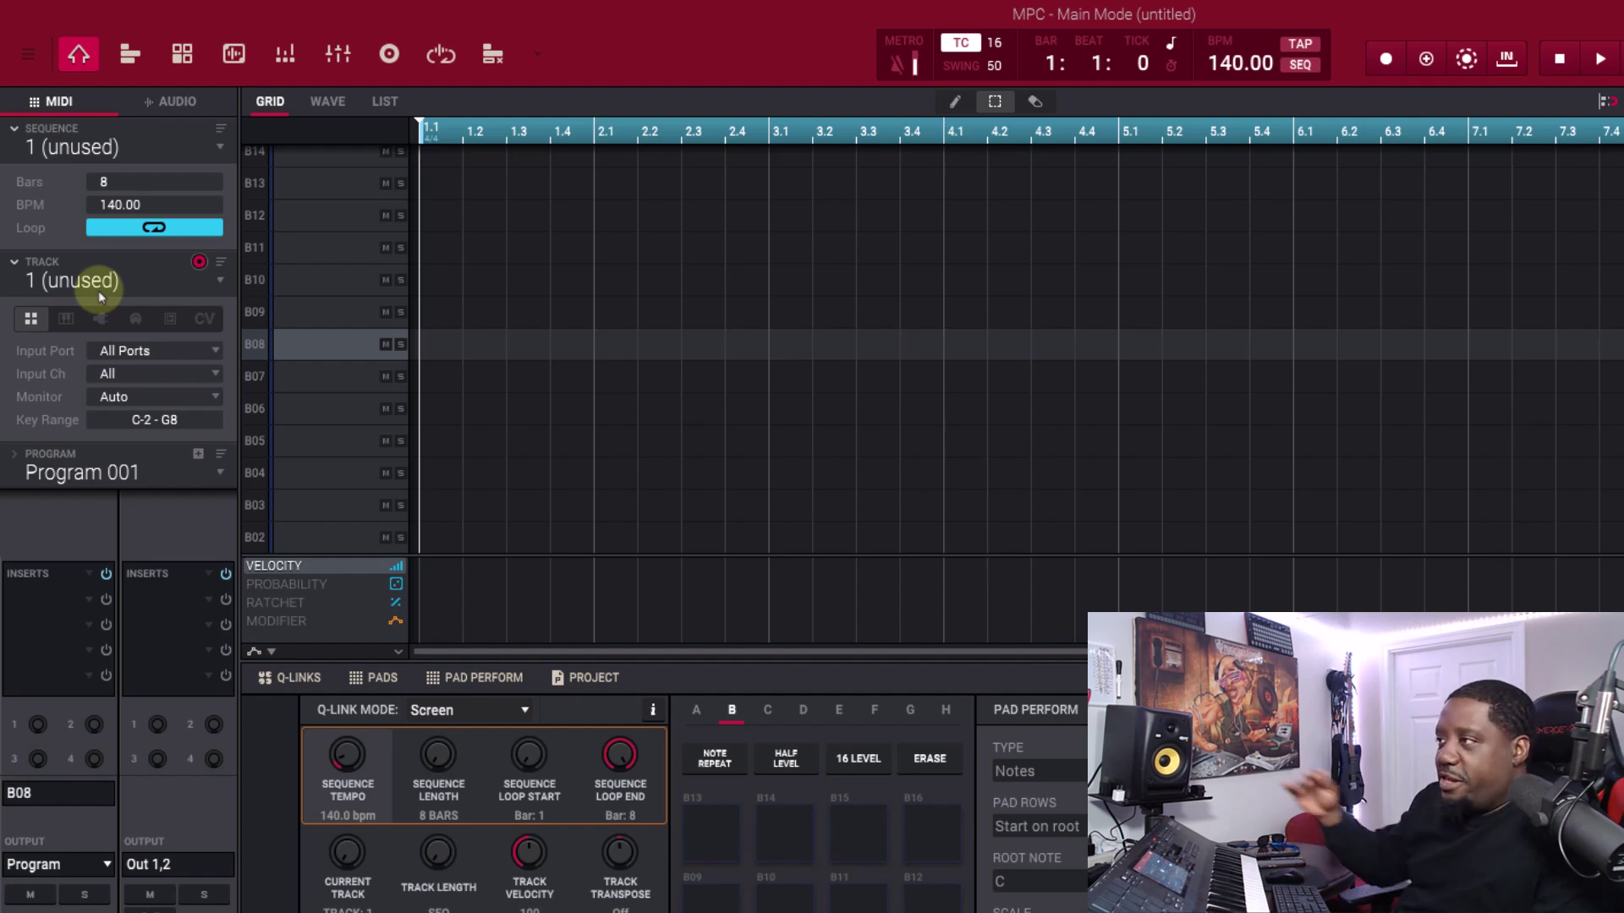
- Look through the list of available tracks and the programs that can be assigned to track 1
click(212, 289)
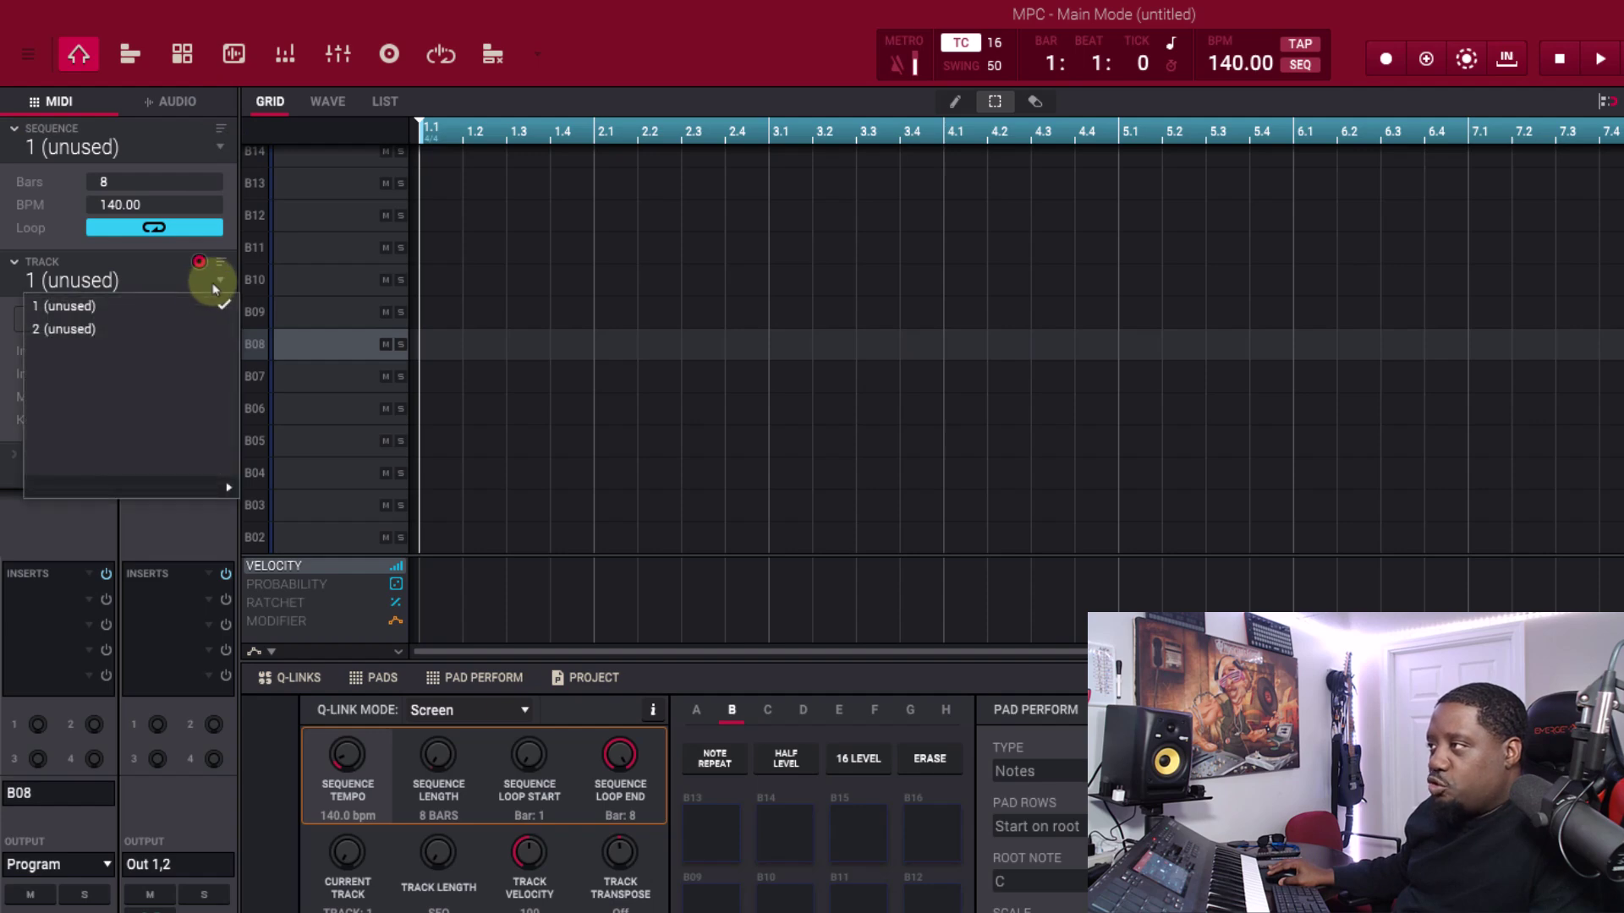
scroll(254, 474, down, 20)
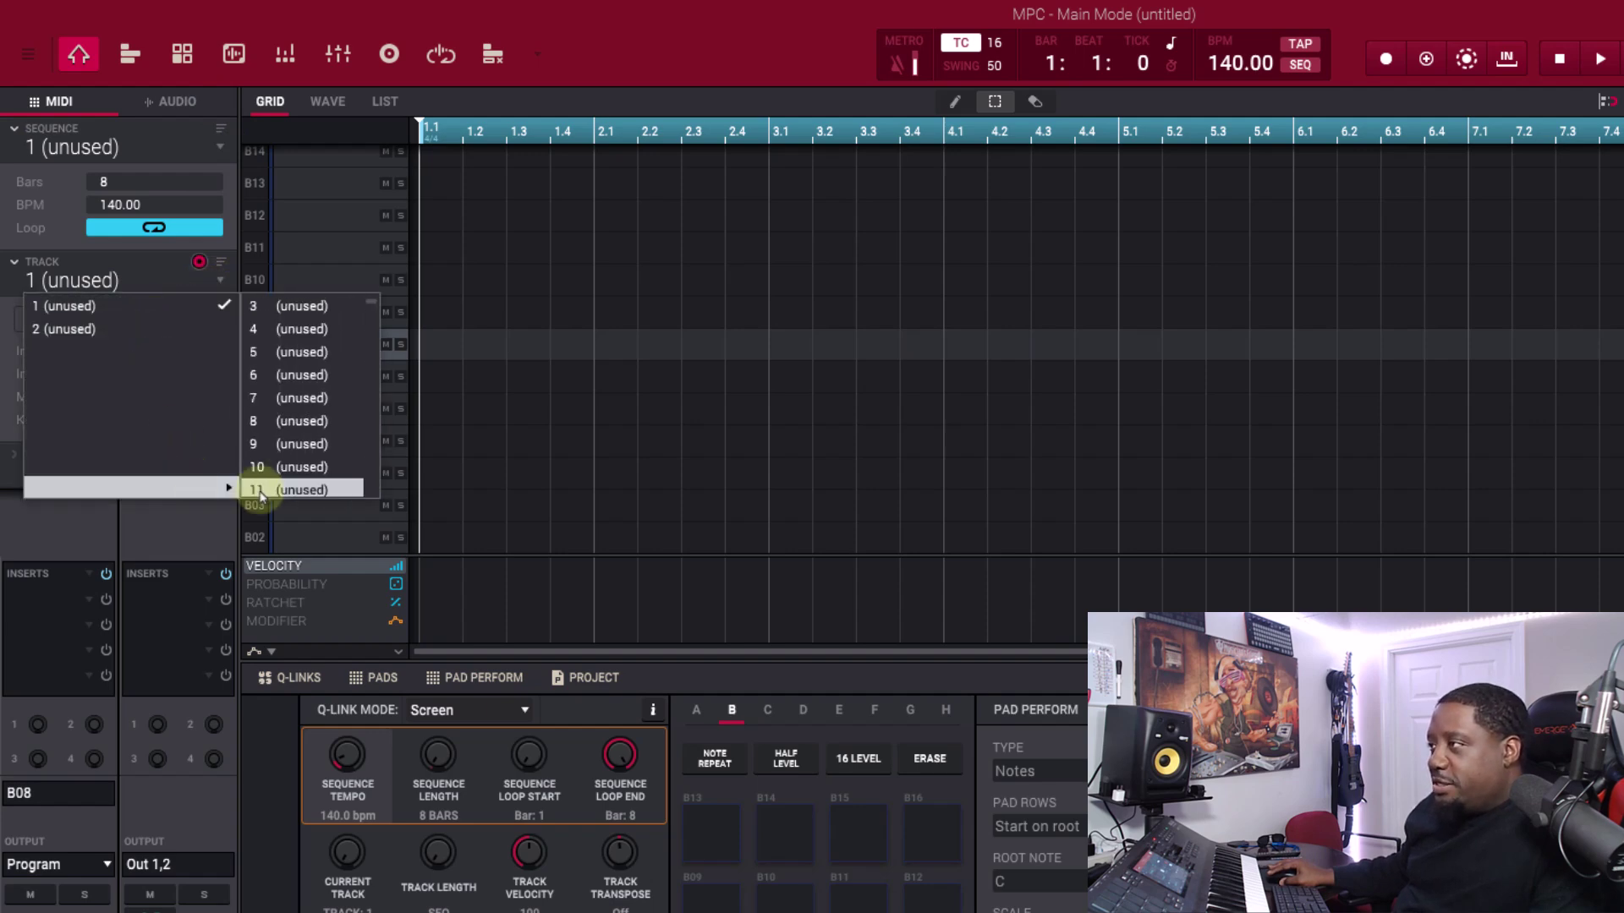
scroll(262, 467, down, 10)
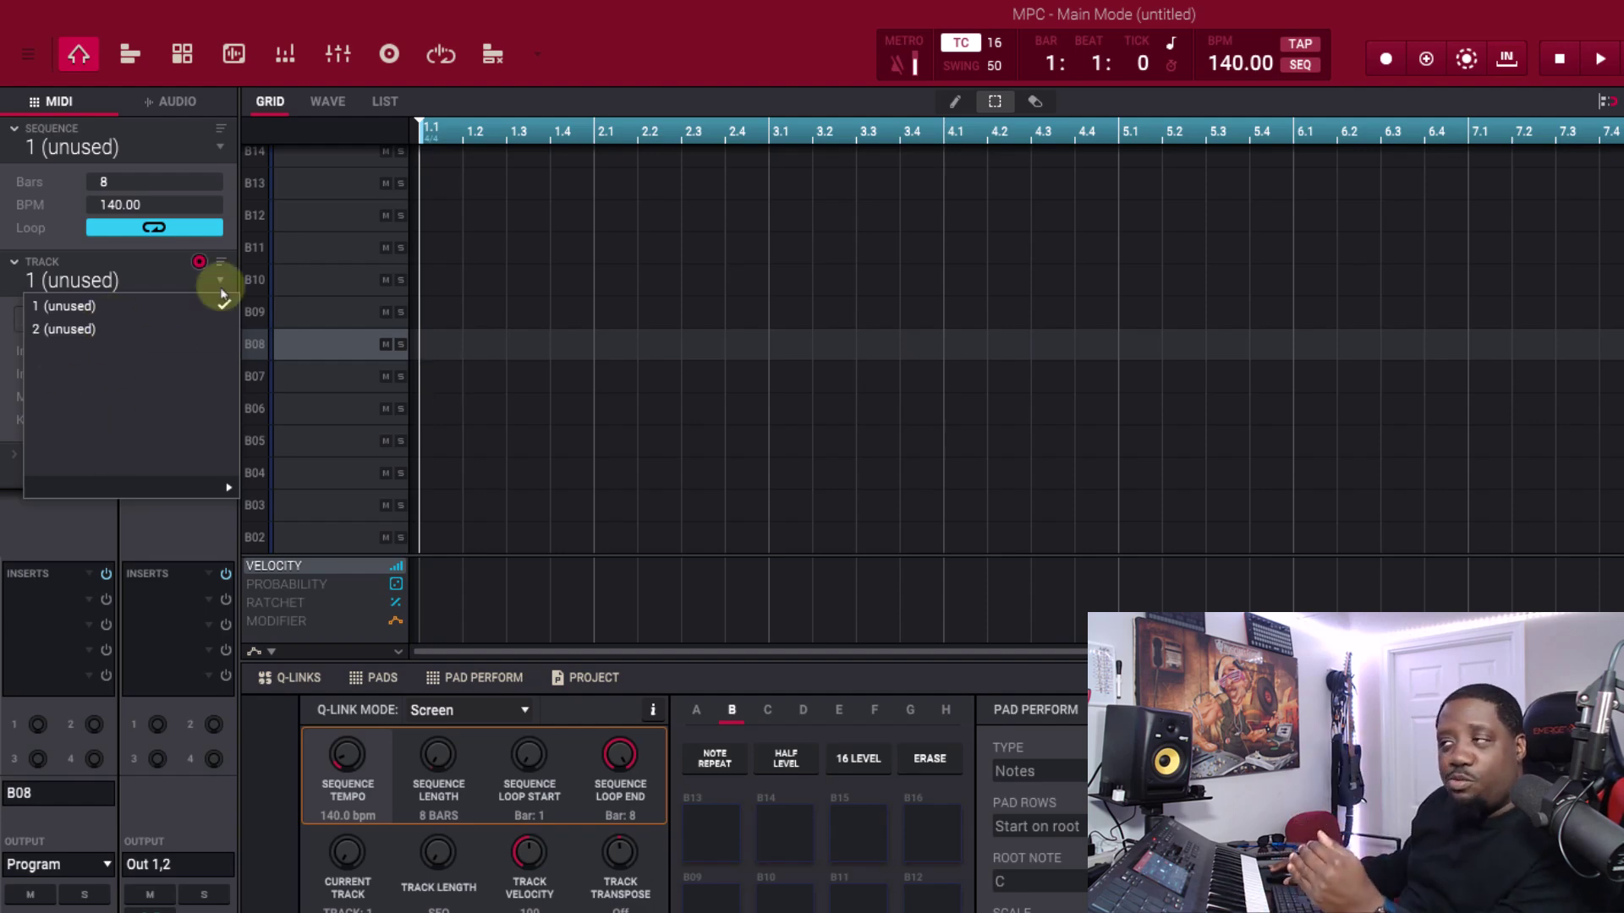
click(588, 247)
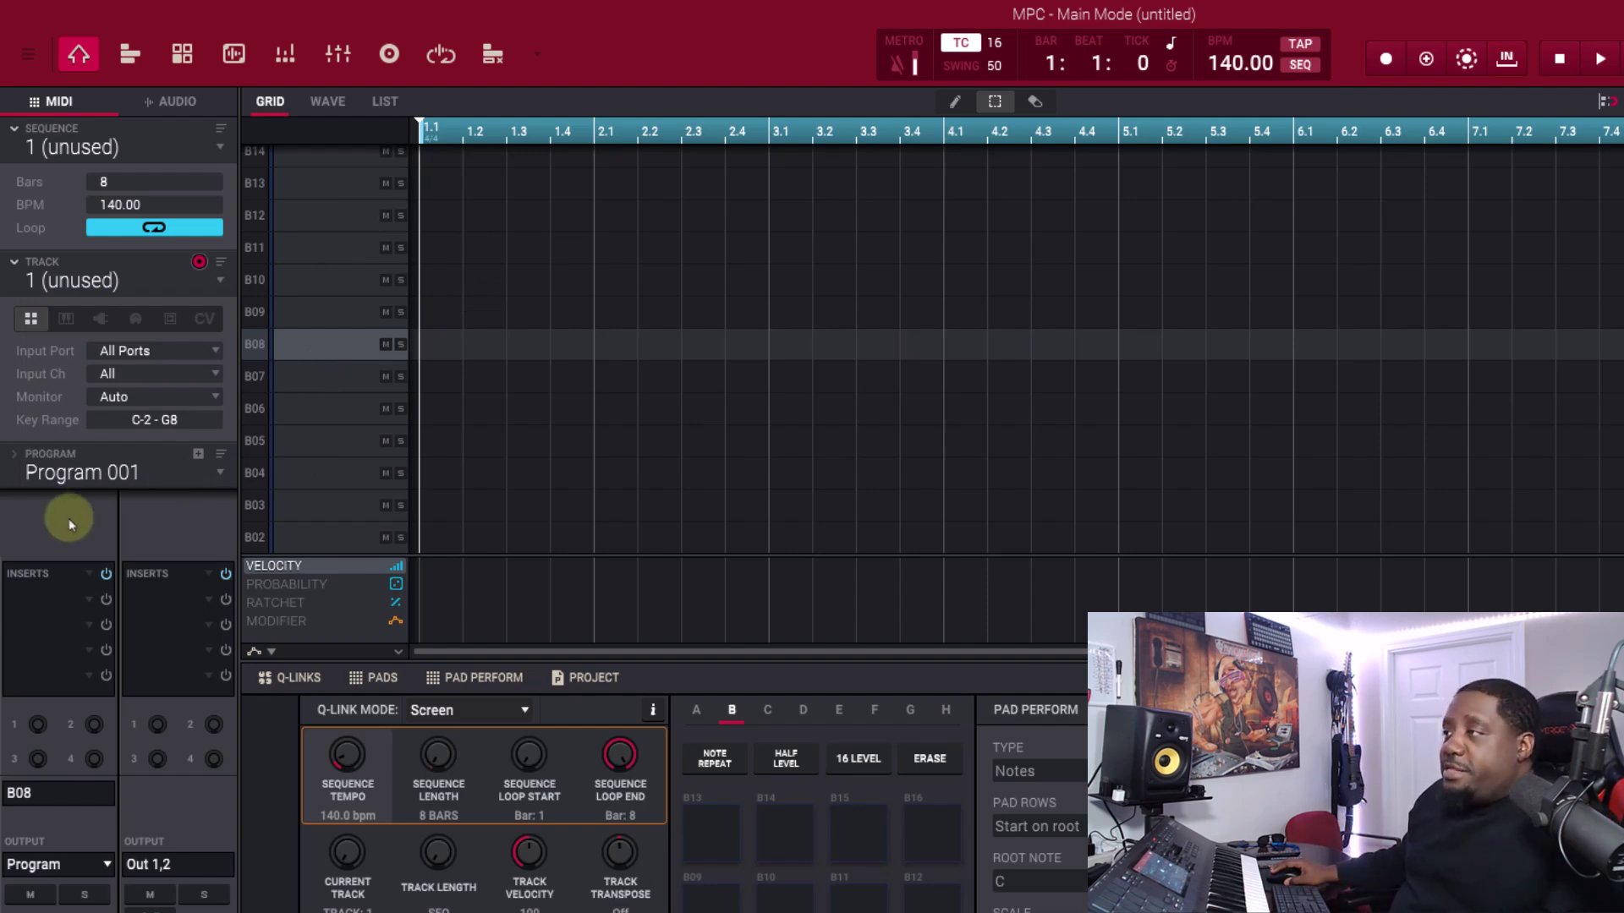
click(220, 476)
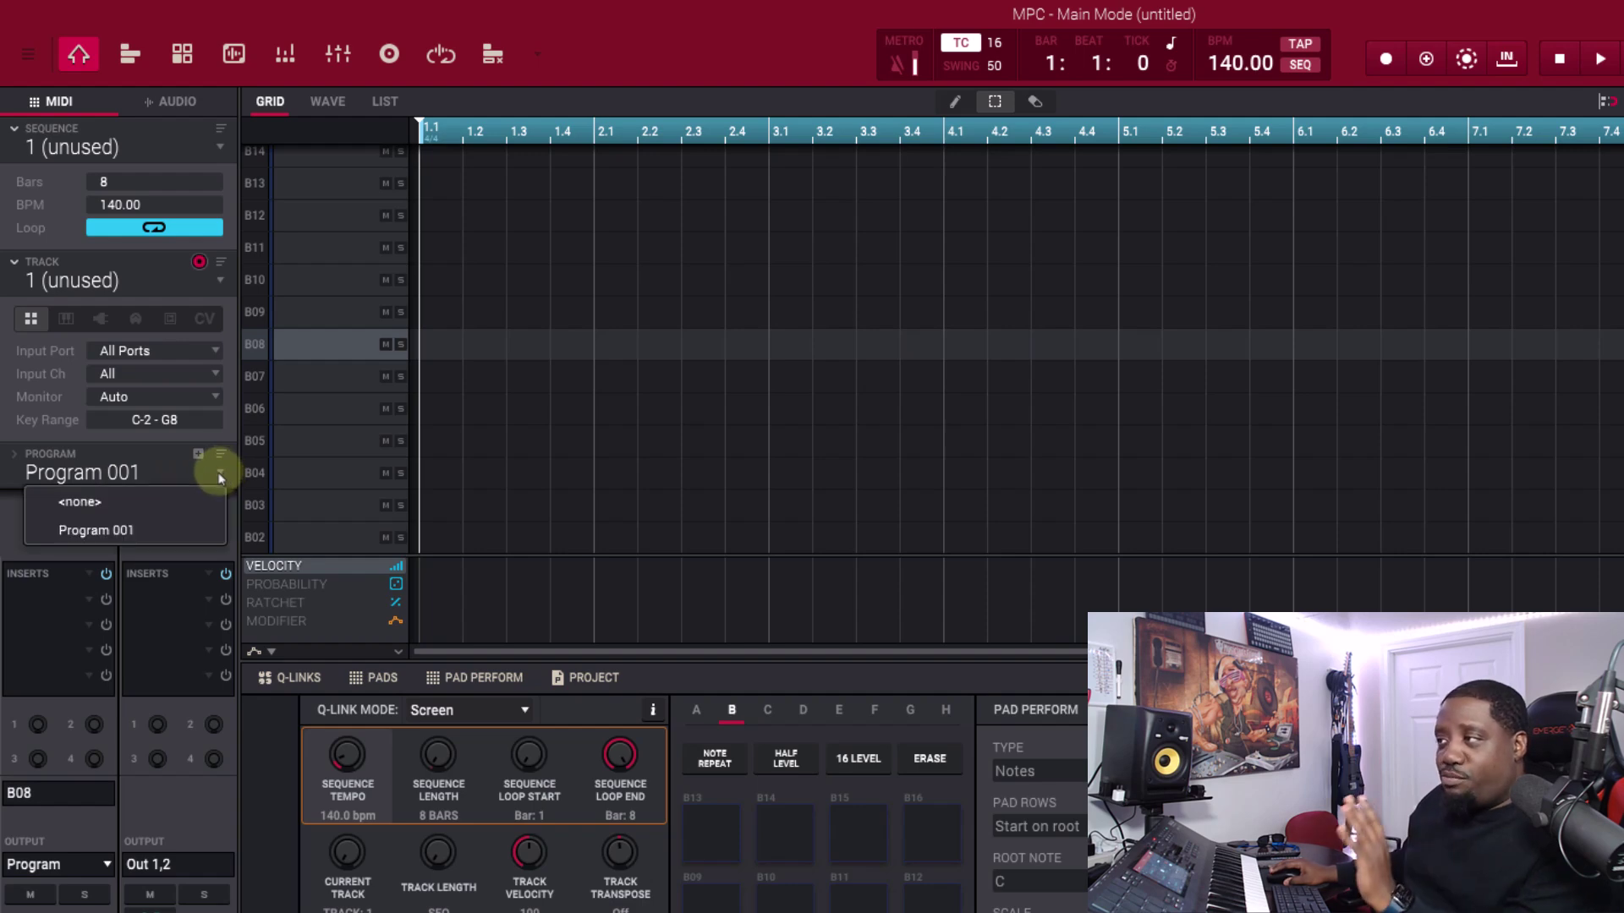
click(221, 476)
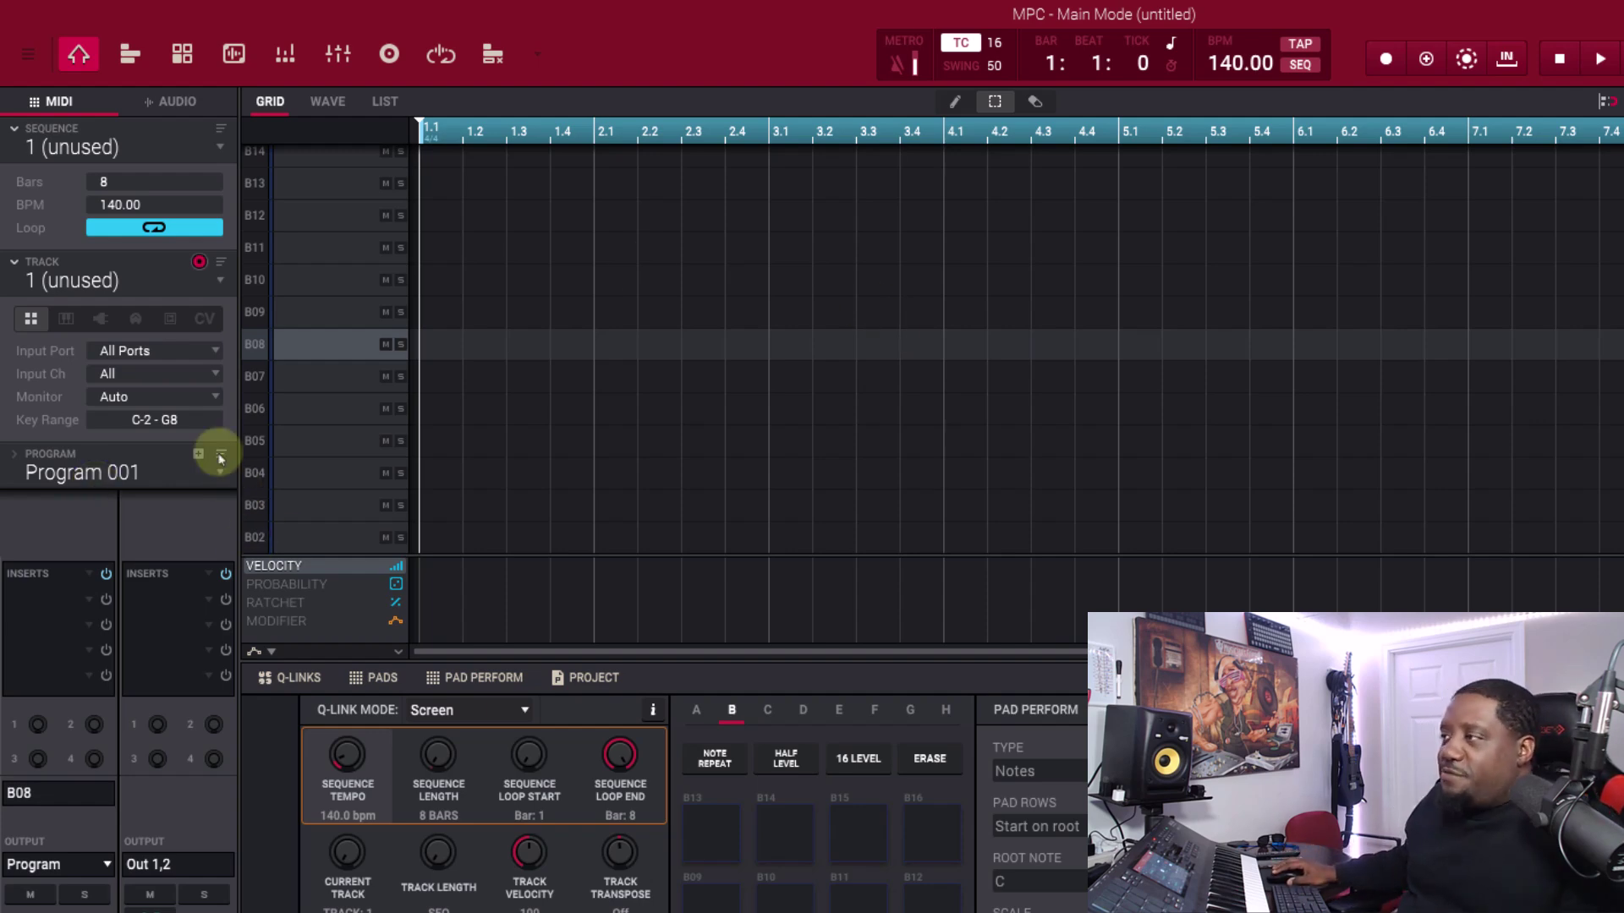
- Switch track 1 through the keygroup, plugin, MIDI, clip, CV and drum types, ending on keygroup
click(66, 323)
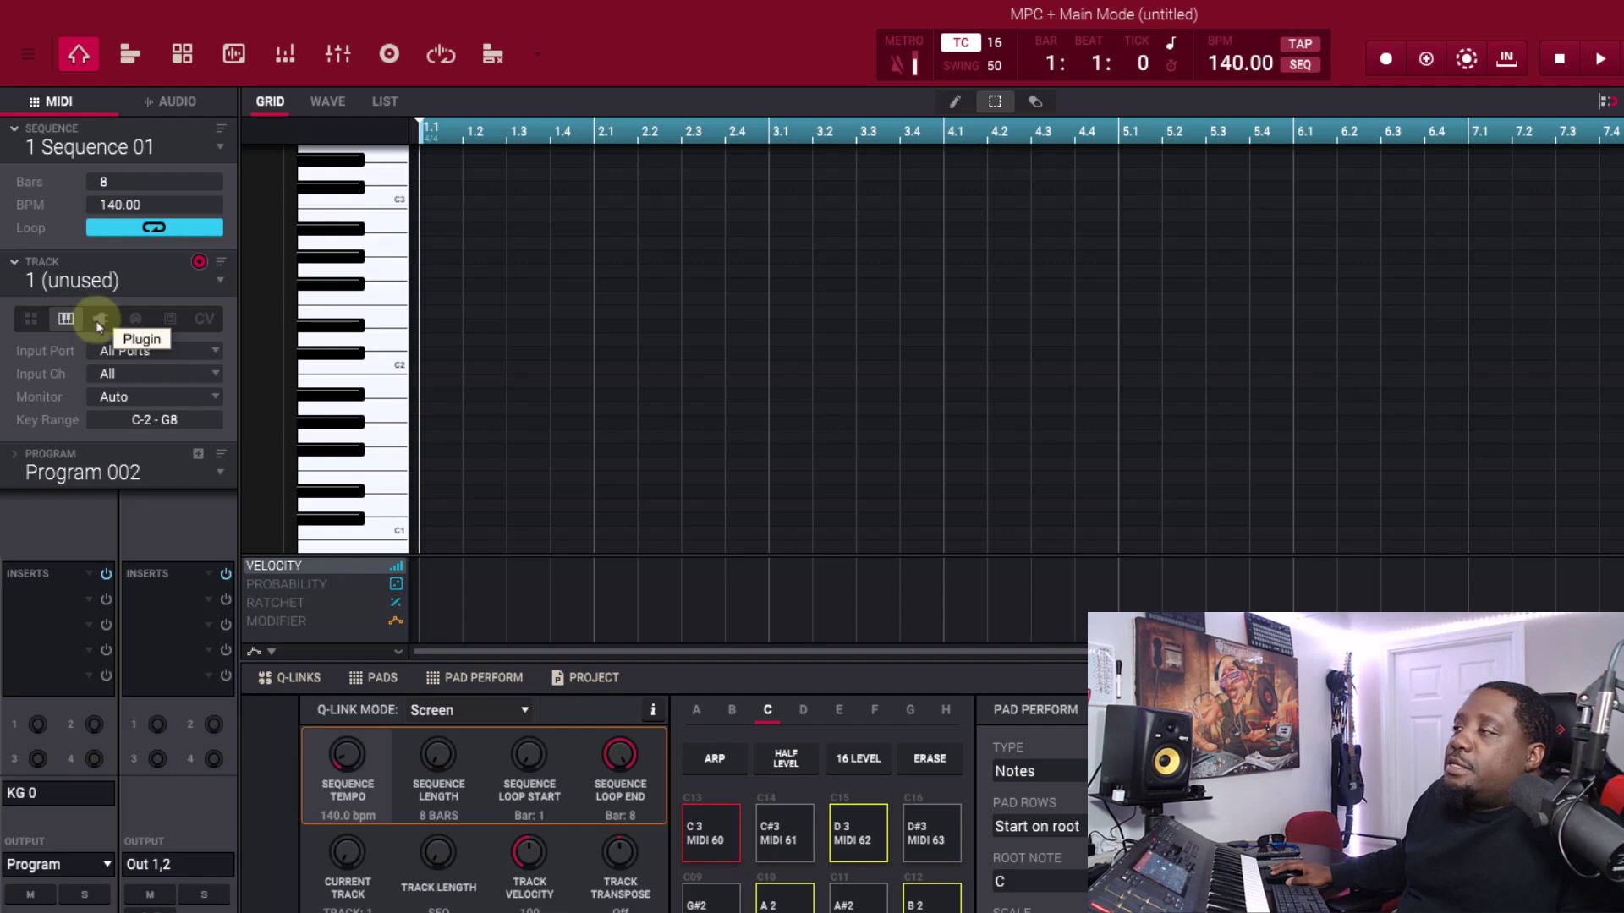
click(99, 320)
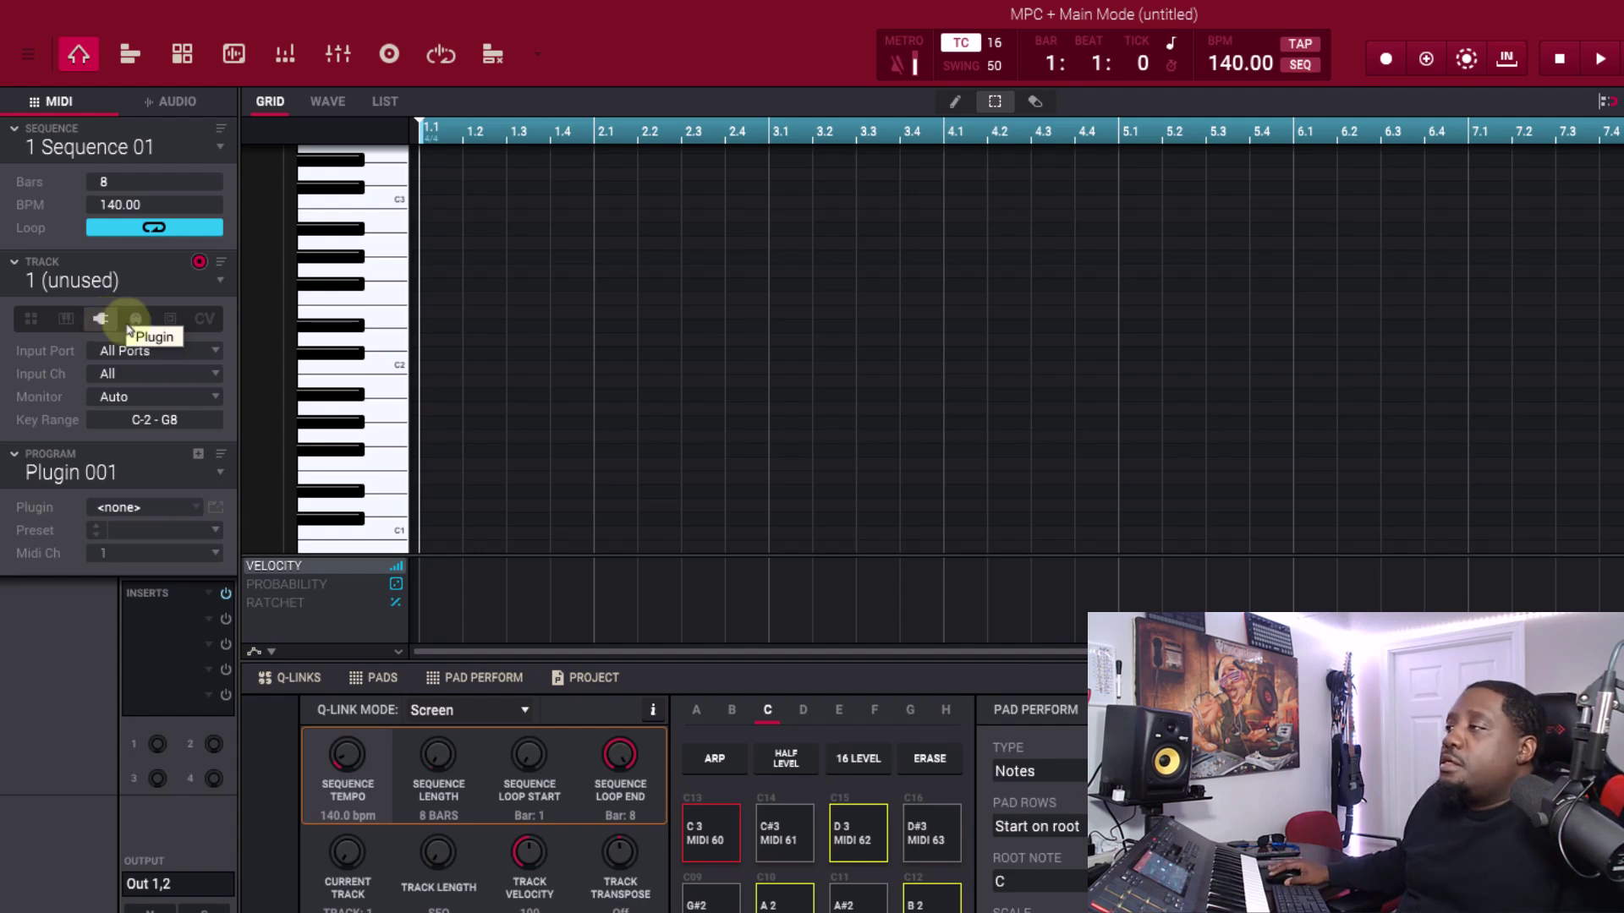
click(137, 323)
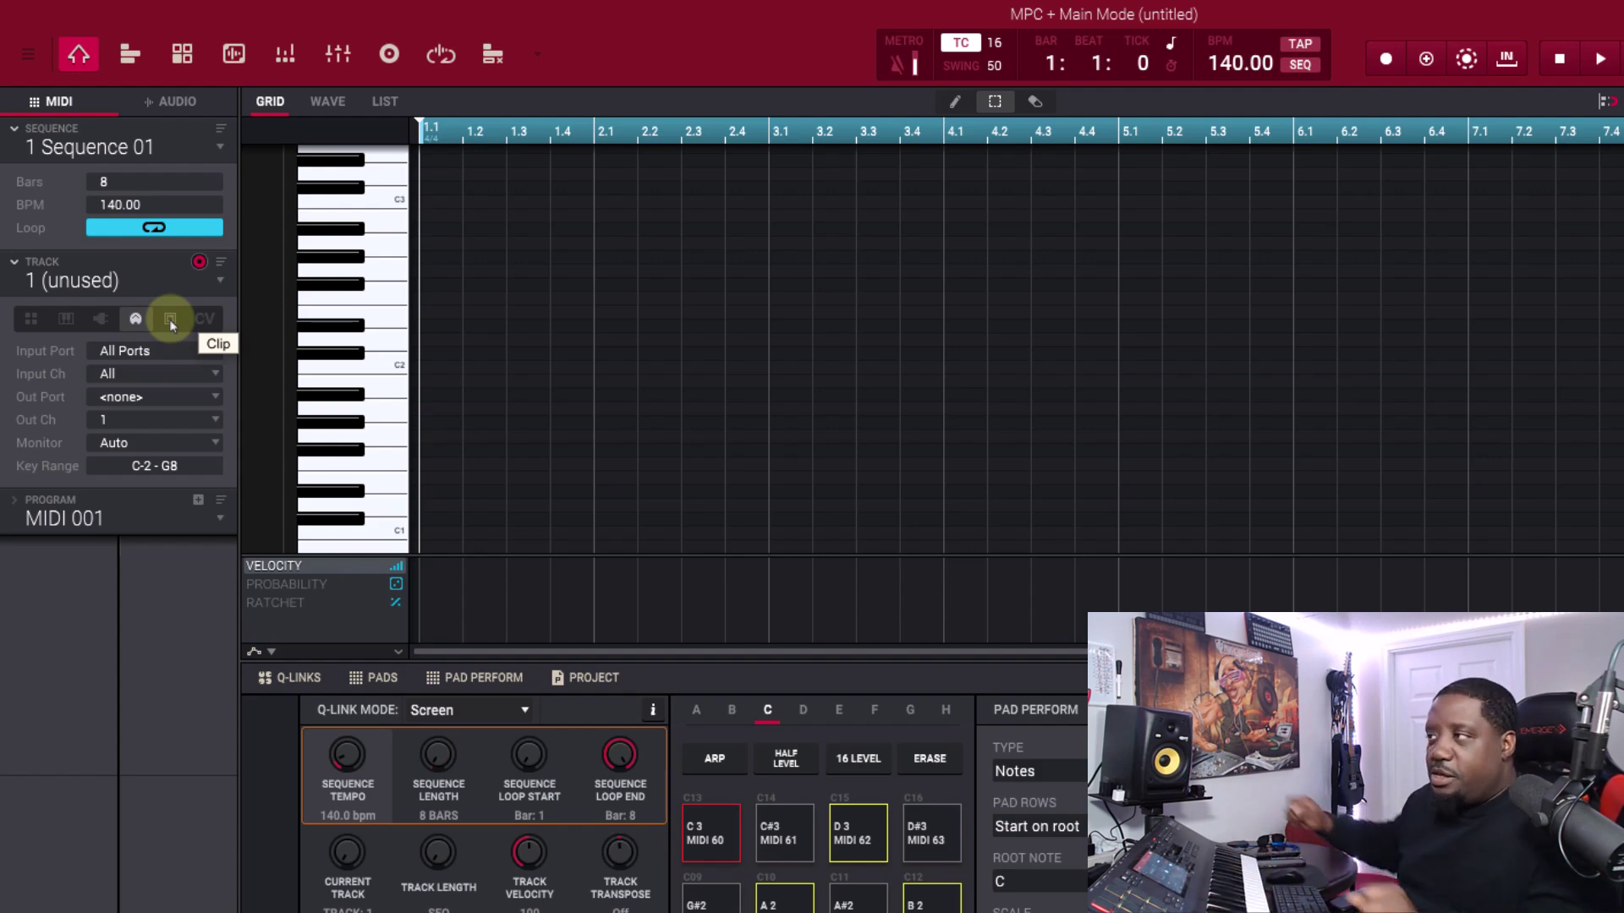
click(169, 318)
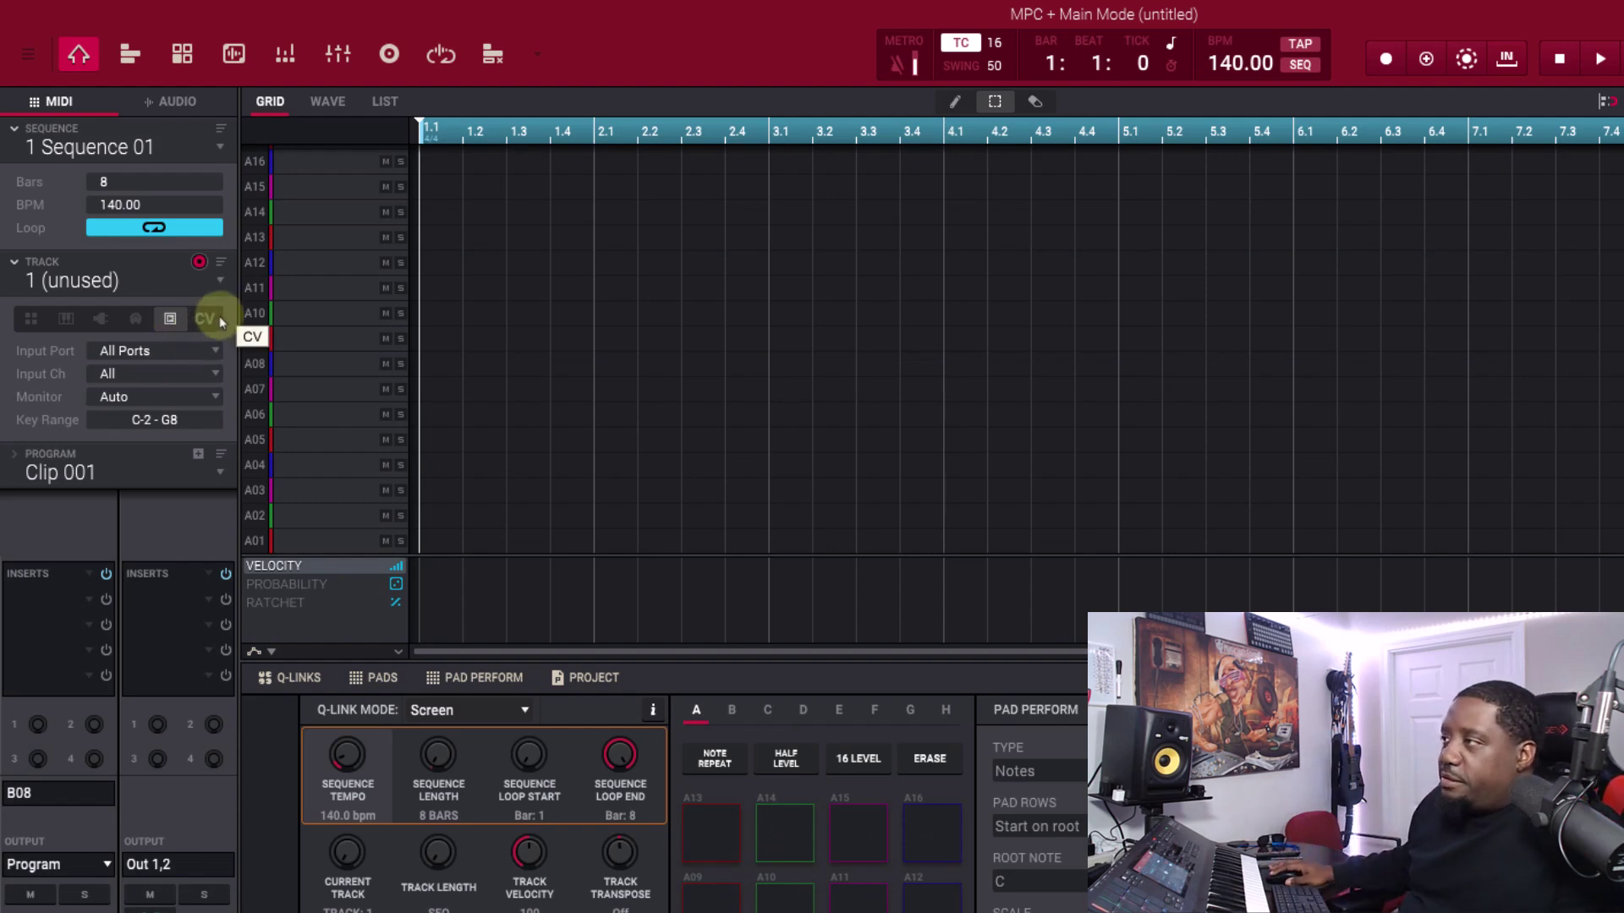
click(206, 321)
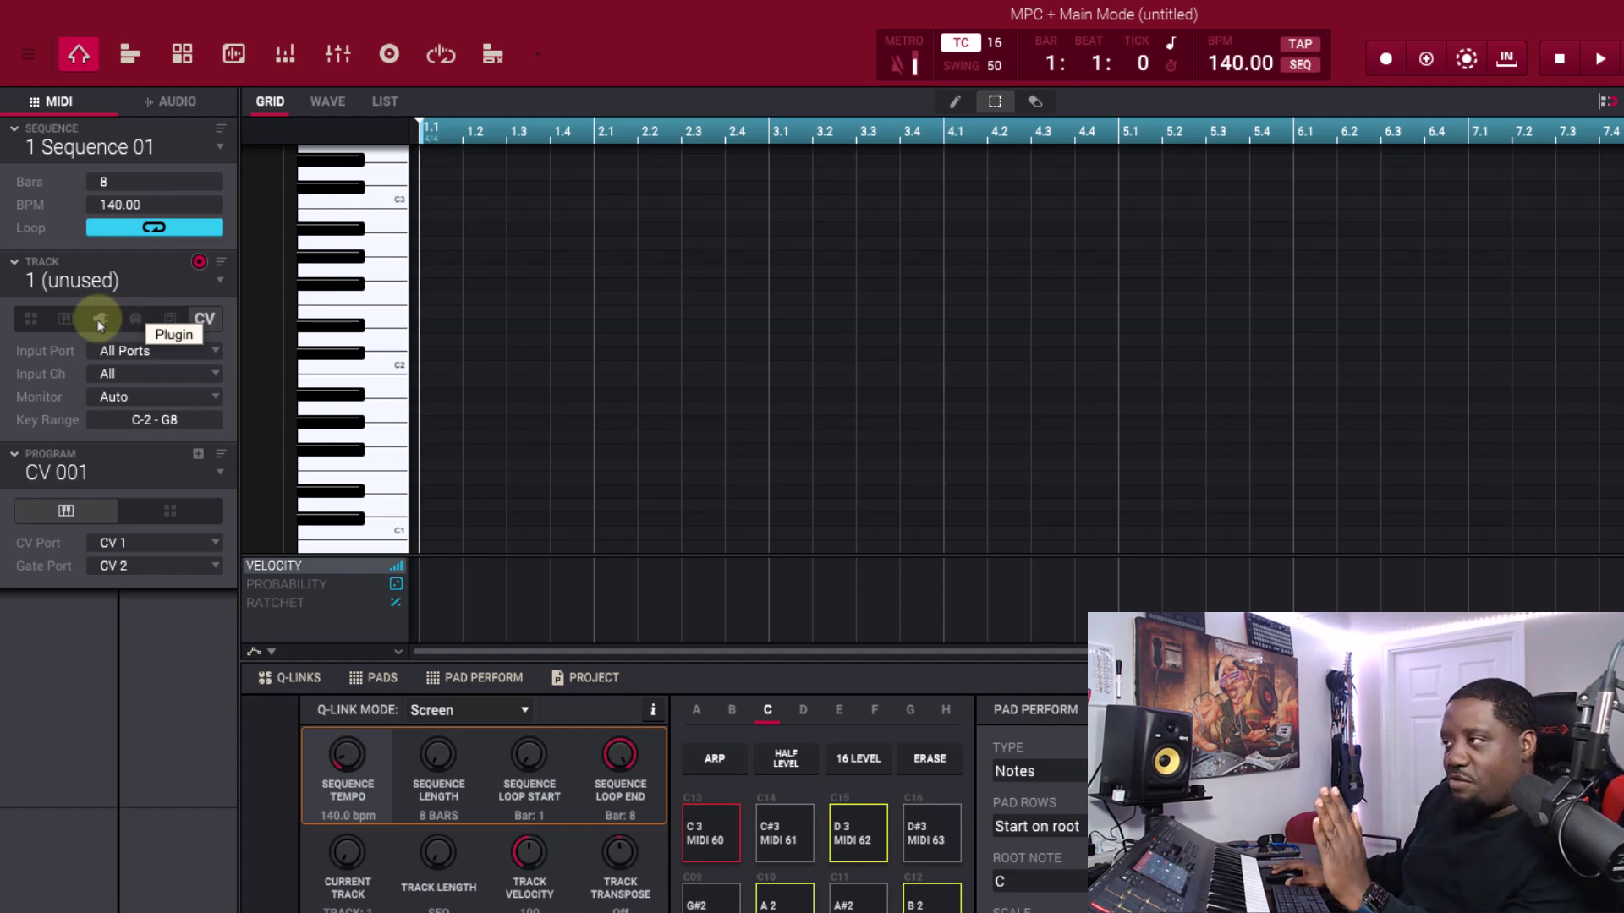
click(31, 321)
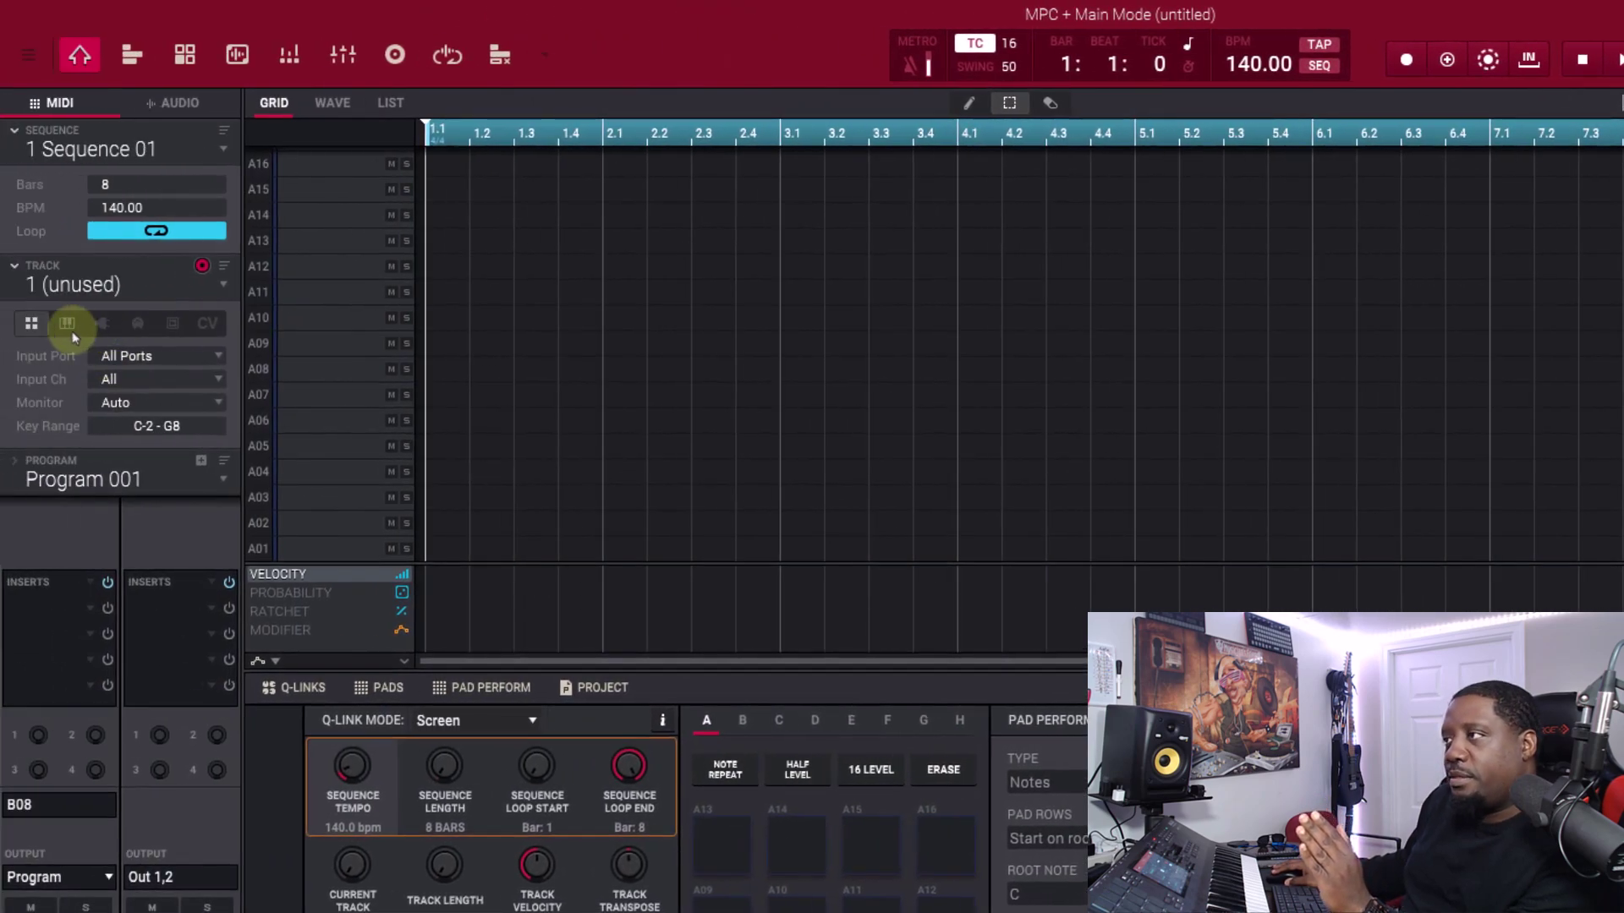
click(67, 323)
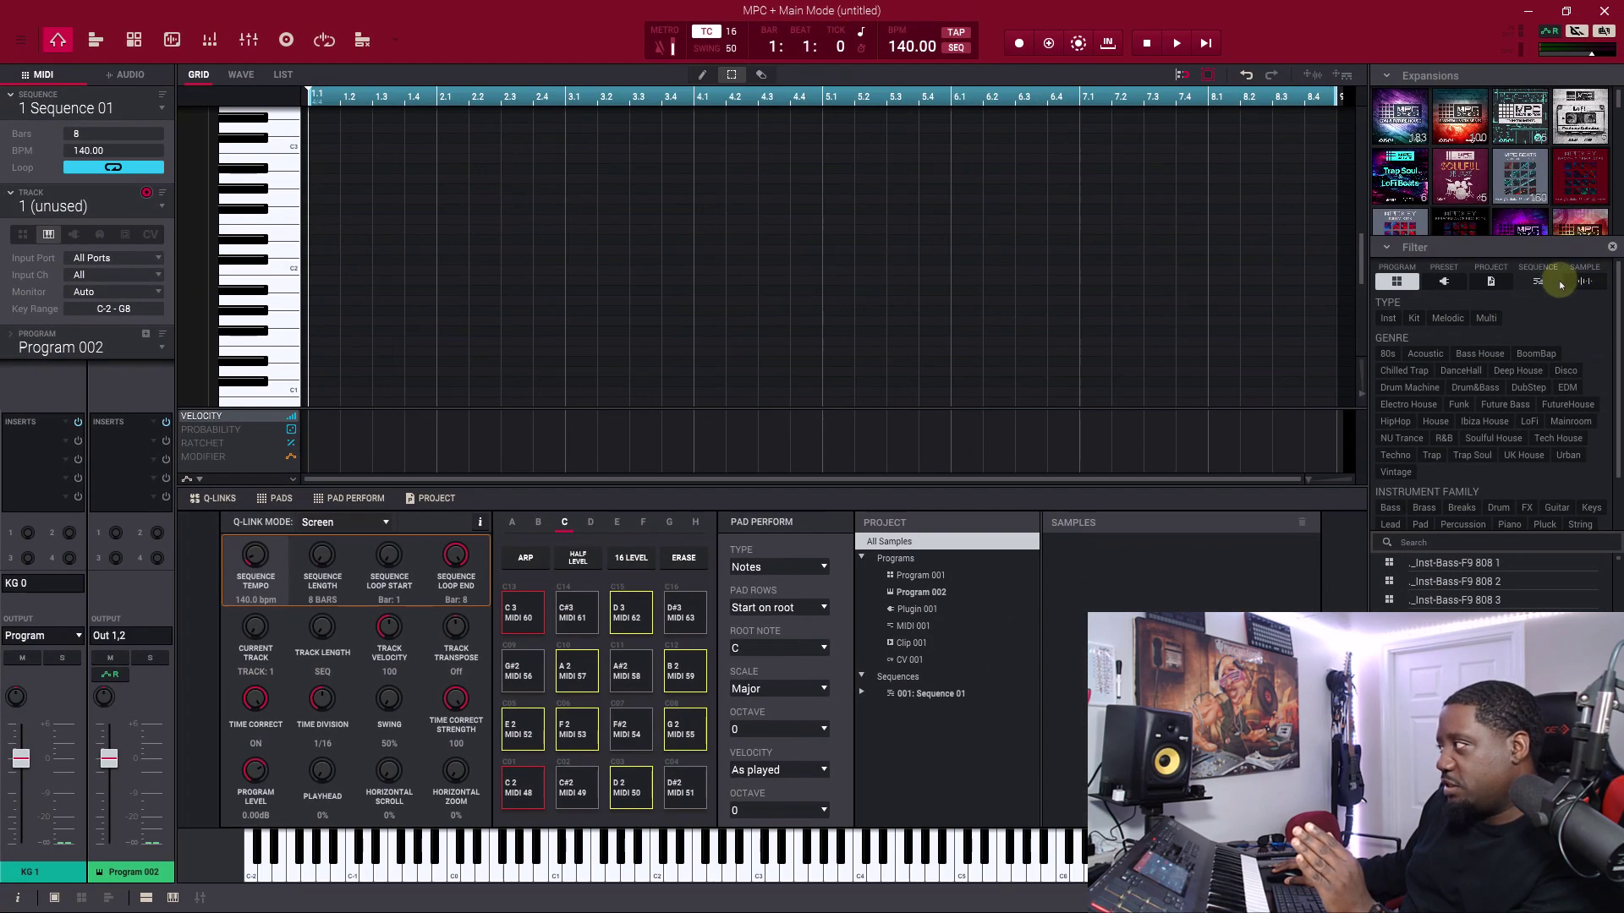
- Compare the browser's sample and program filters, then check which programs the keygroup track offers
click(1584, 283)
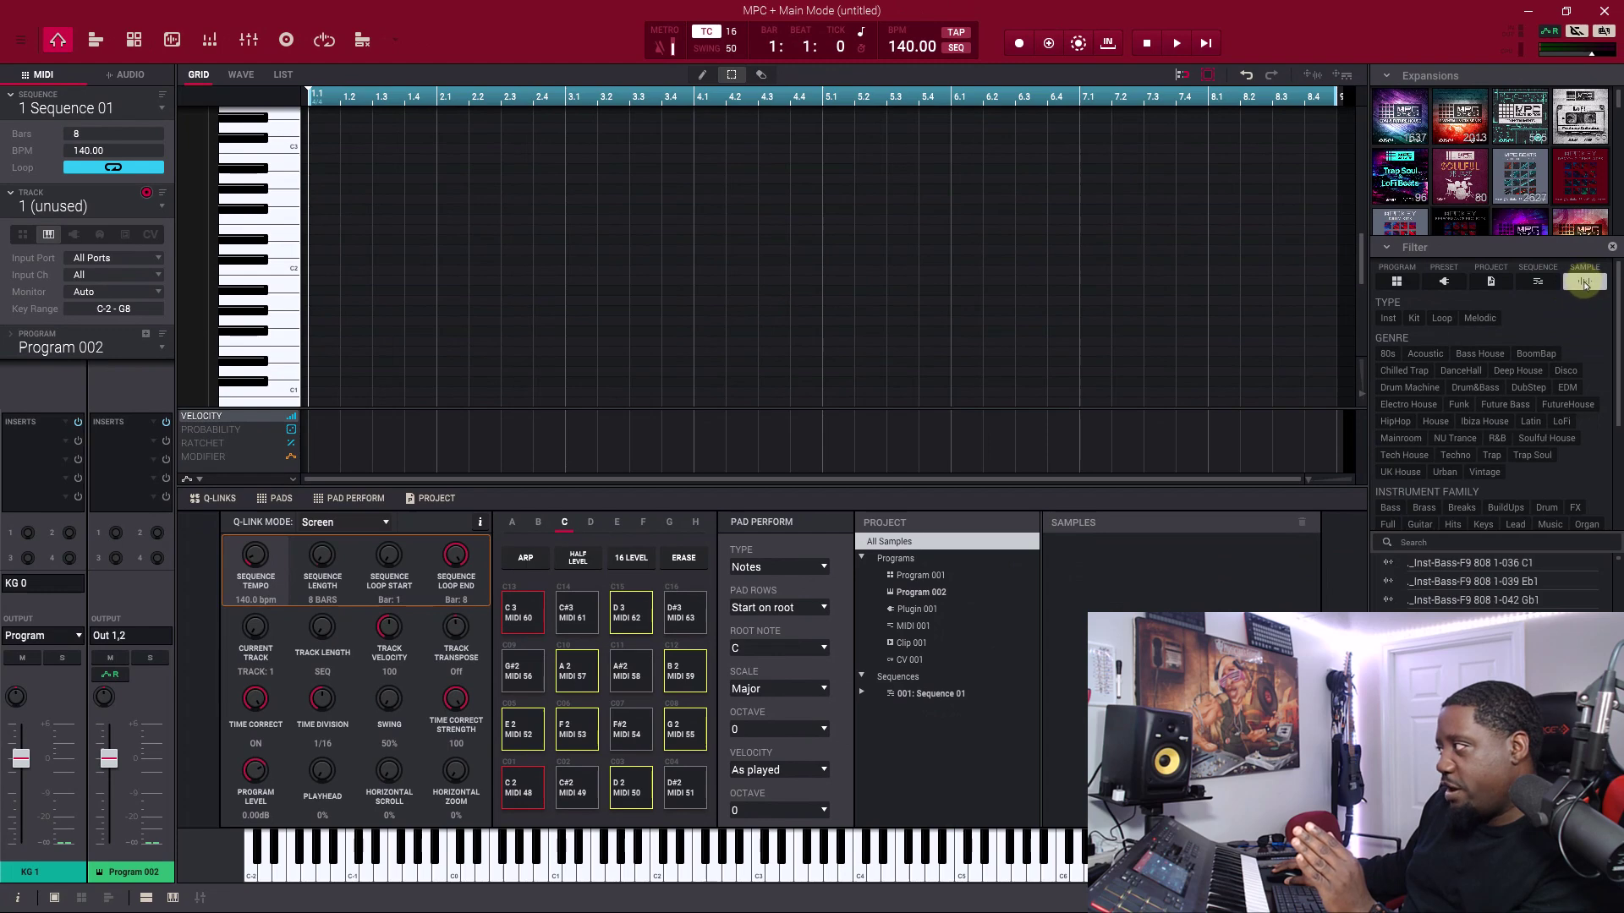
click(1396, 282)
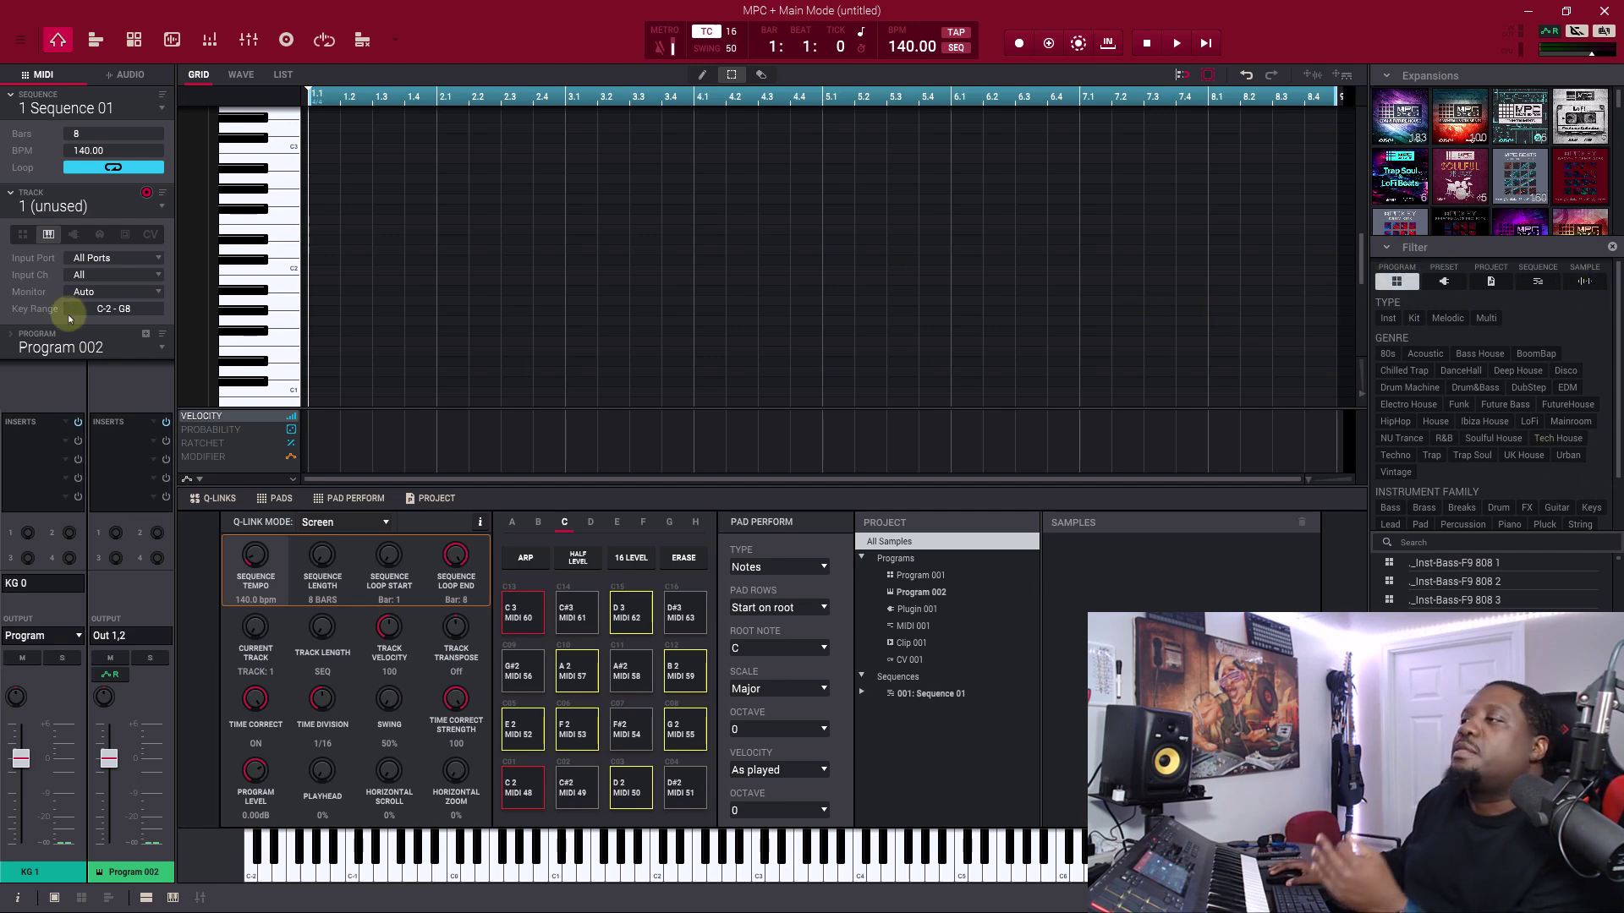
click(160, 354)
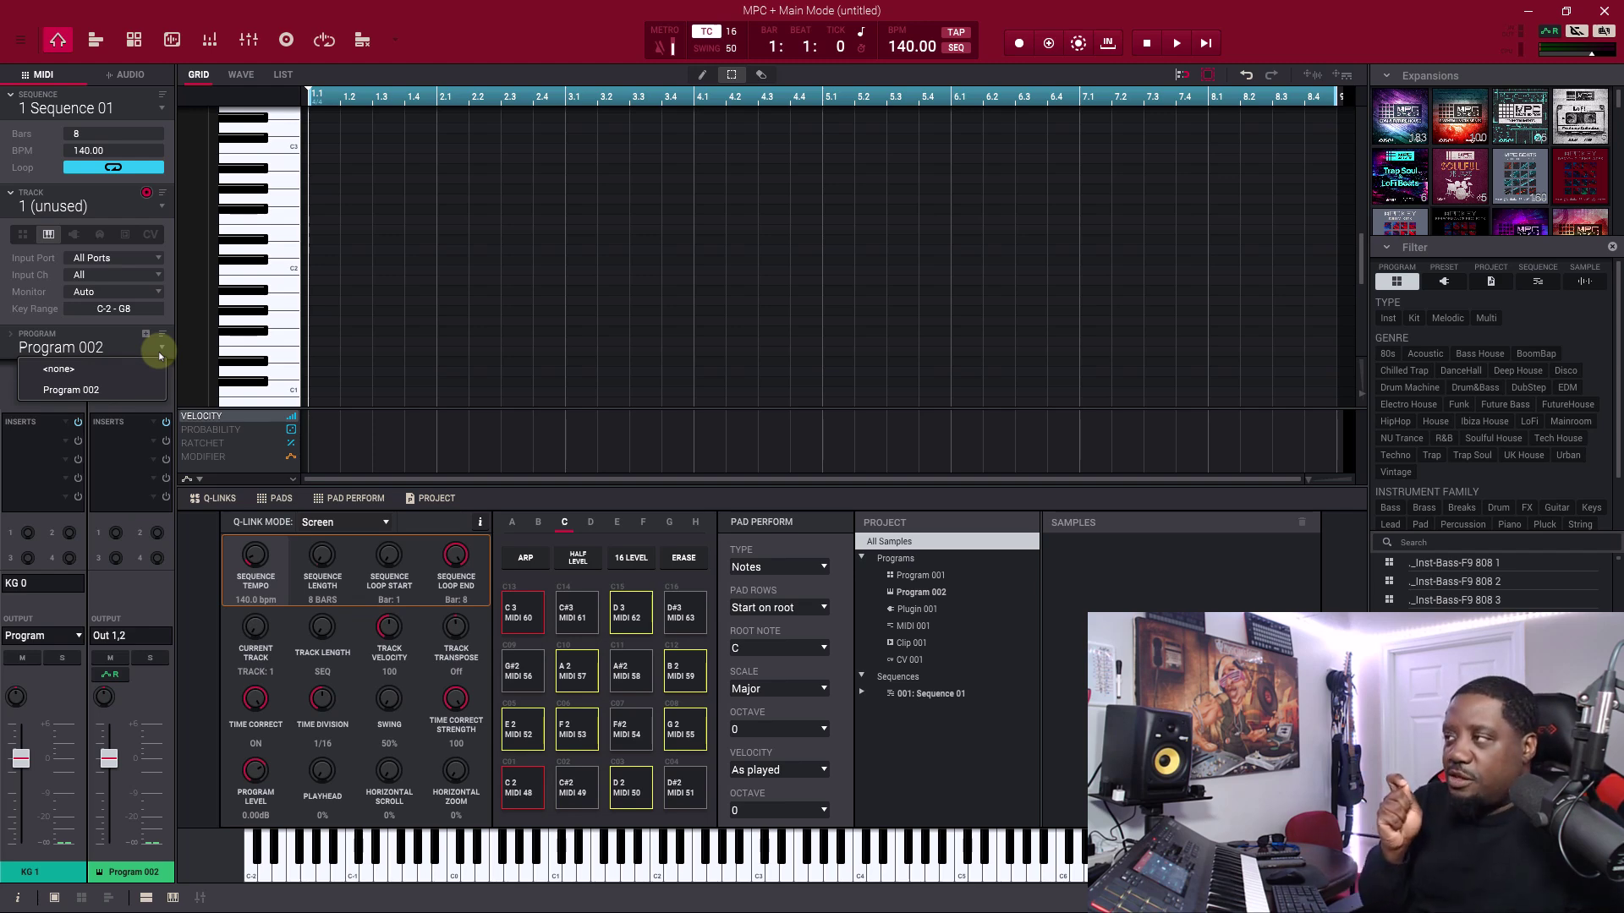
click(161, 207)
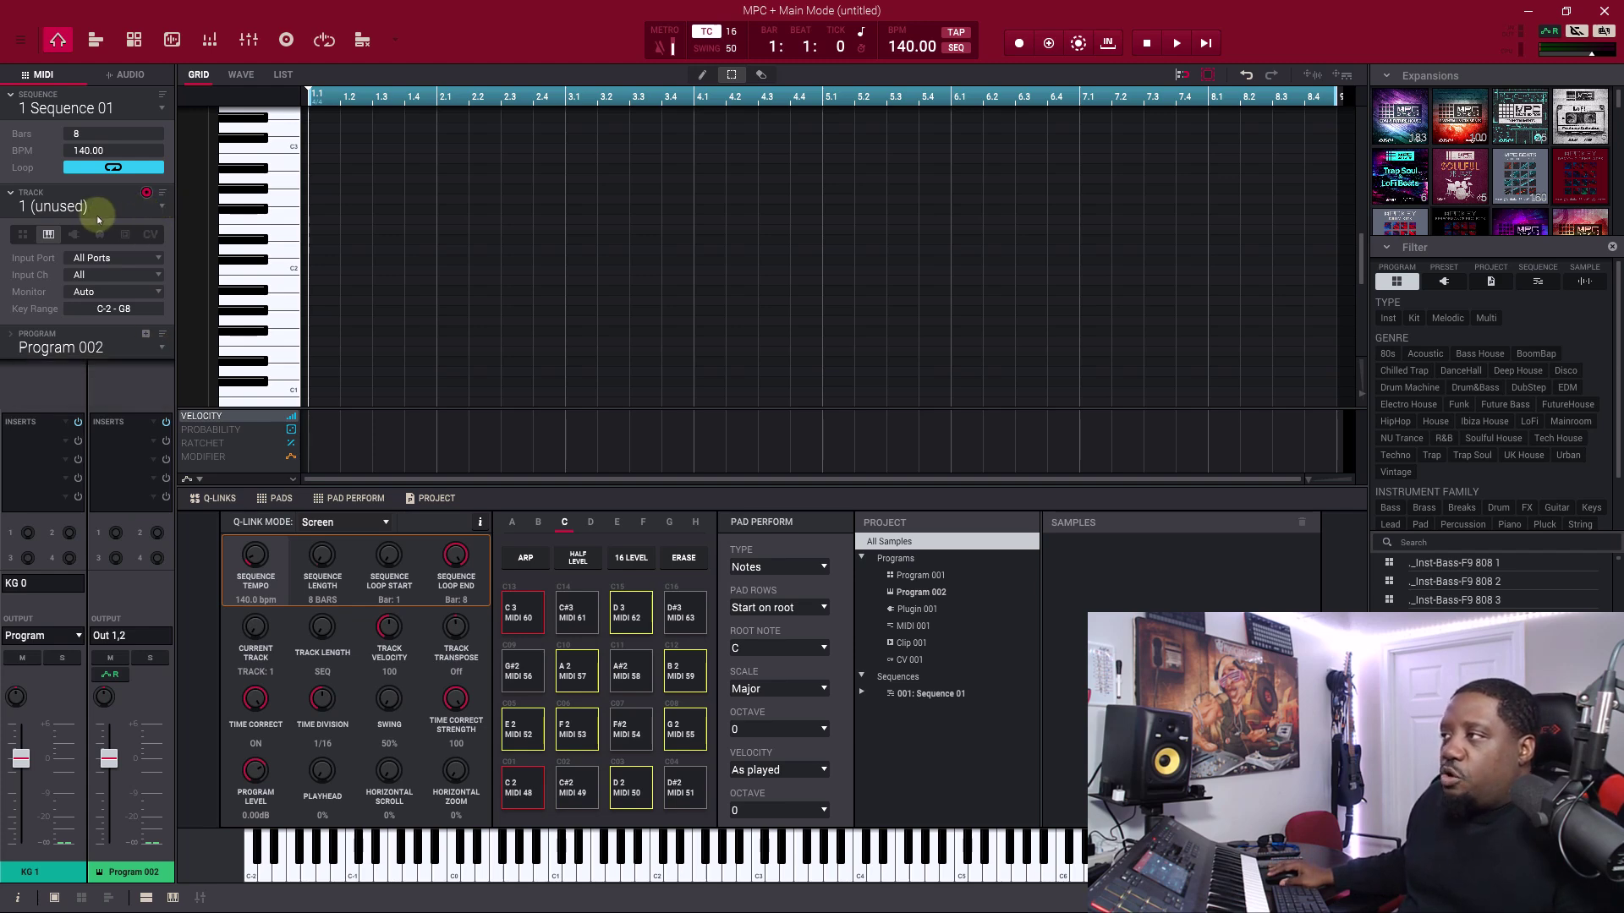
- Set track 1 to the plugin type and load the Fabric XL instrument into its program
click(73, 236)
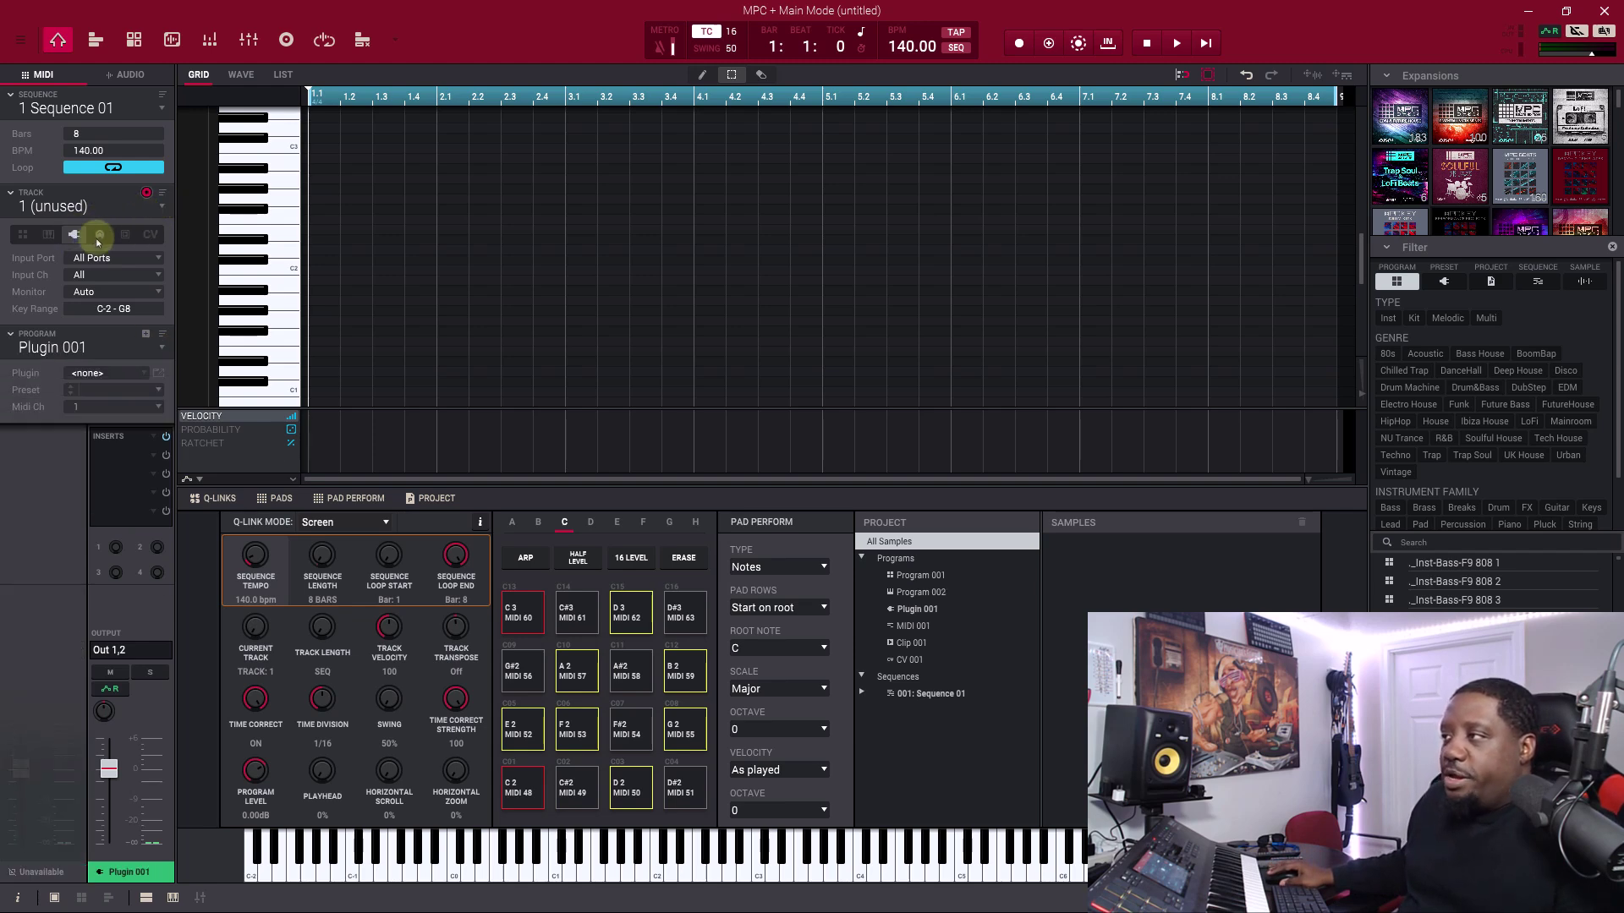
click(133, 365)
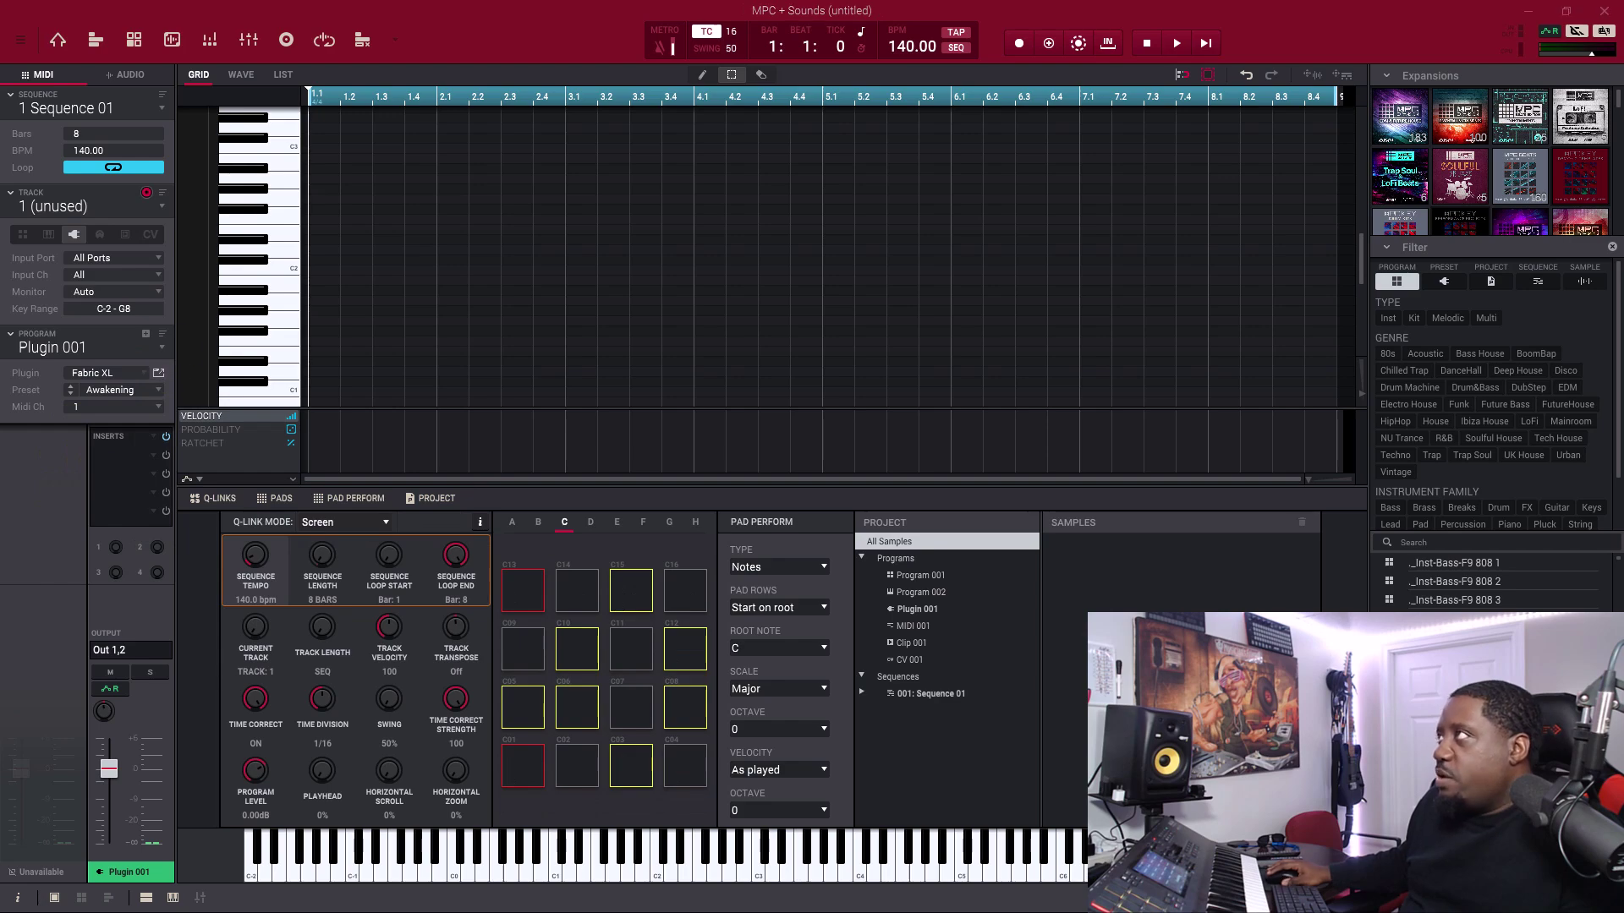
drag(790, 167, 744, 181)
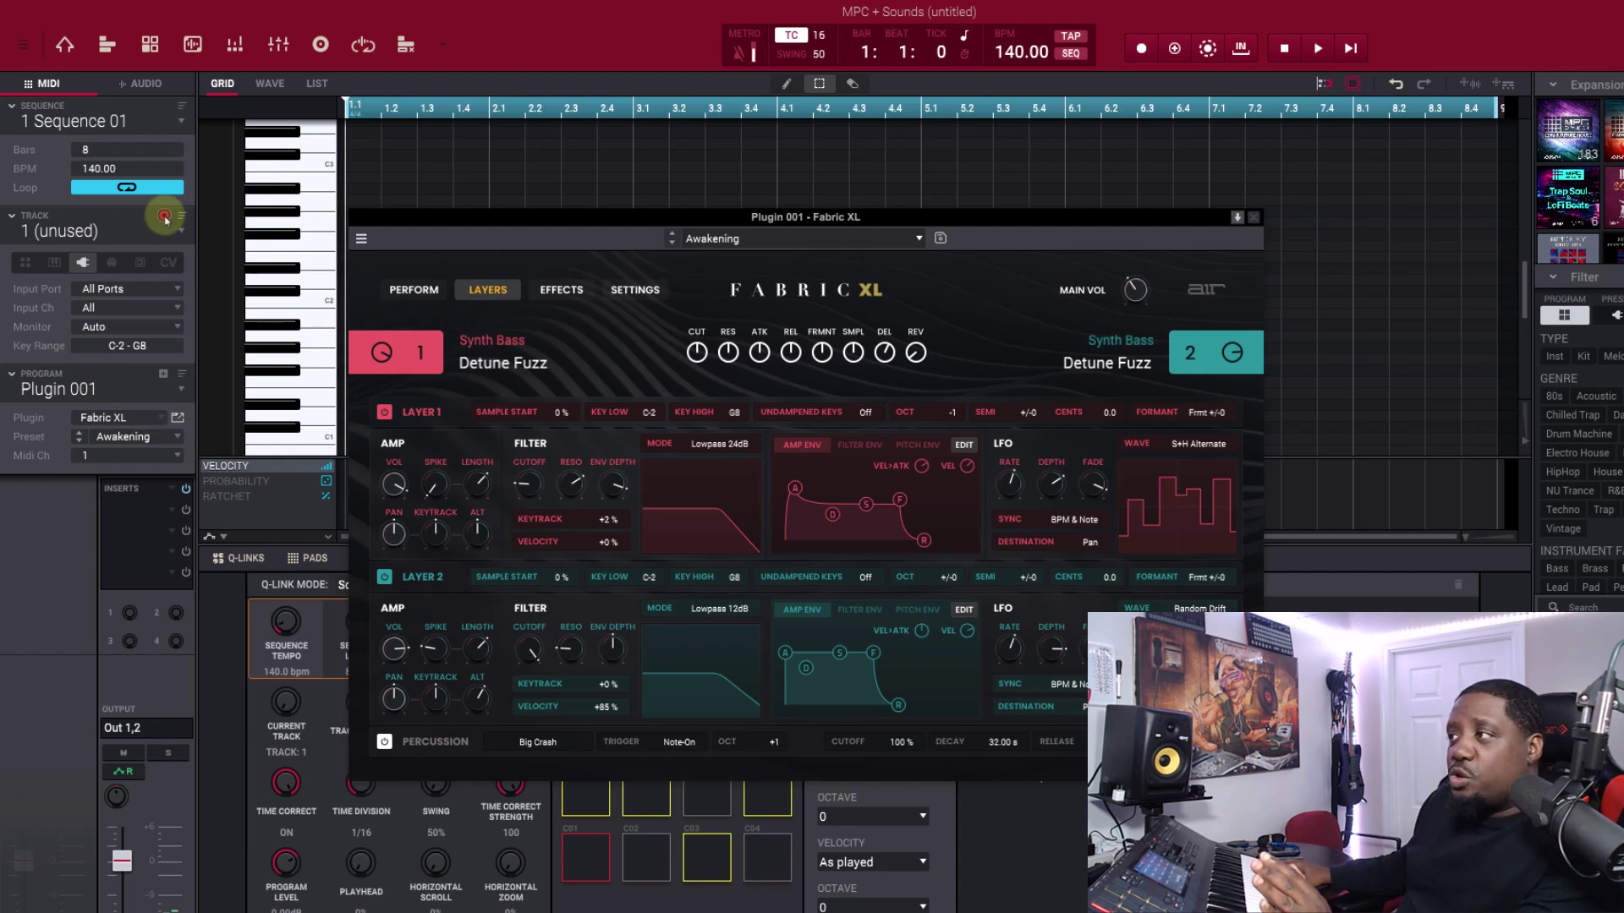
- Switch to tracks 2 and 3 to check their assigned program, and return to track 1
click(180, 239)
click(135, 271)
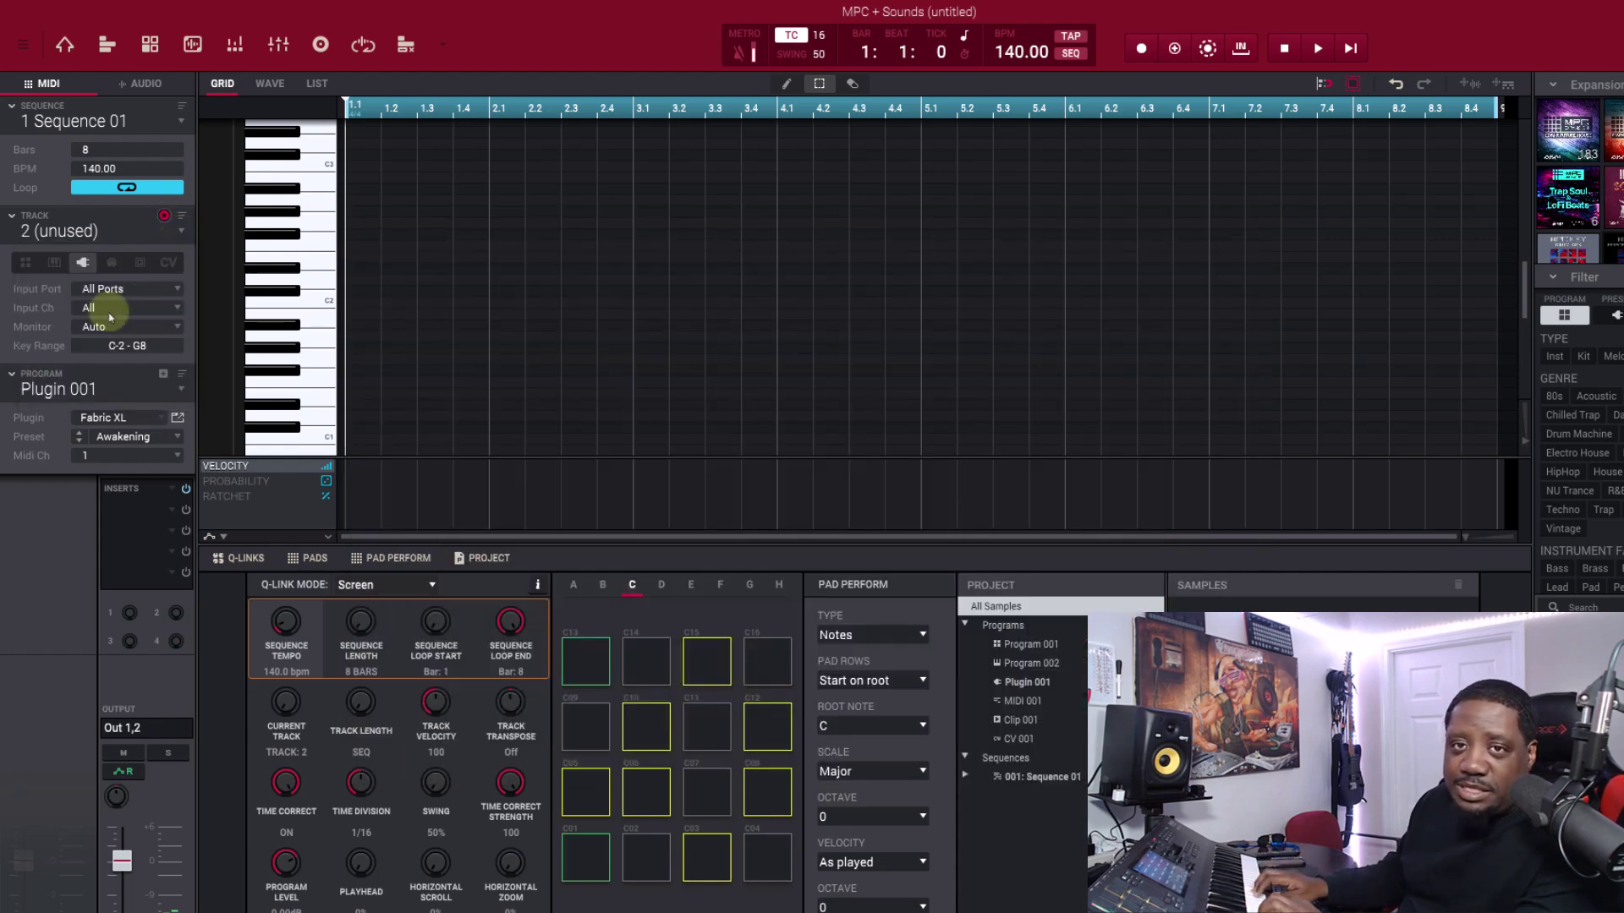
click(181, 231)
mouse_move(170, 403)
scroll(239, 313, up, 20)
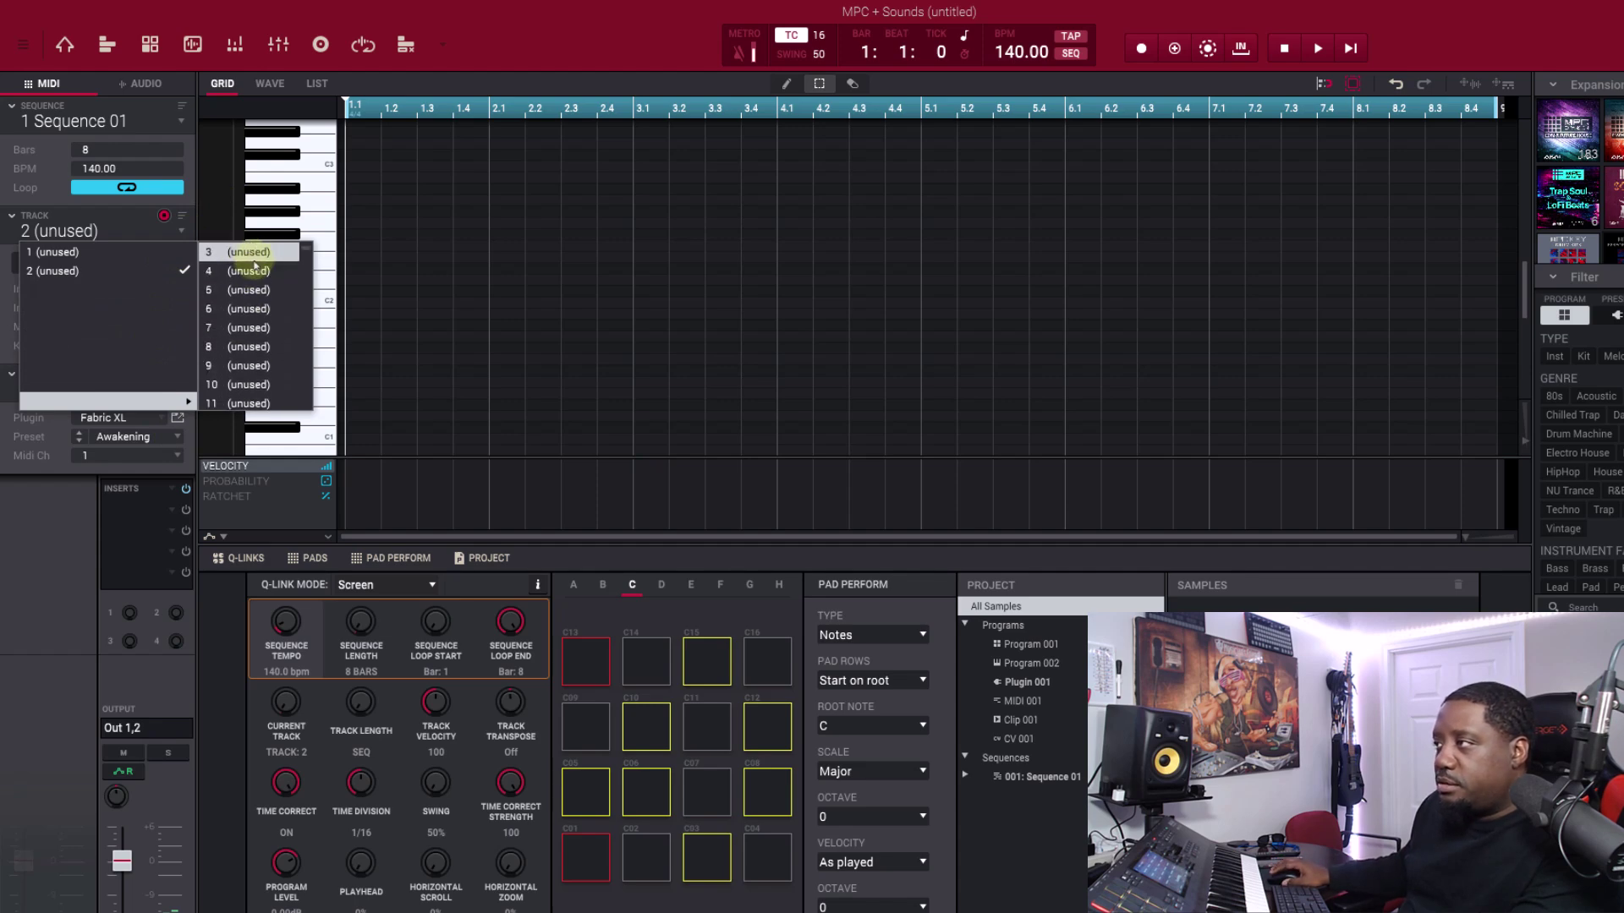
click(247, 252)
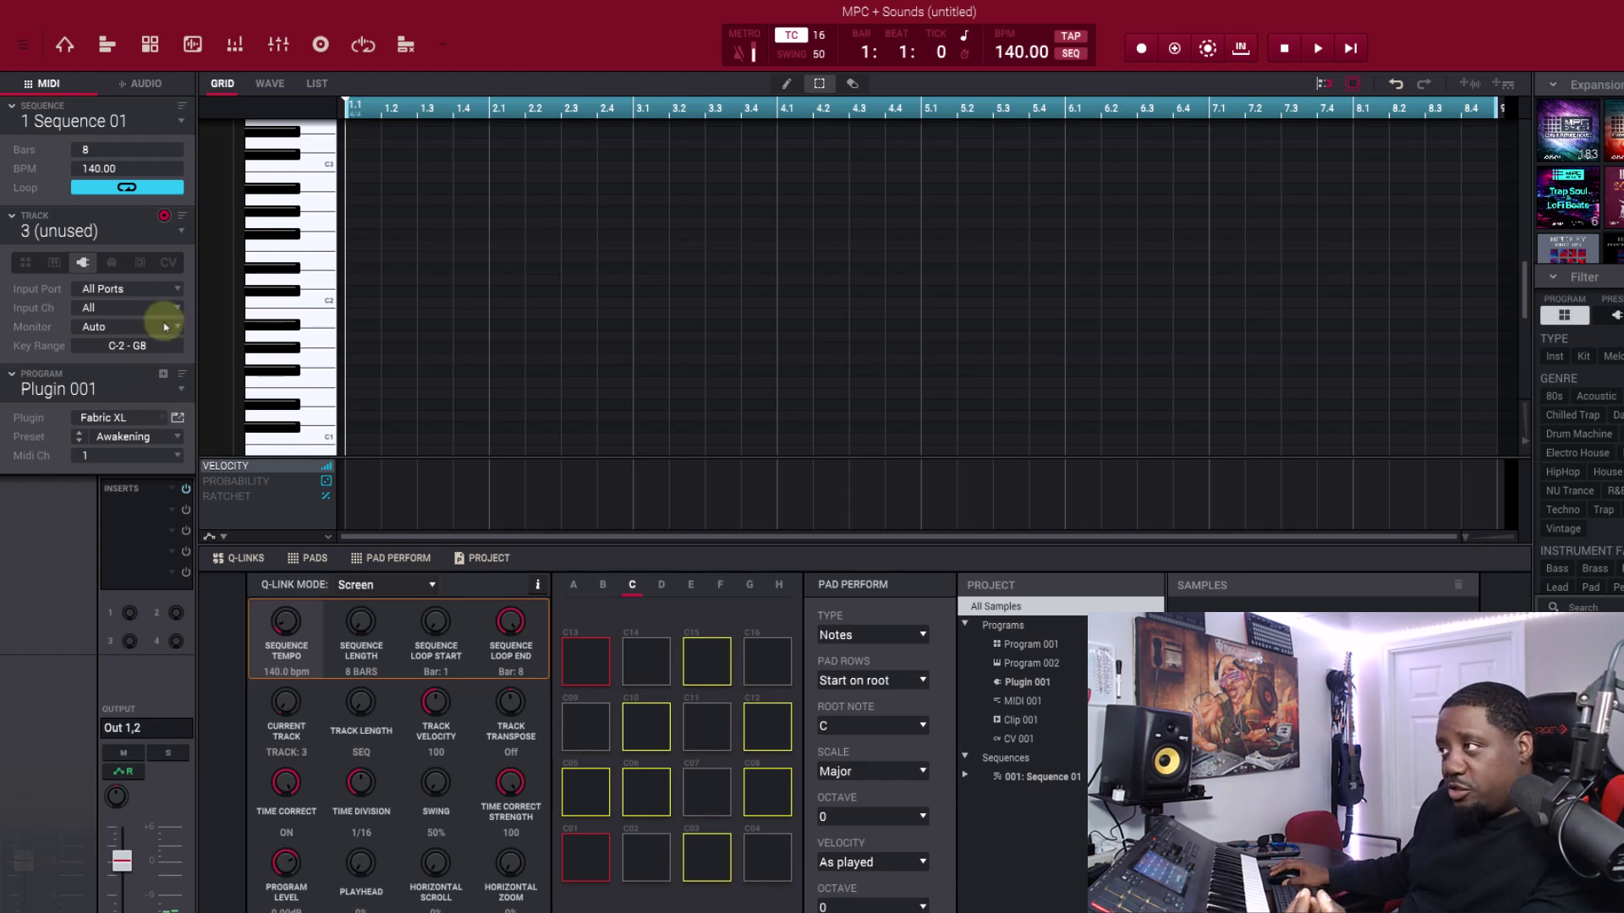
click(179, 230)
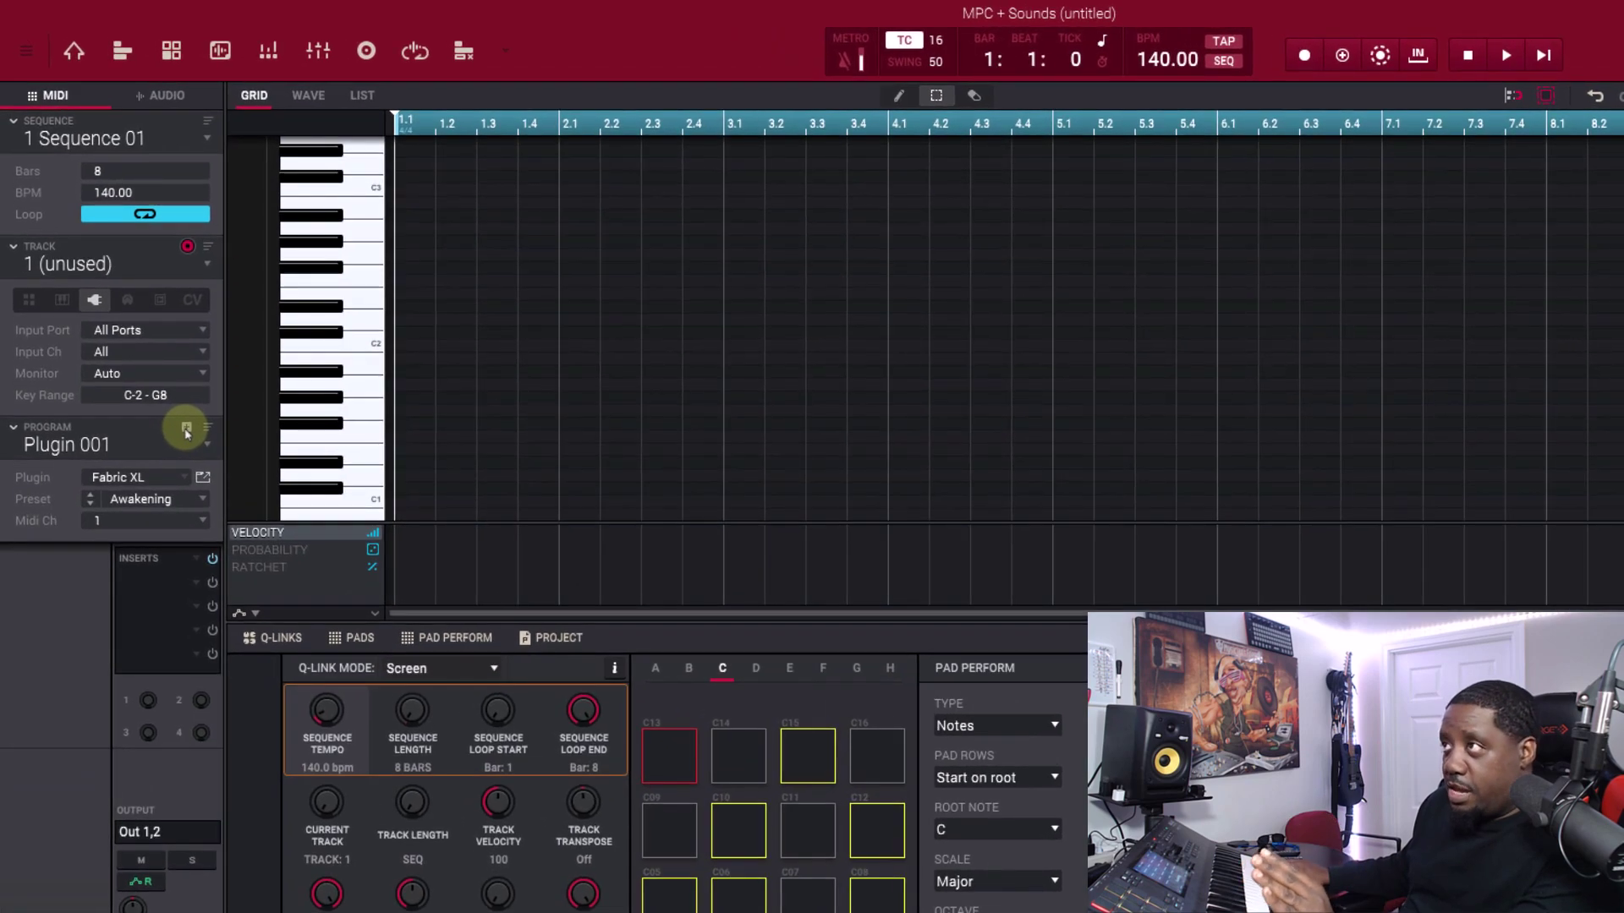
- Add a new plugin program to track 1 and load the Electric instrument from the MPC plugins
click(187, 430)
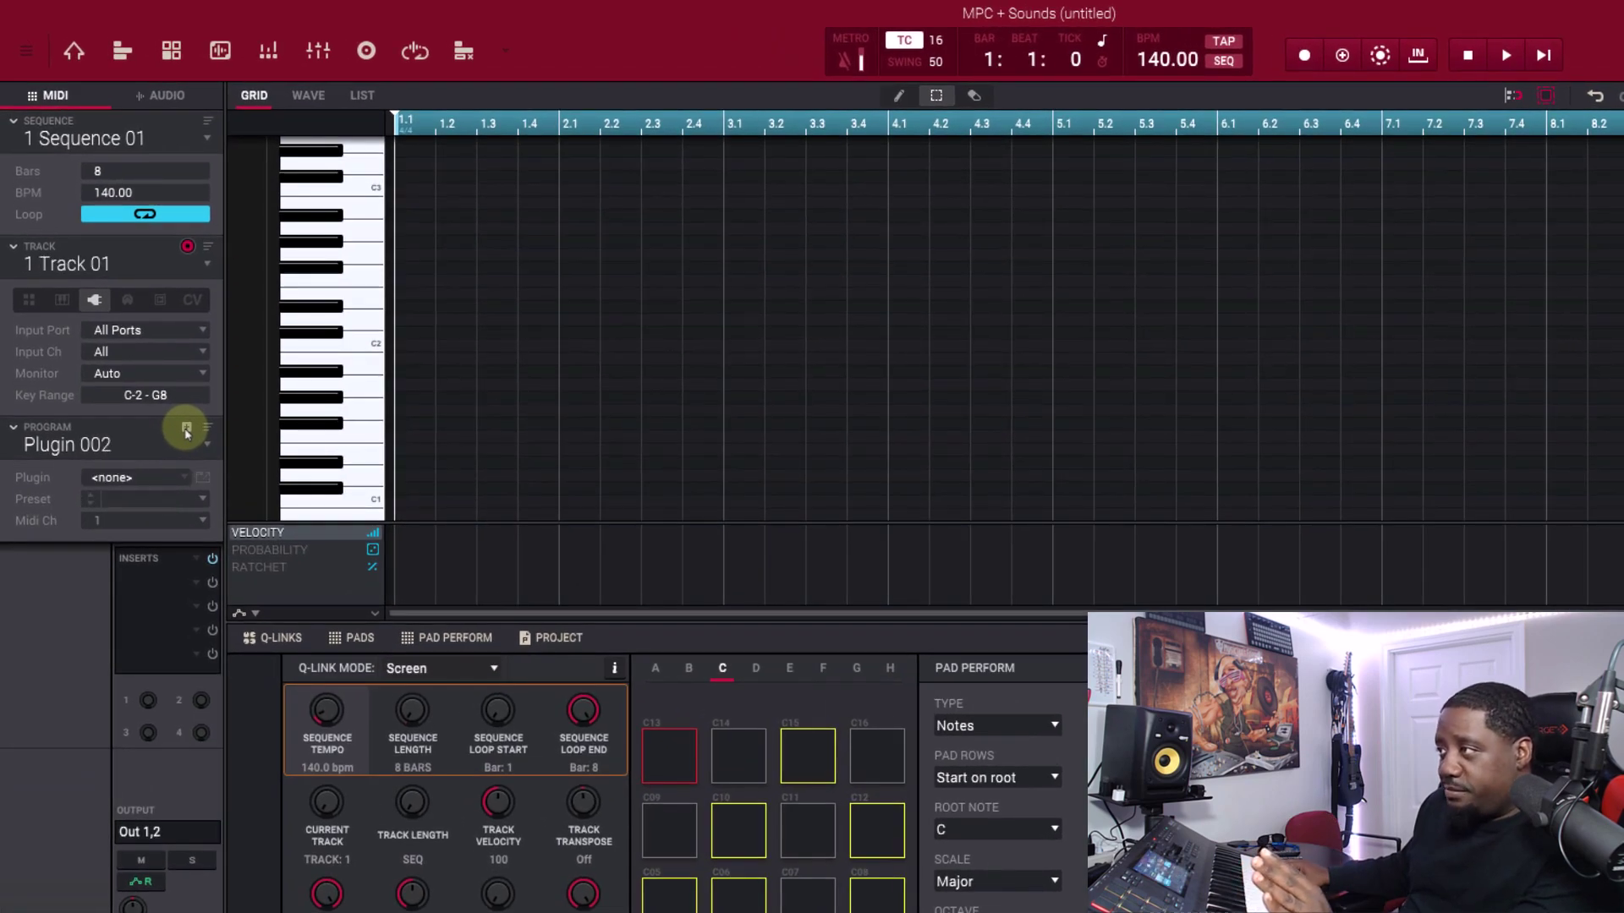
click(178, 480)
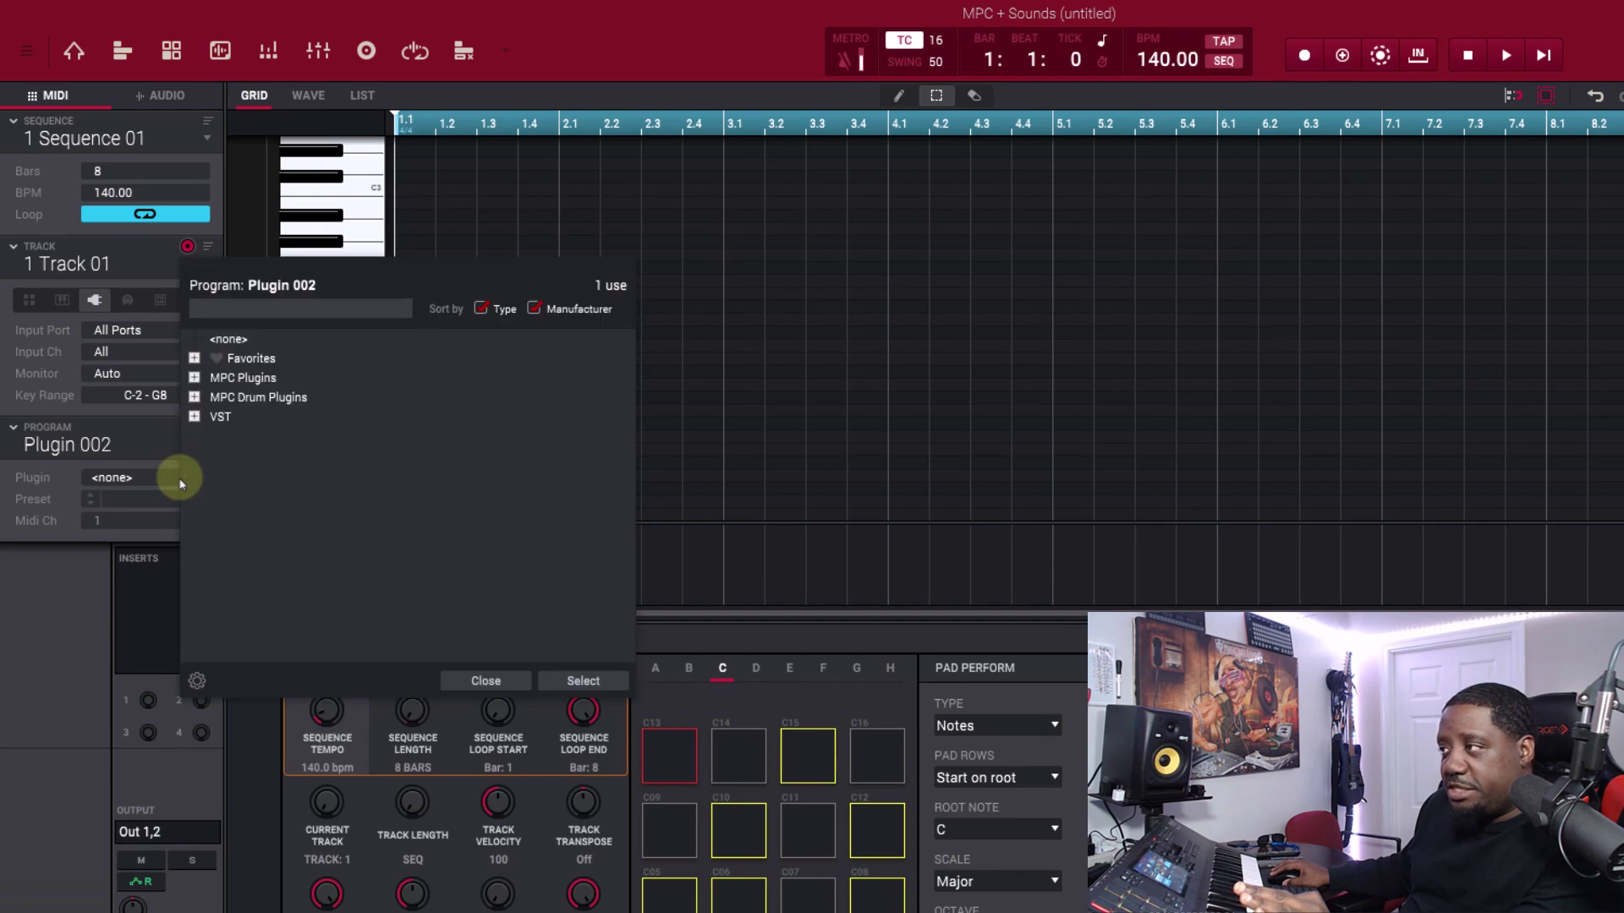
click(195, 417)
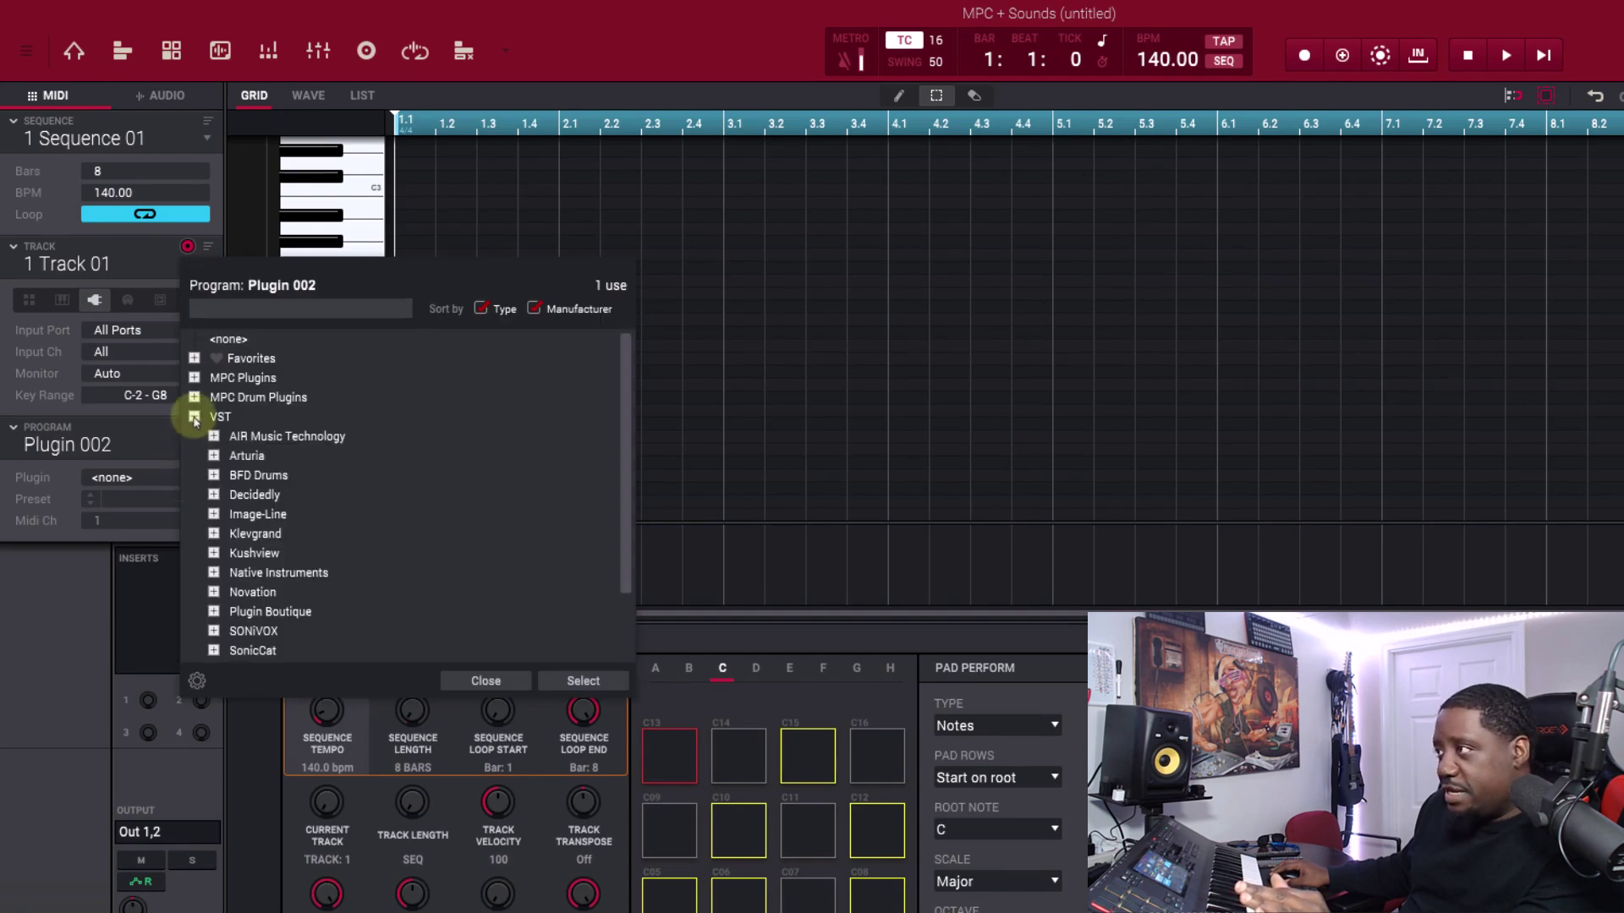
click(195, 417)
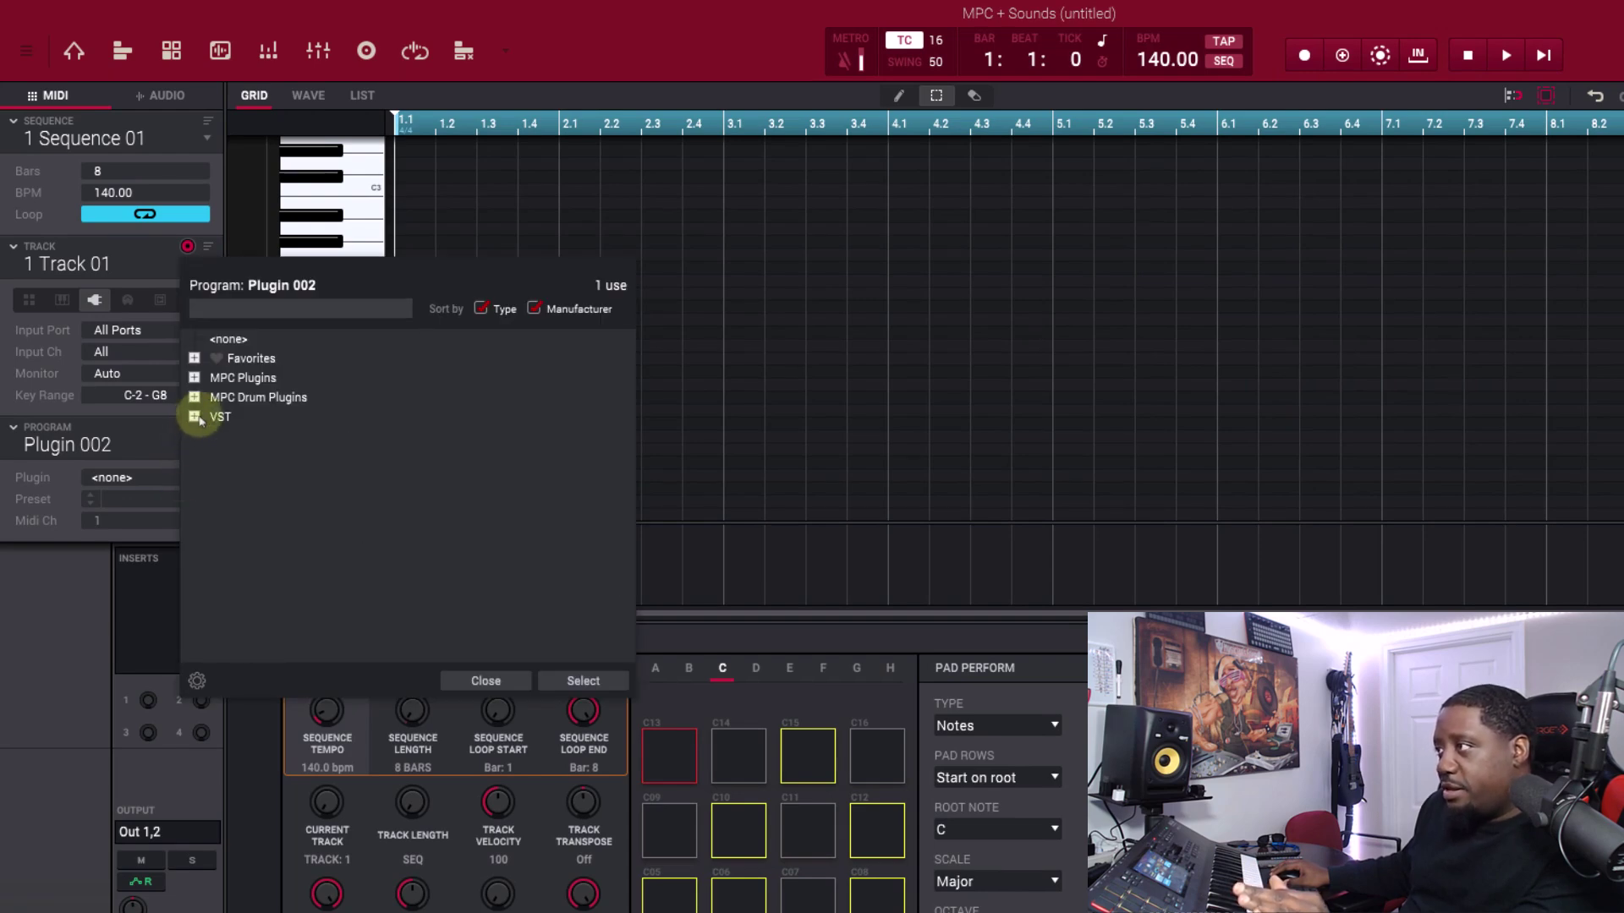
click(194, 378)
click(214, 398)
double_click(262, 437)
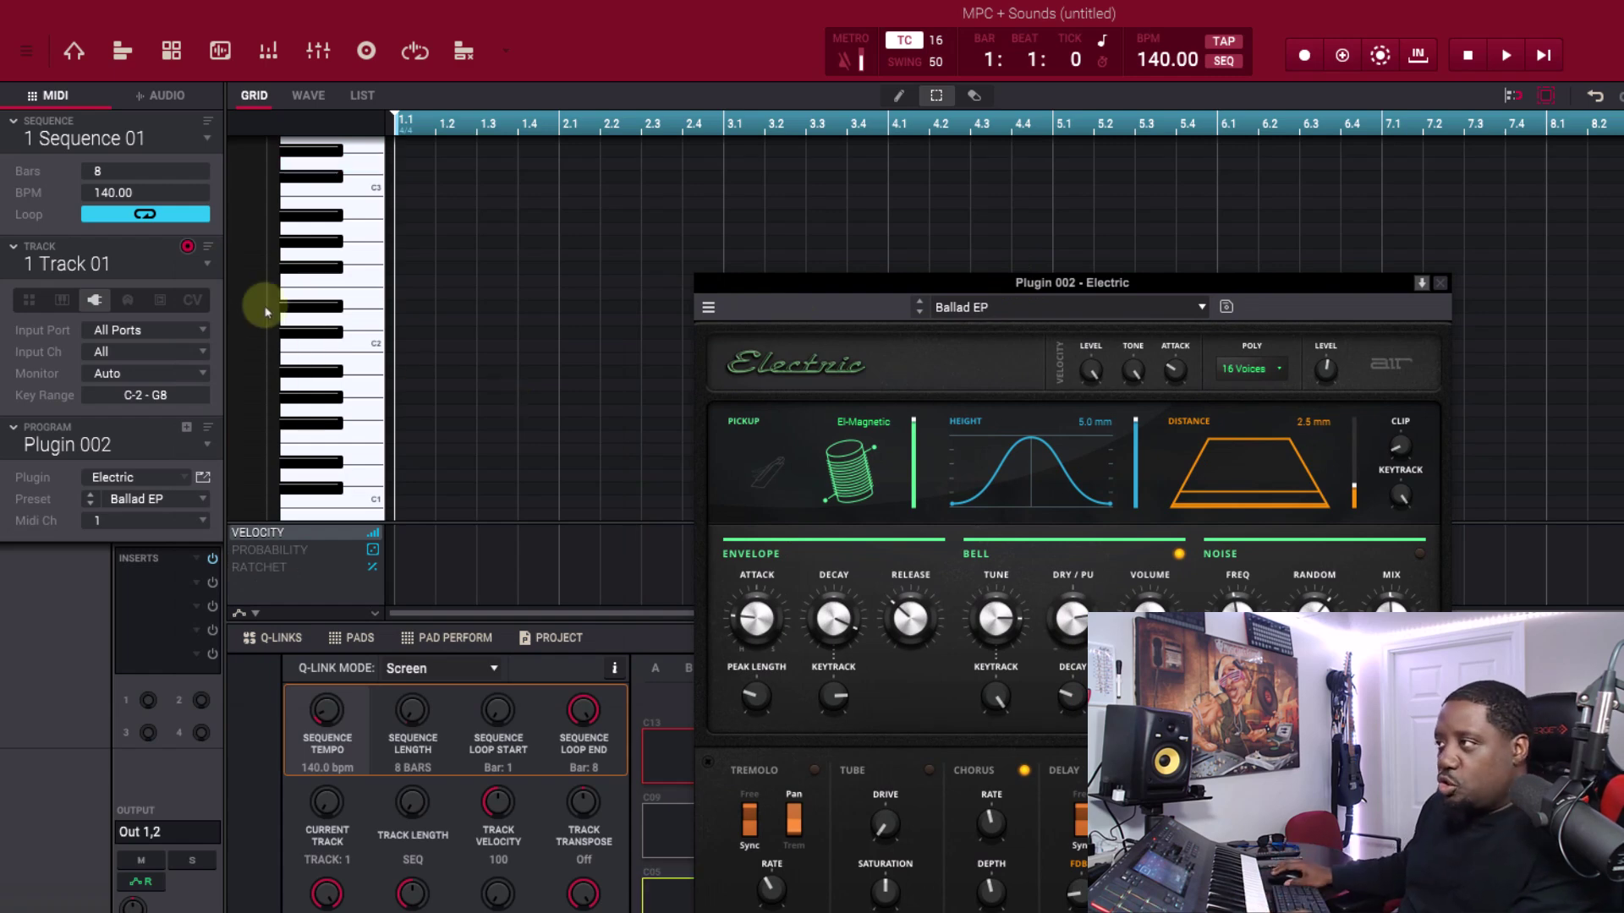
- Select track 2 and assign it the Plugin 001 program that uses Fabric XL
click(208, 263)
click(199, 308)
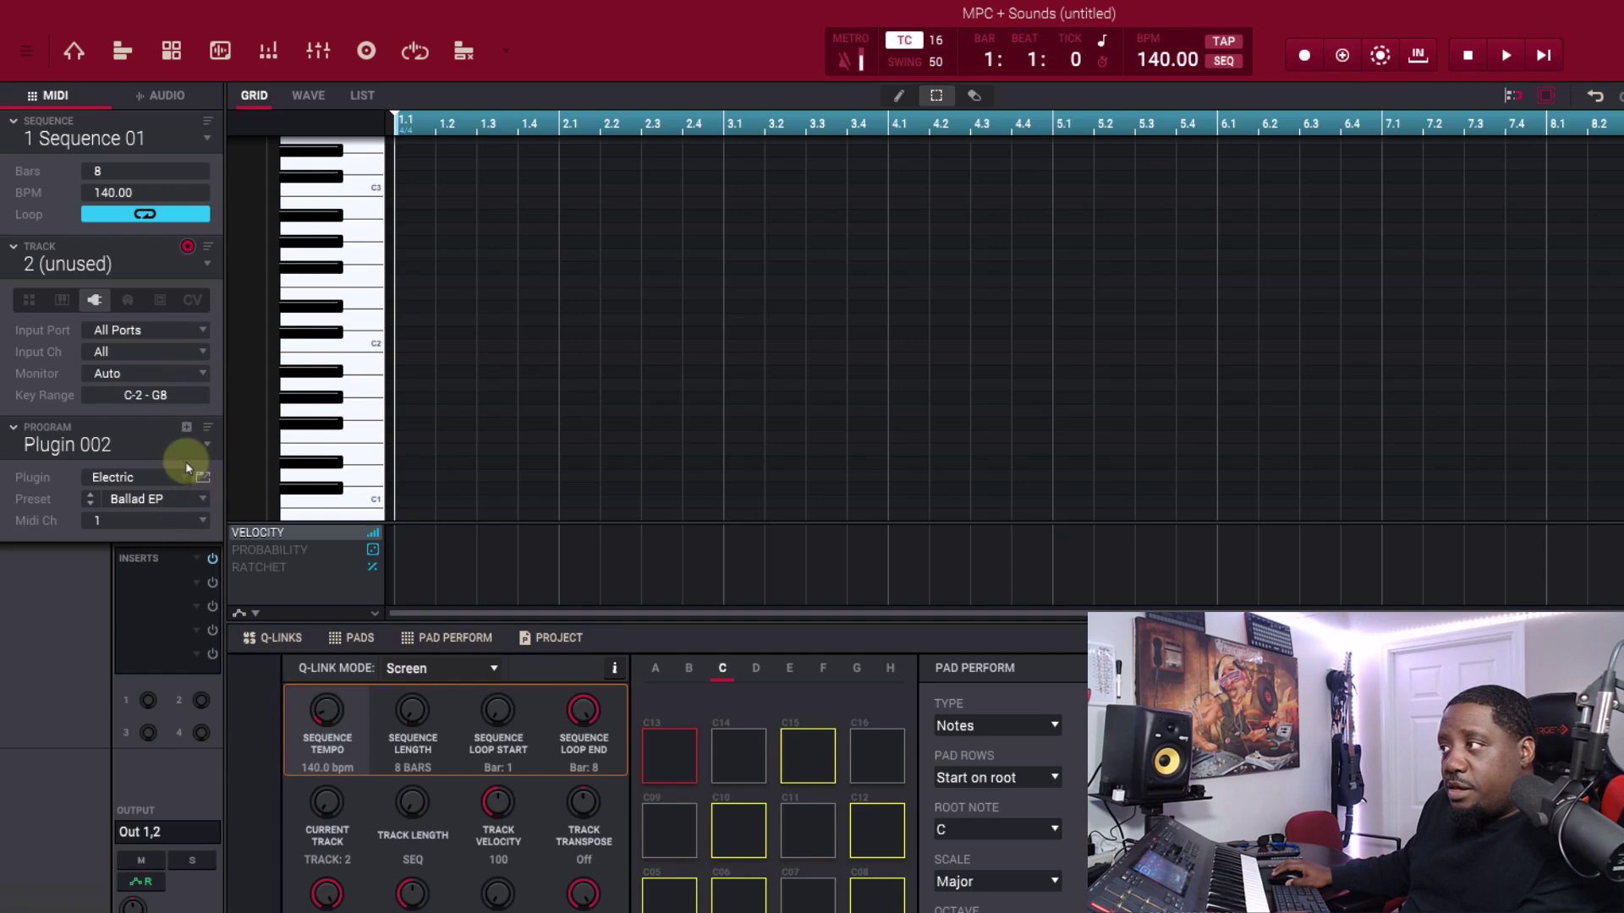
click(205, 451)
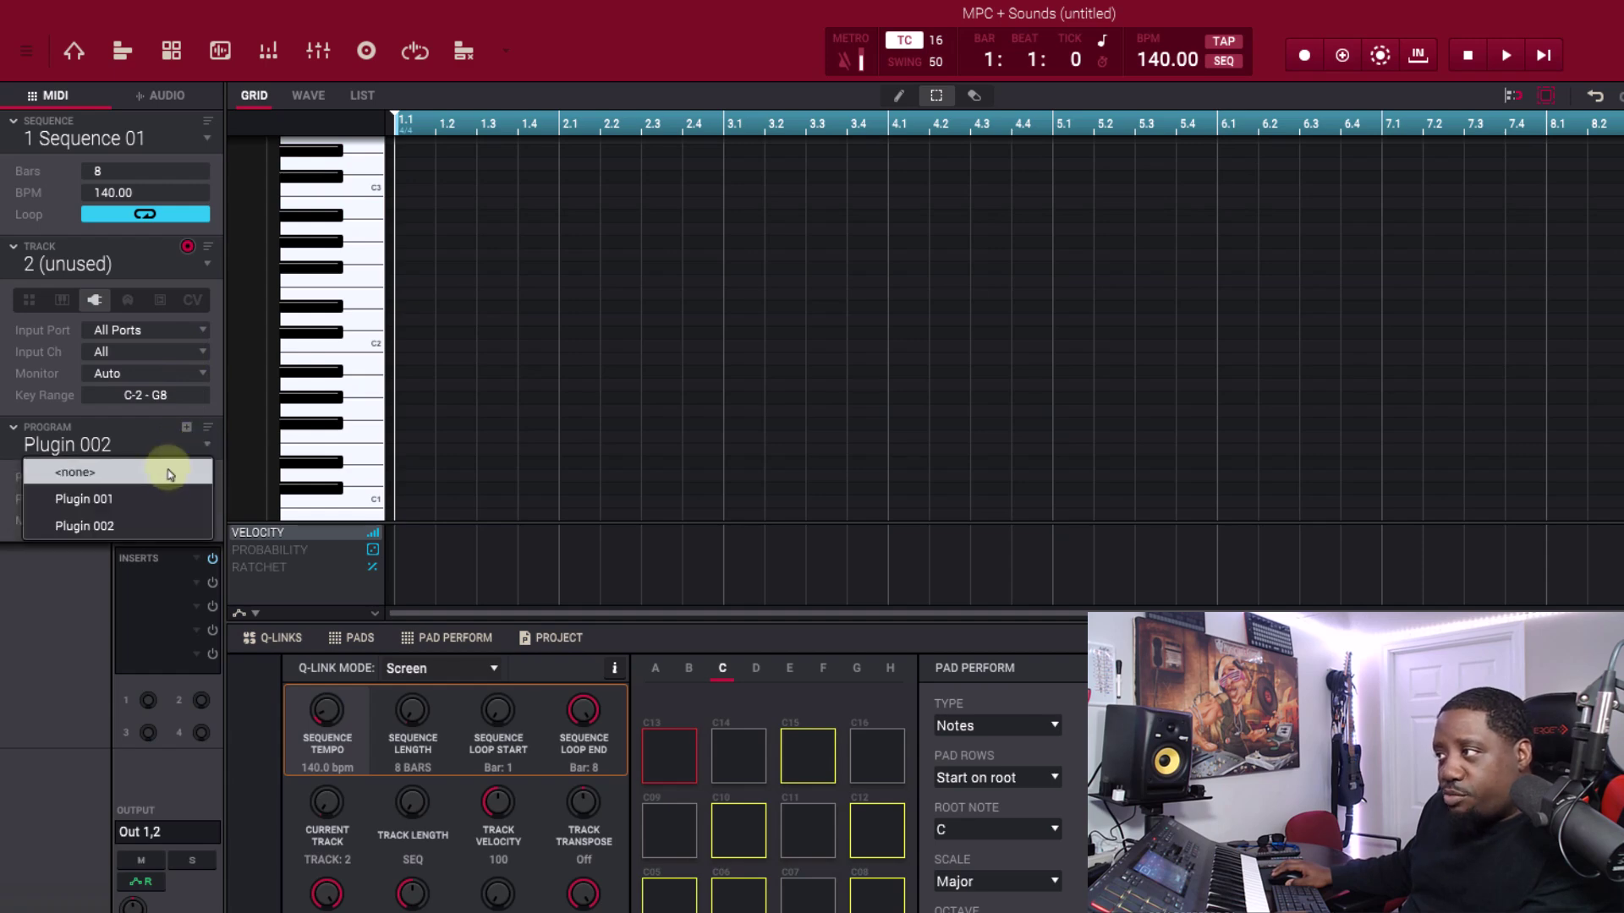
click(139, 521)
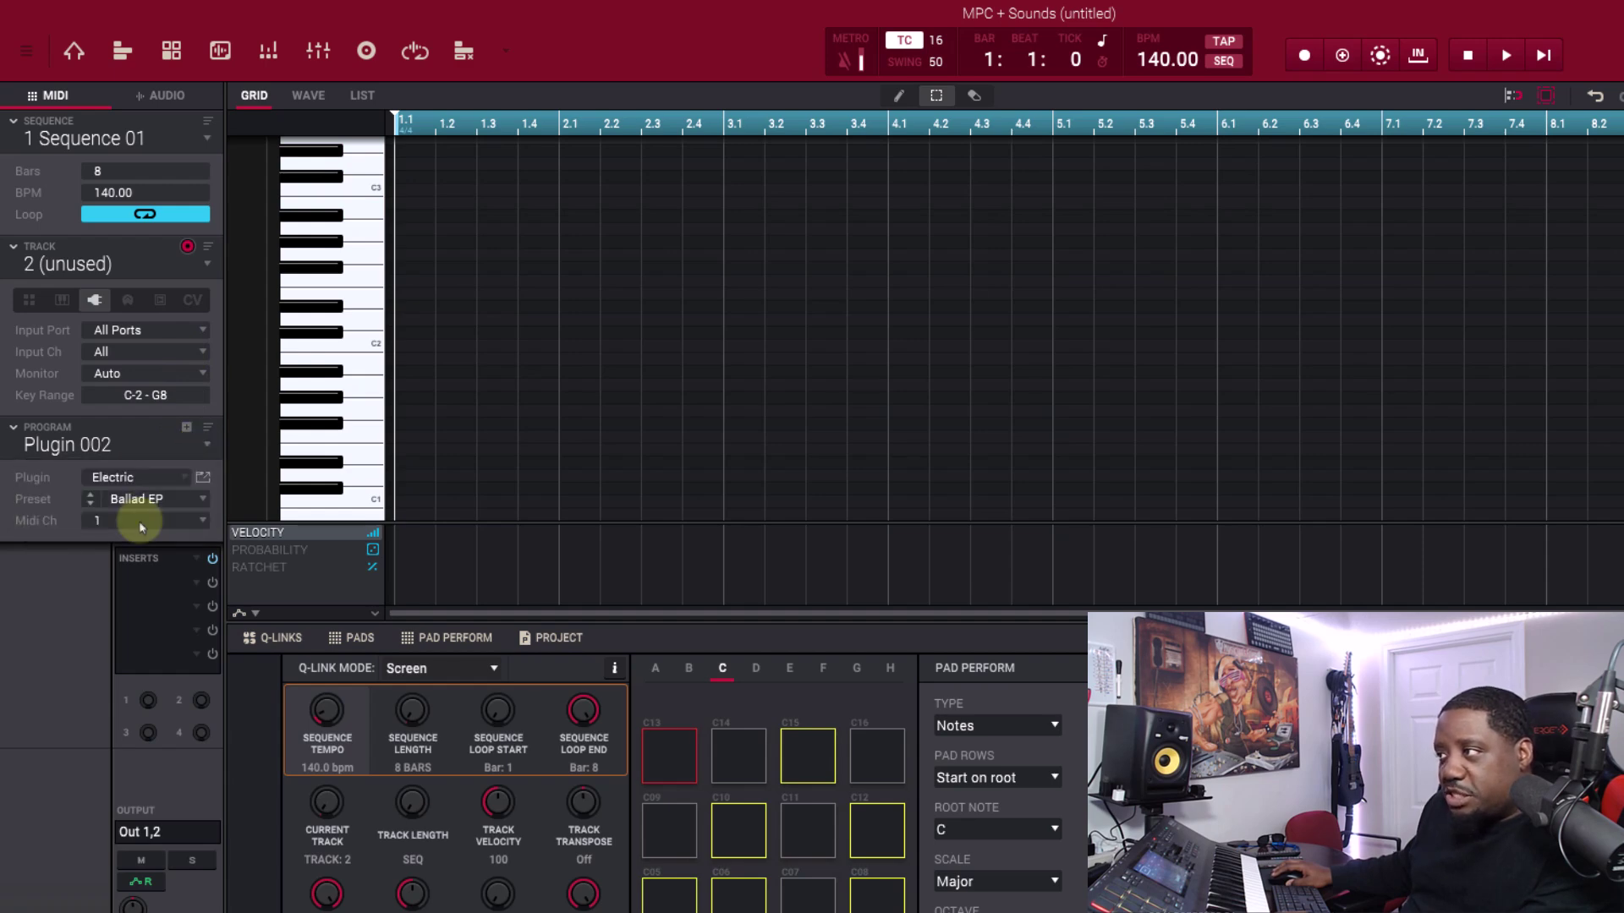
click(205, 450)
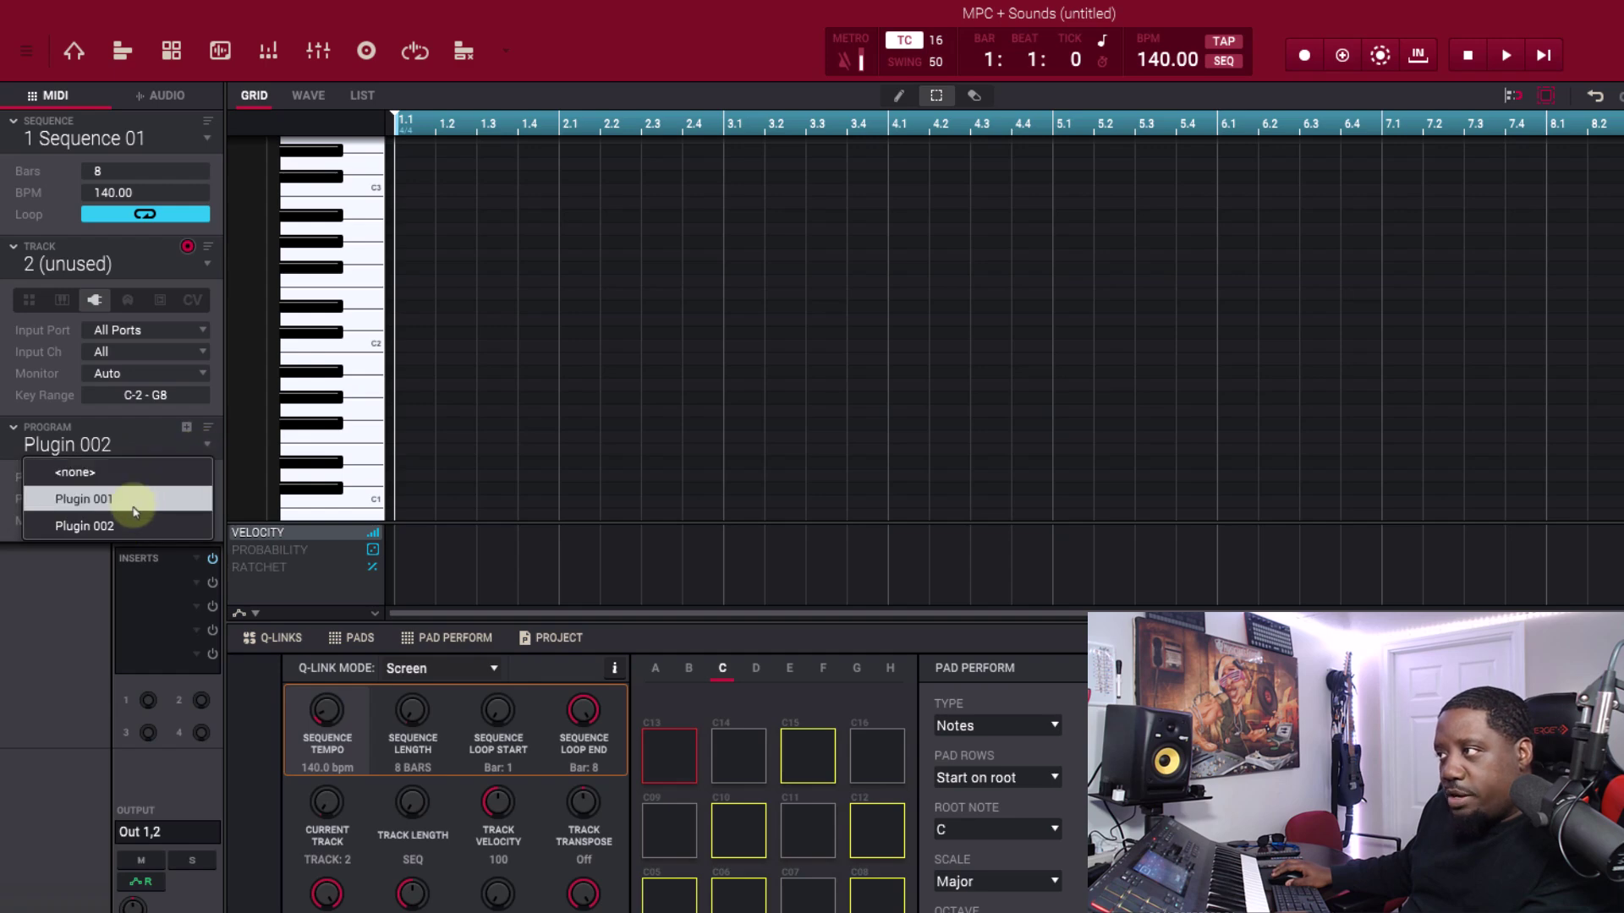
click(129, 499)
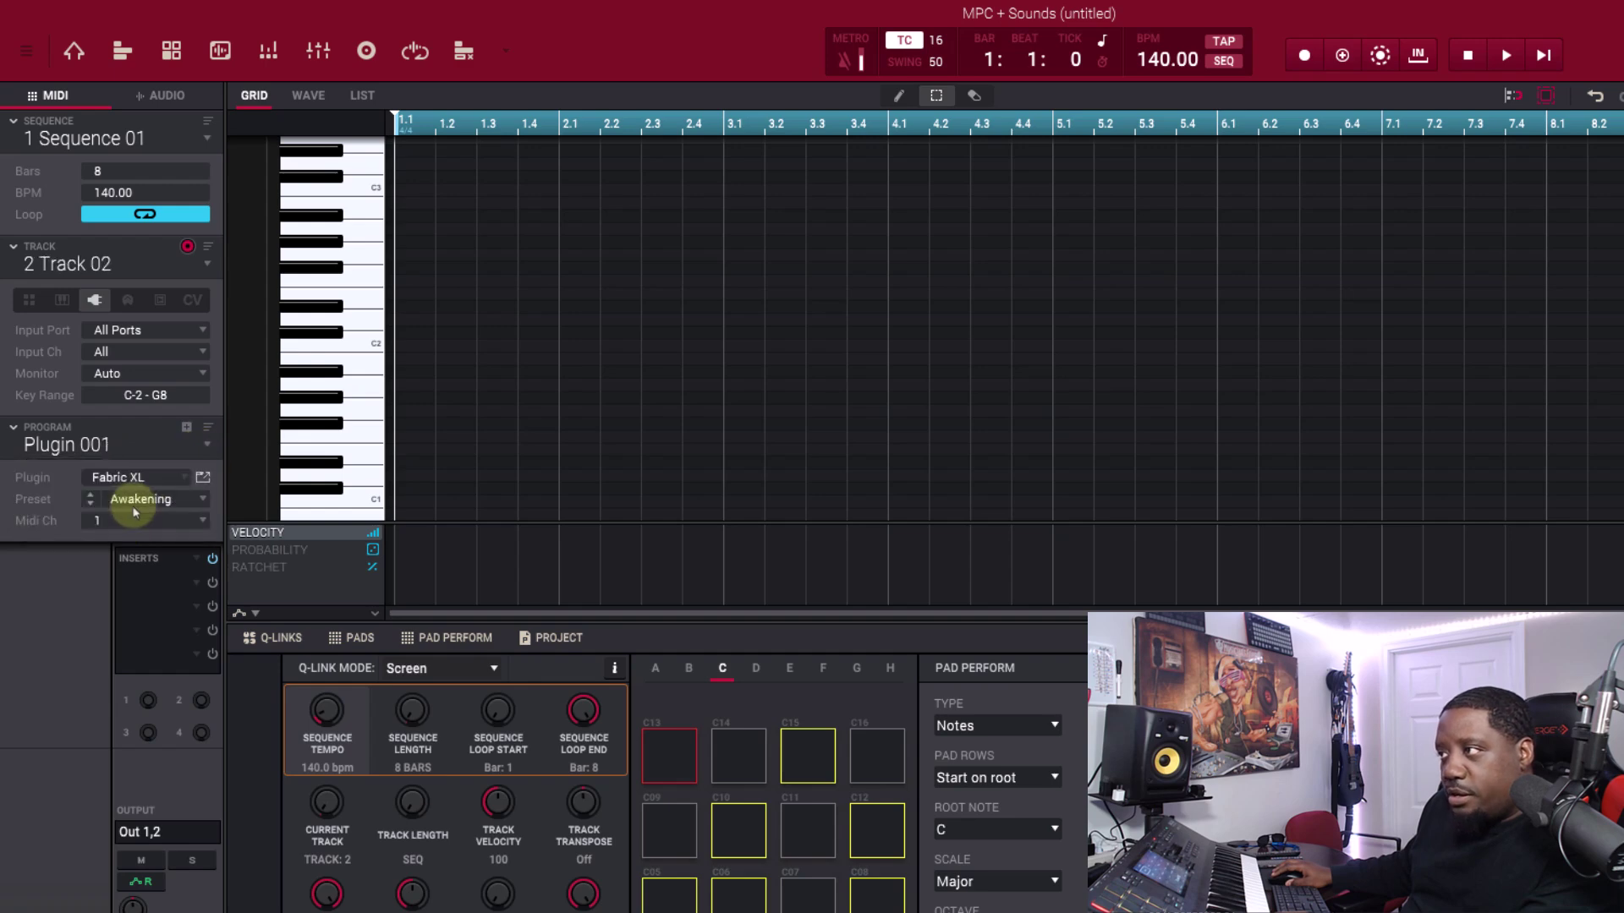
- Assign the Plugin 002 program that uses Electric to track 2
click(207, 449)
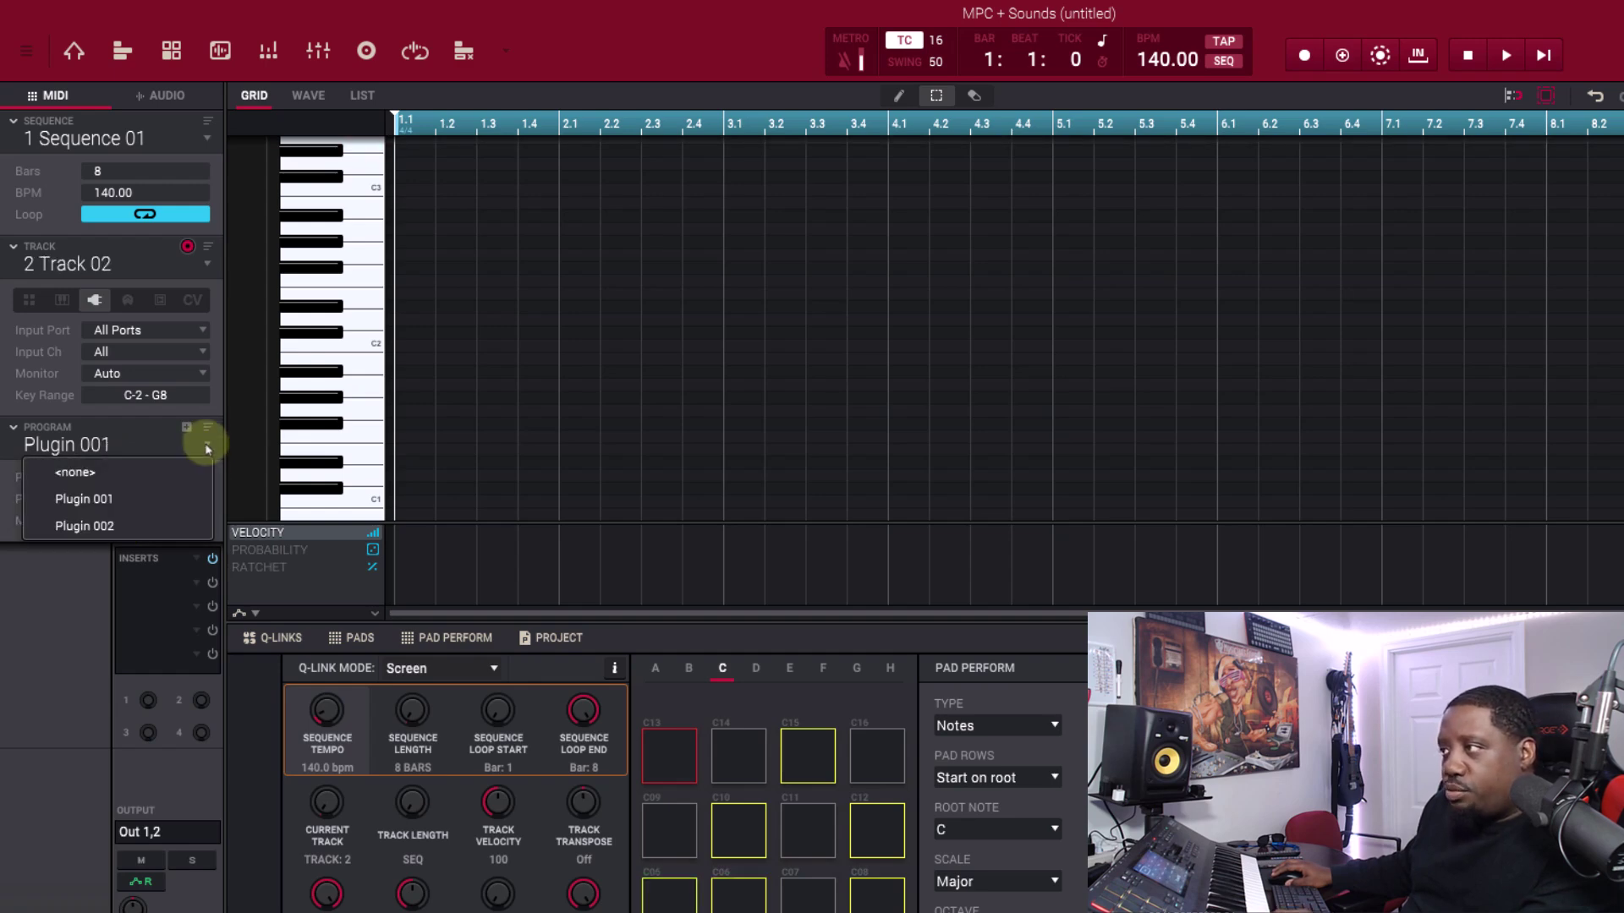
click(161, 526)
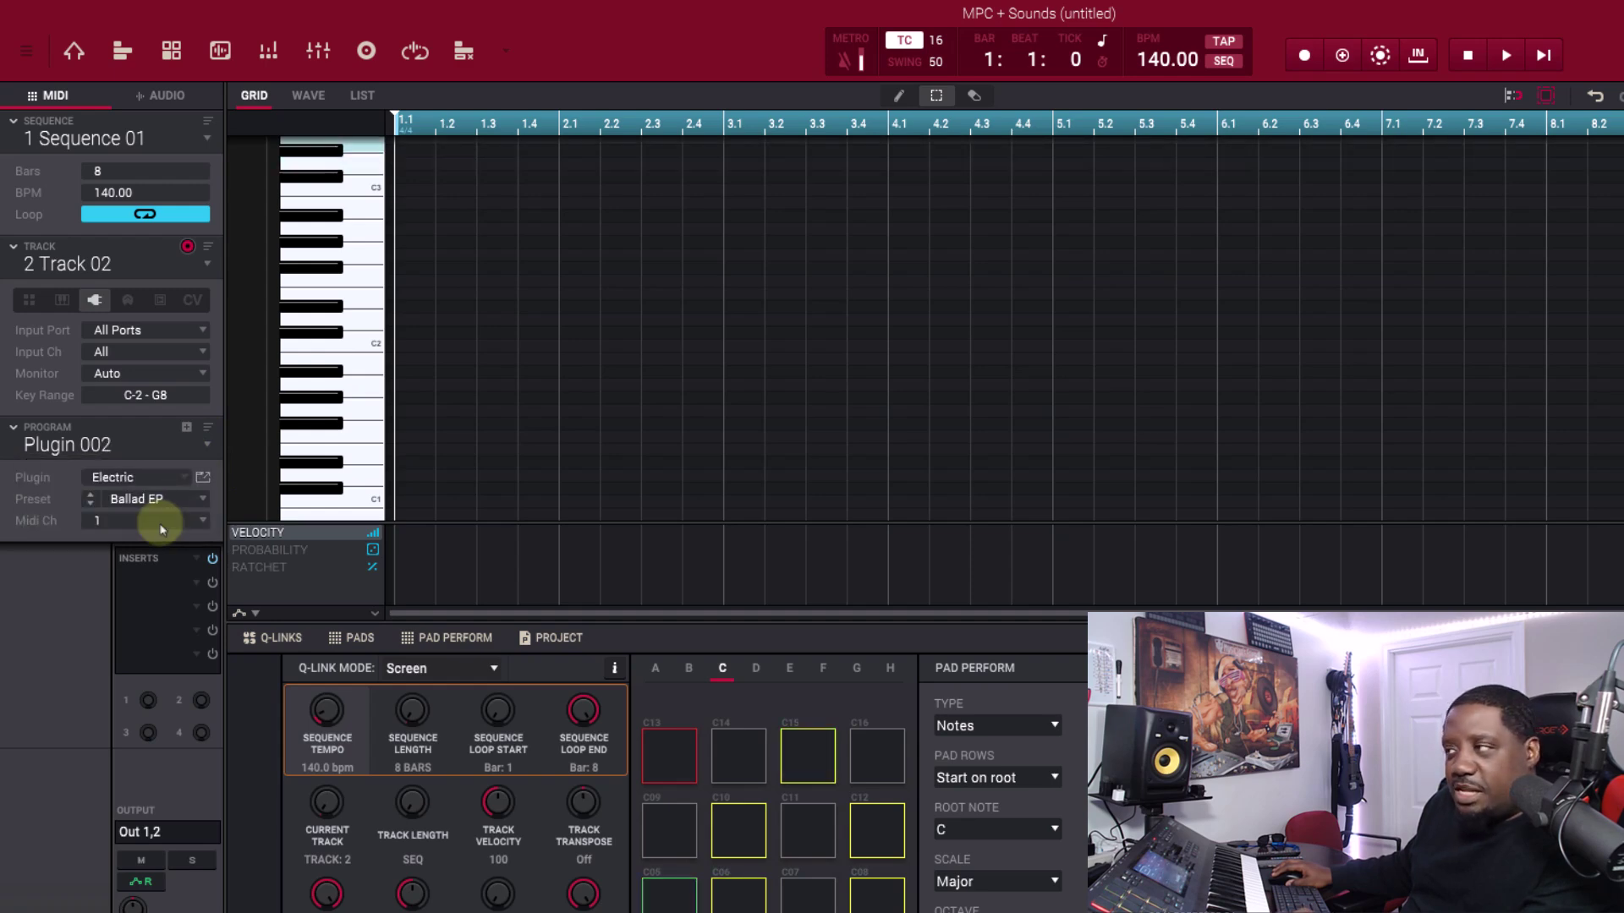
- Select the unused track 24 and add a new plugin program to it
click(206, 263)
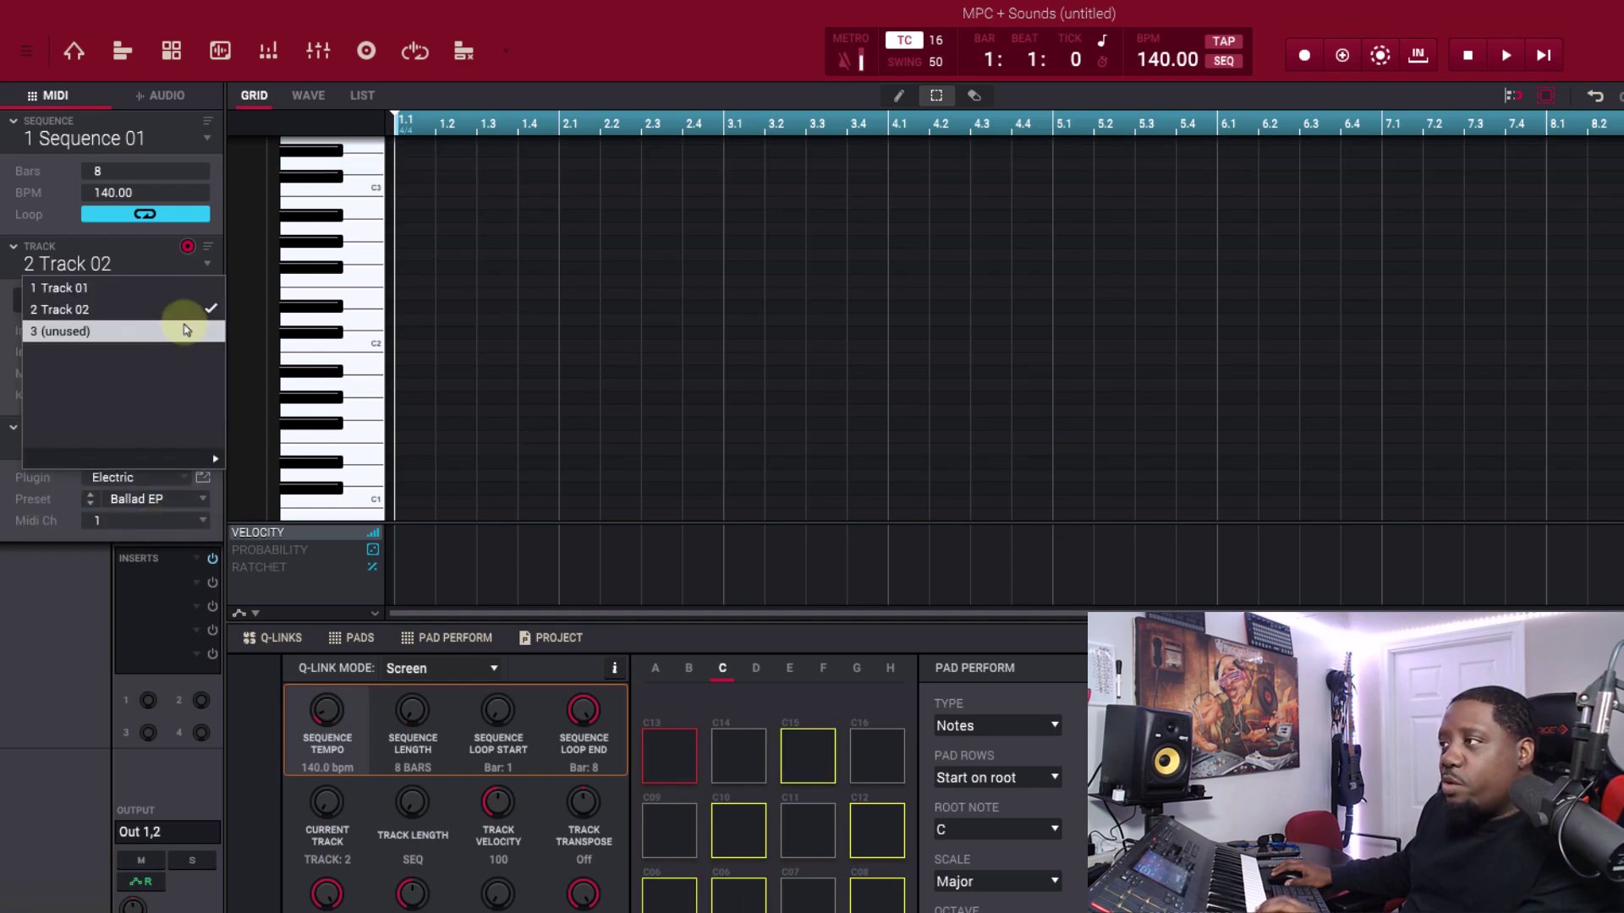
mouse_move(211, 458)
scroll(253, 430, down, 5)
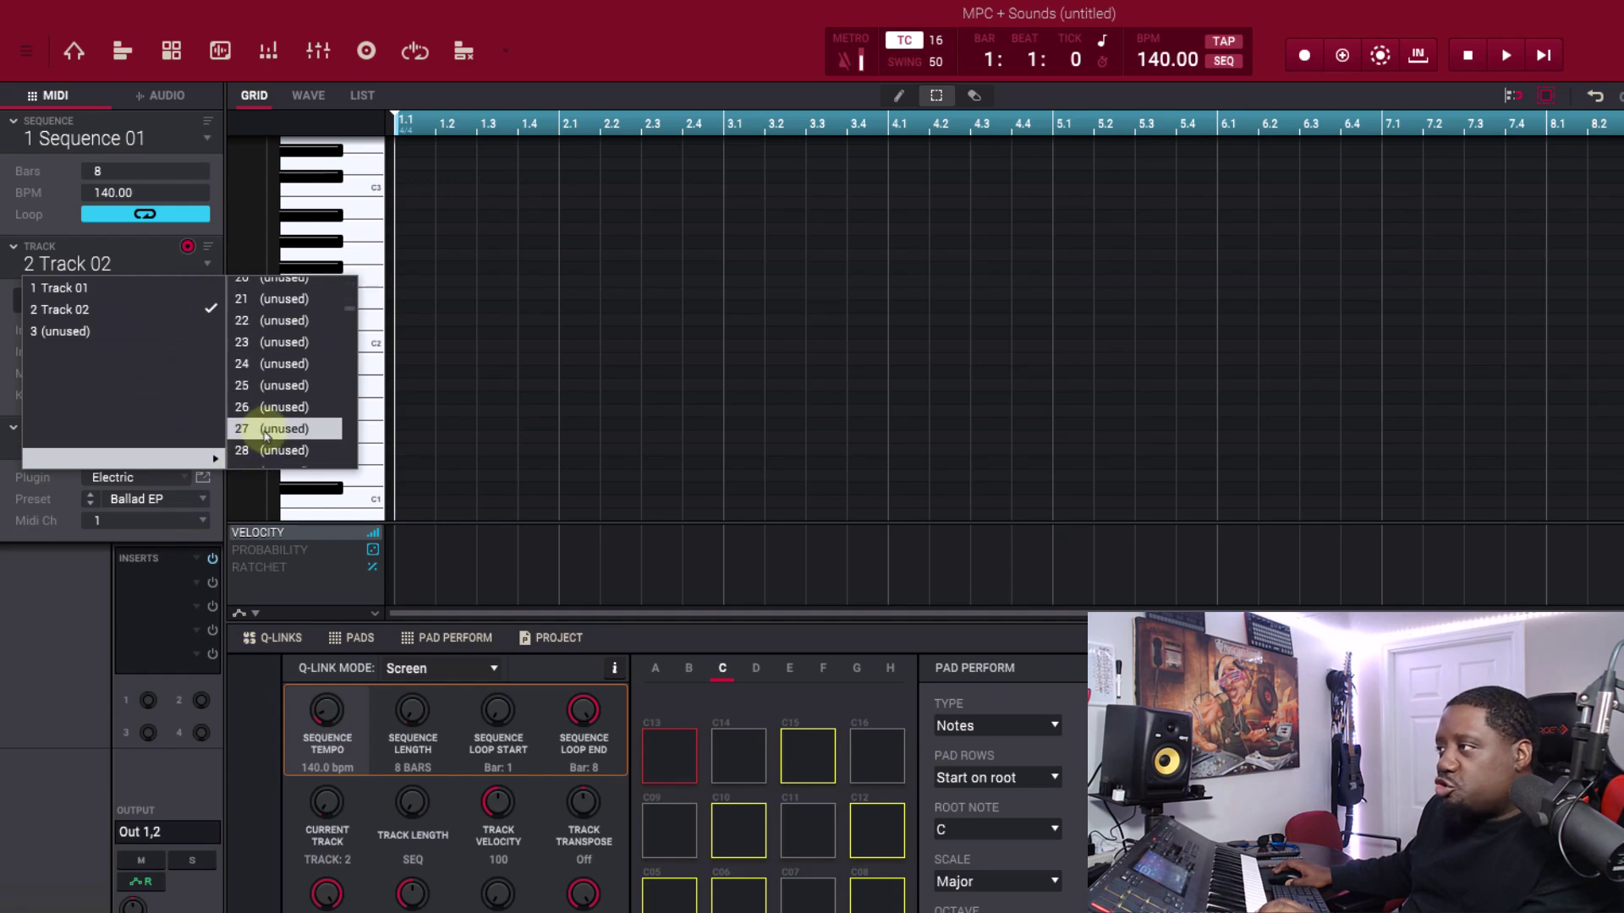
click(272, 365)
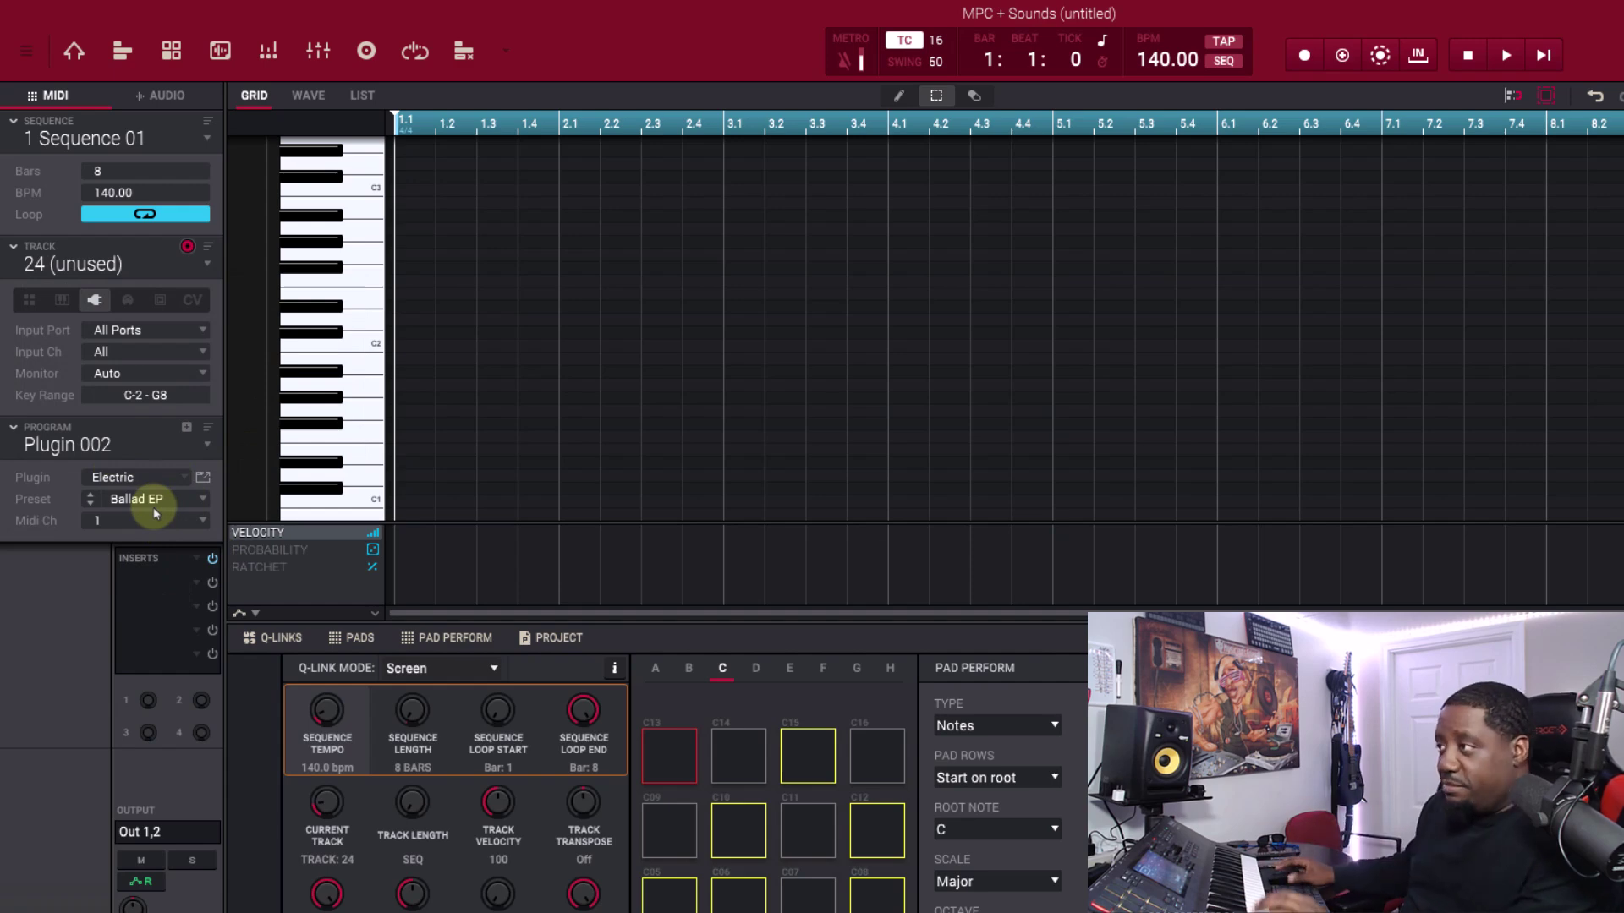
click(187, 429)
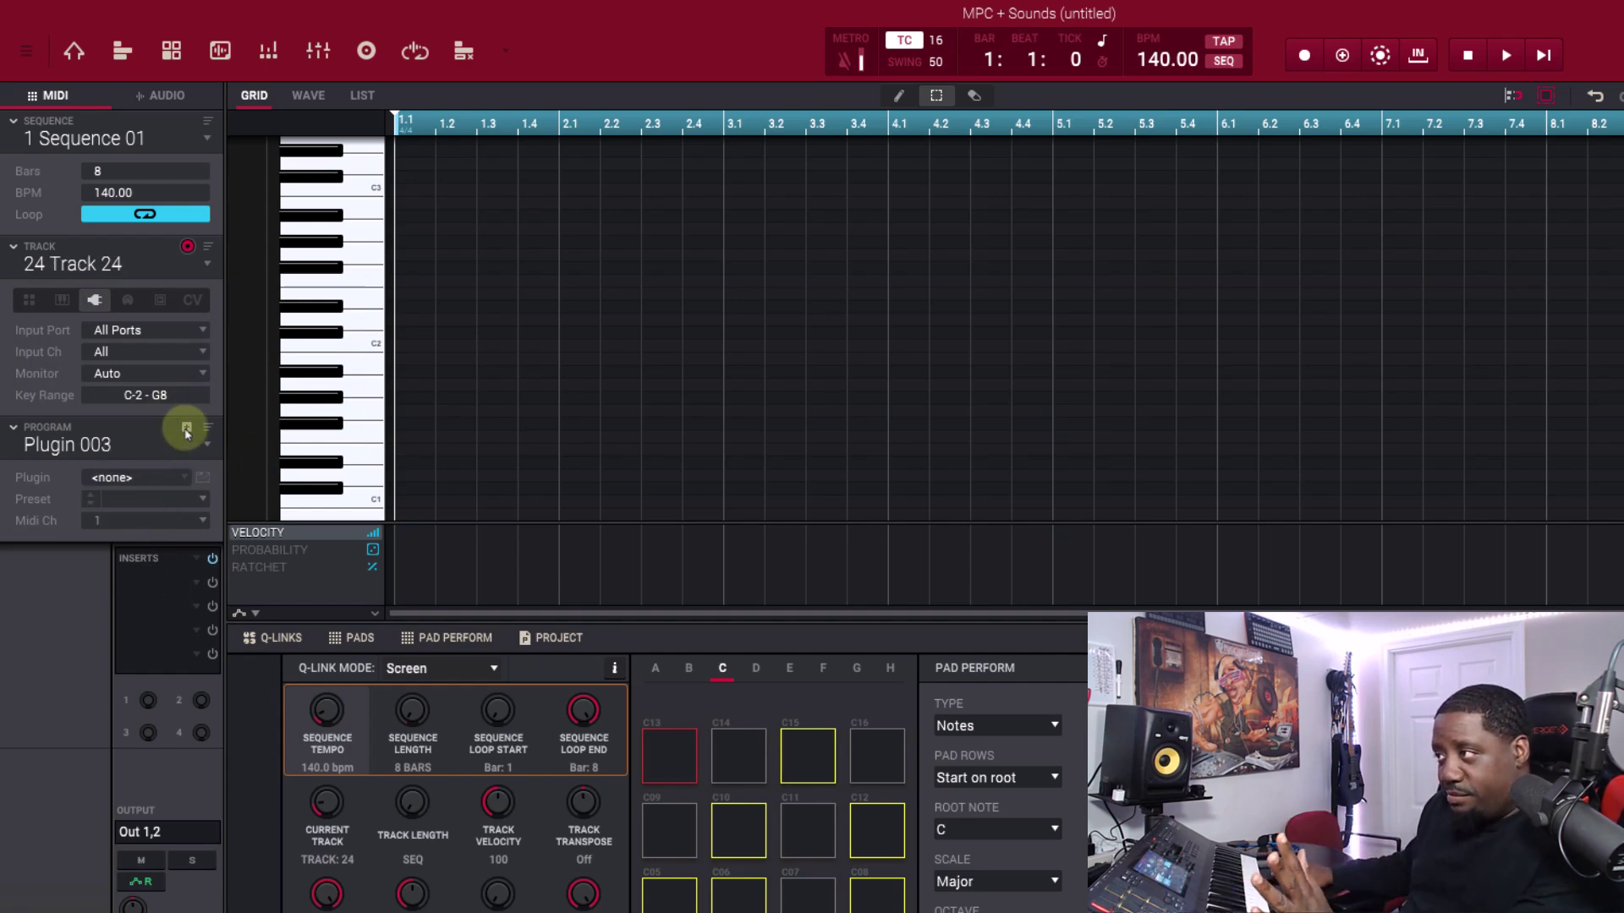
- Load THE BANK from the MPC plugins into track 24's new program and move the plugin window aside
click(184, 480)
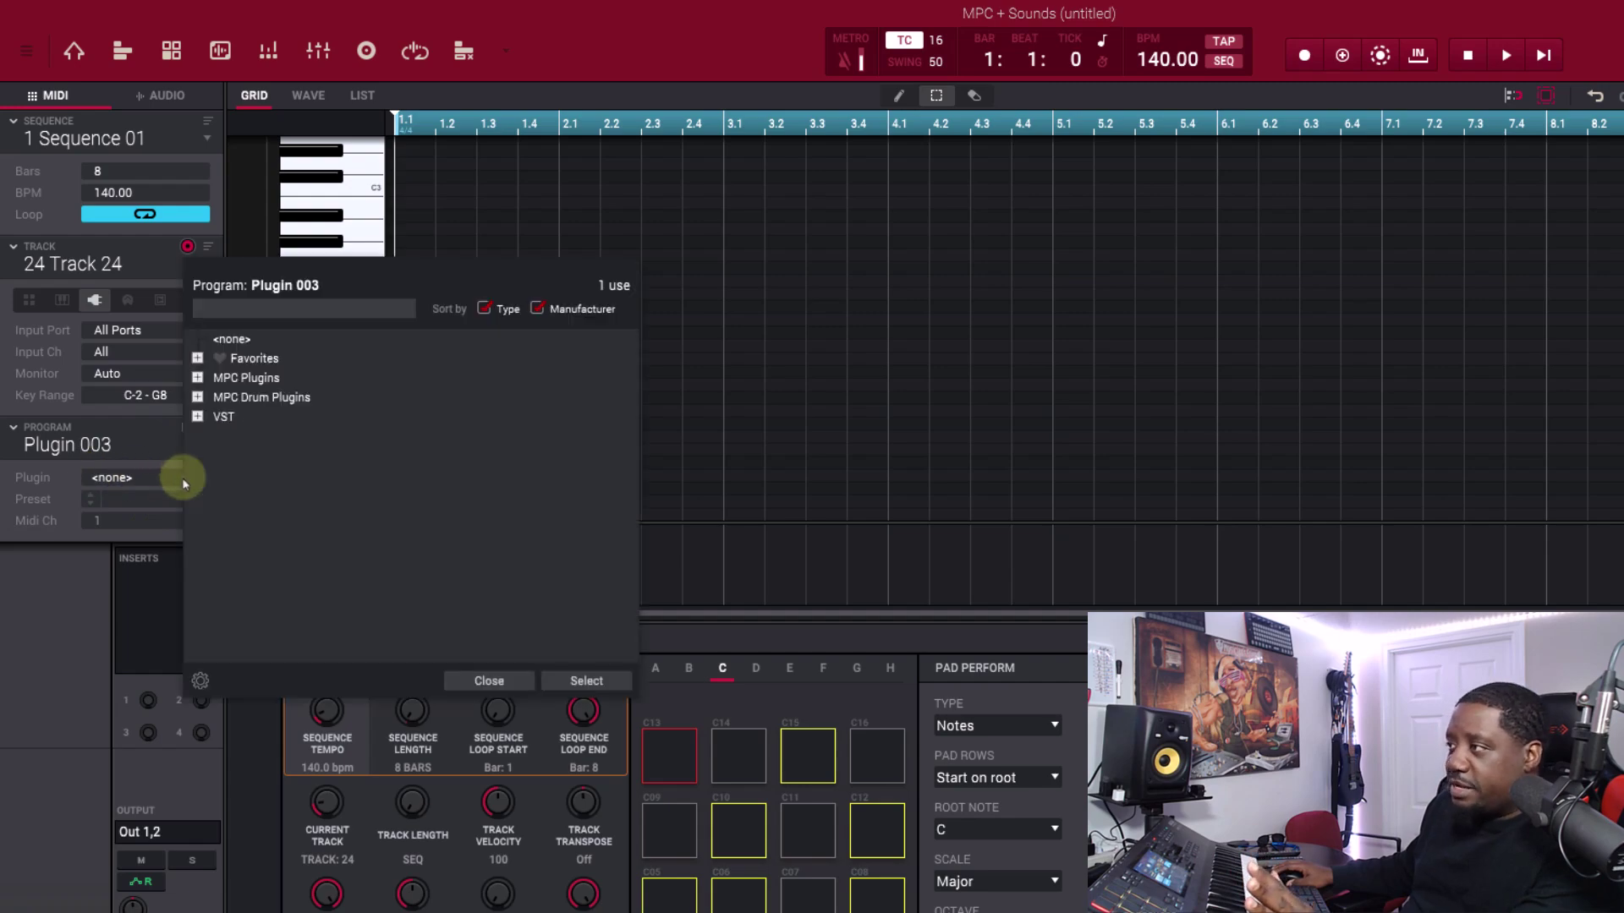
click(197, 378)
click(217, 417)
double_click(254, 455)
drag(871, 92, 846, 334)
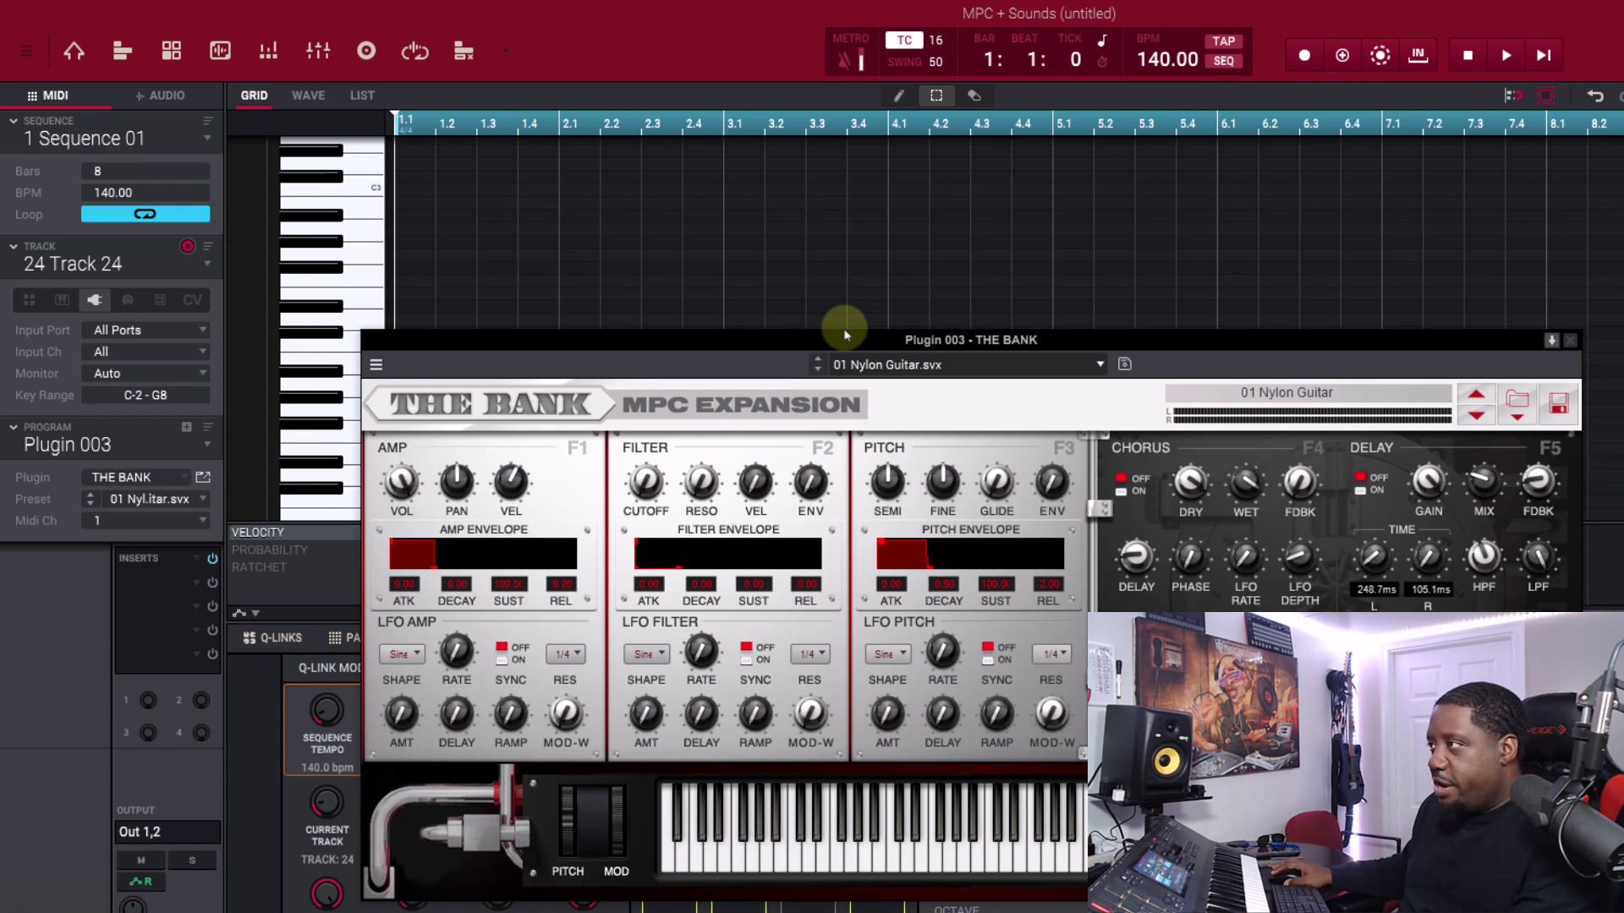
drag(490, 330, 939, 375)
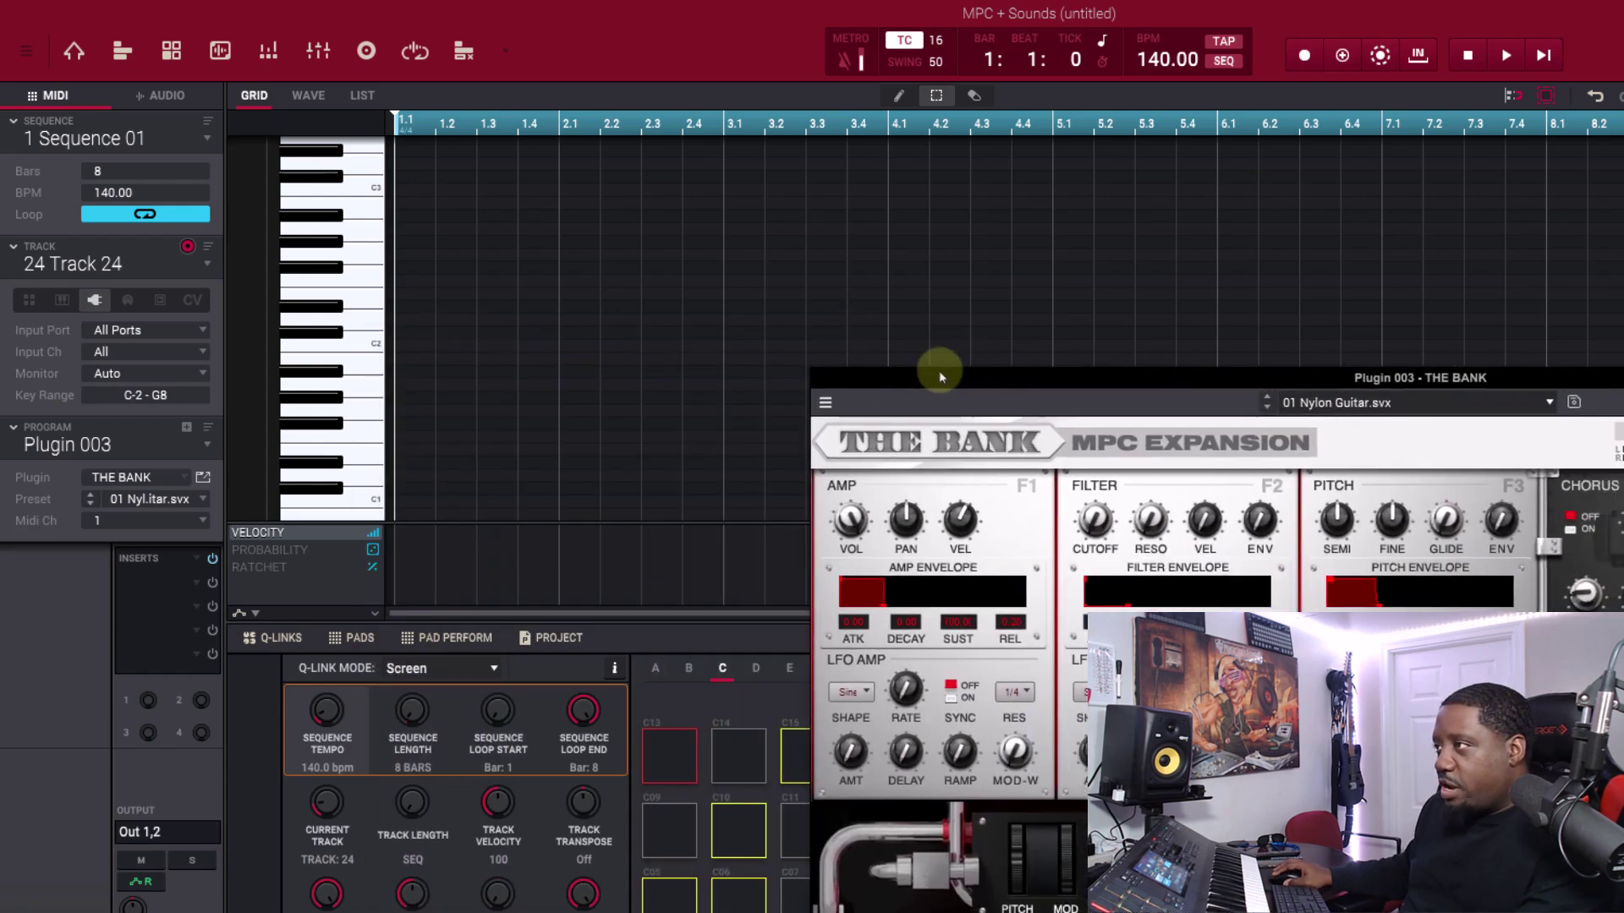
- Select track 1 and assign it the Plugin 003 program that uses THE BANK
click(202, 263)
click(165, 286)
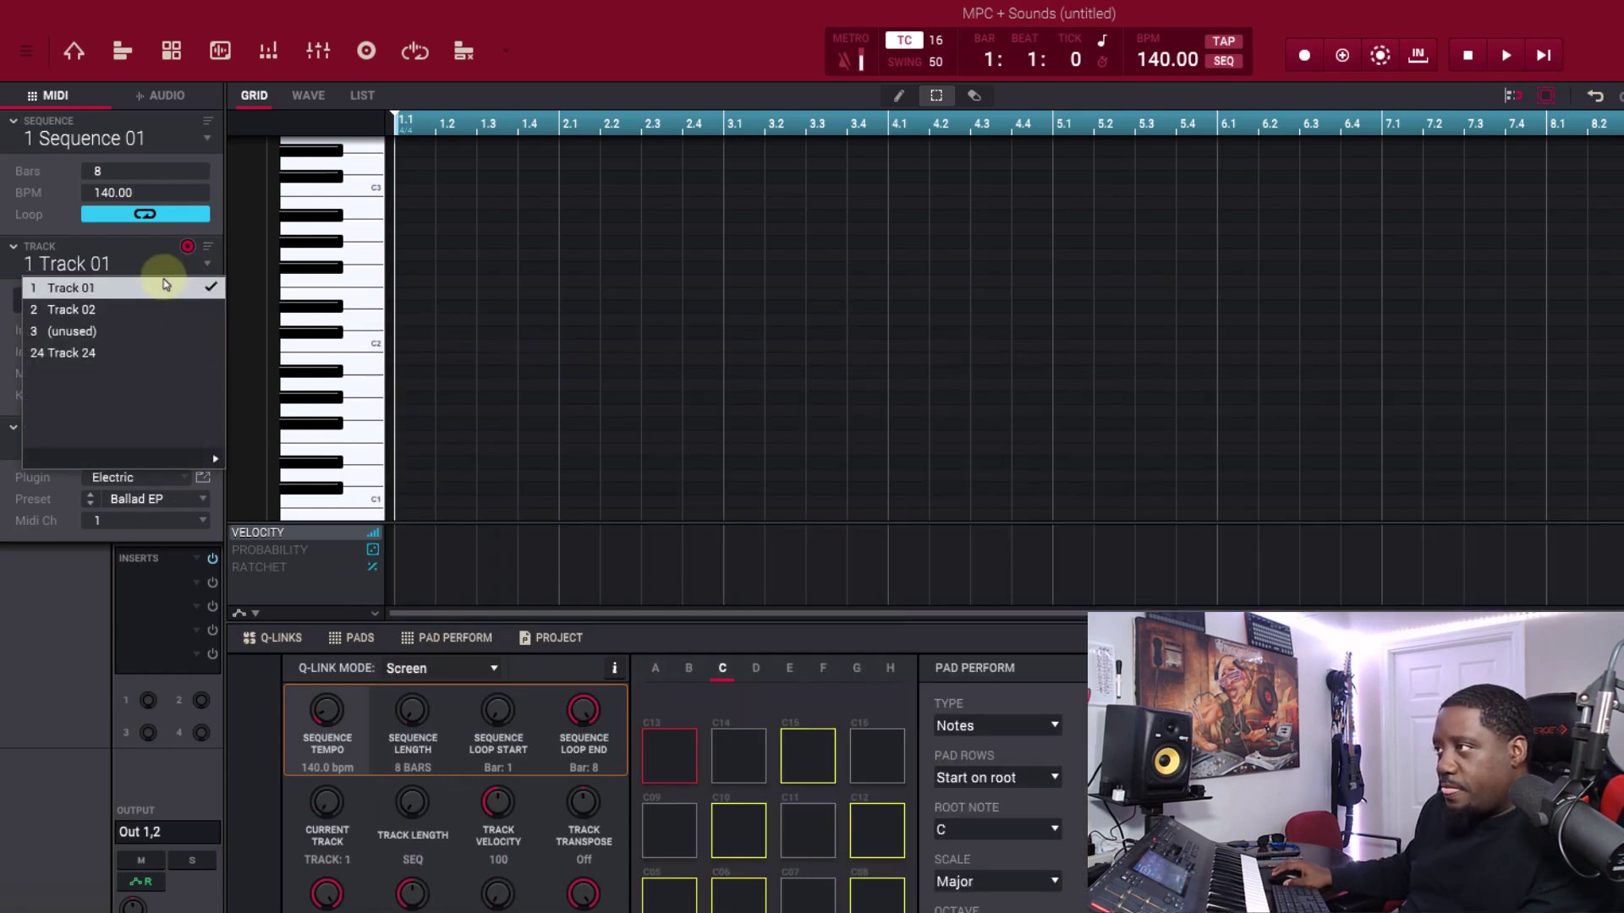
click(181, 480)
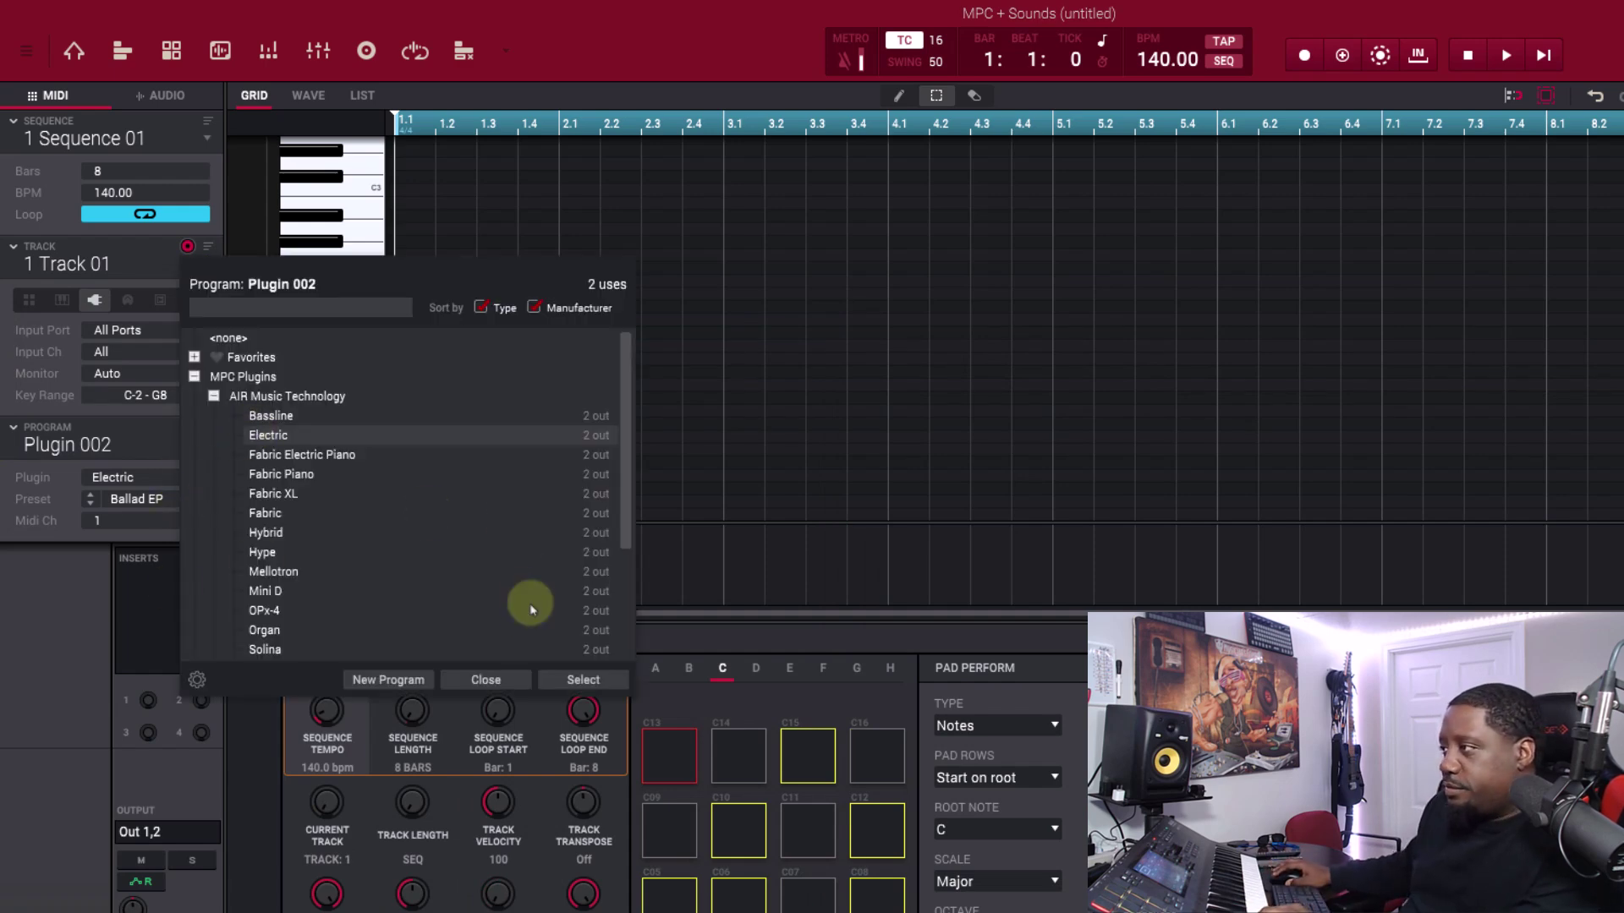
click(484, 679)
click(207, 446)
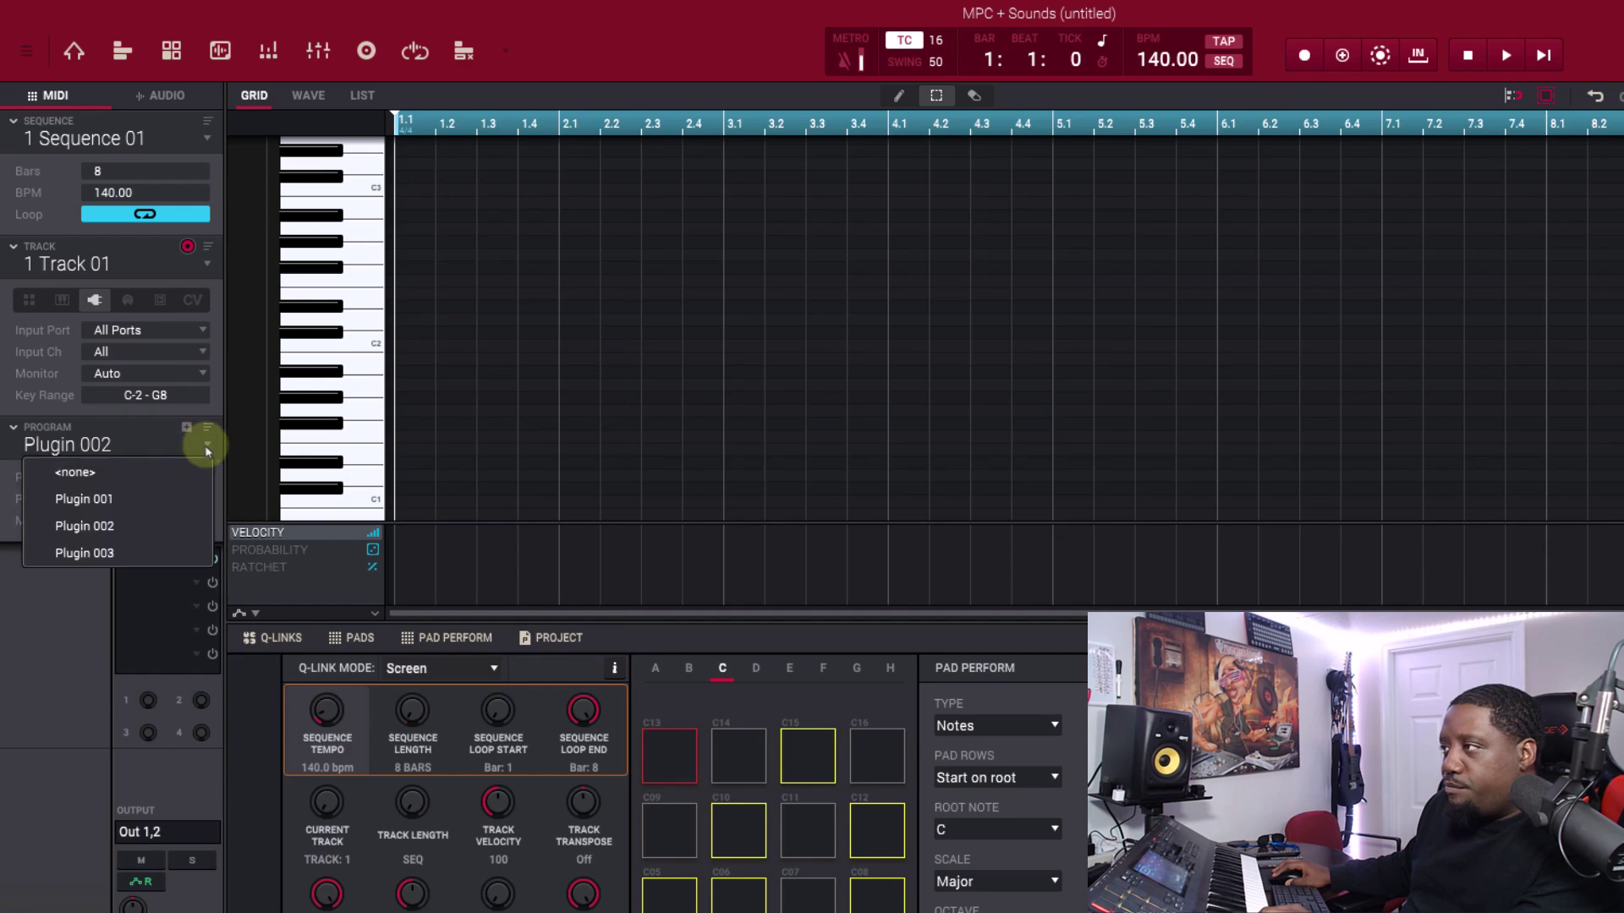
click(97, 552)
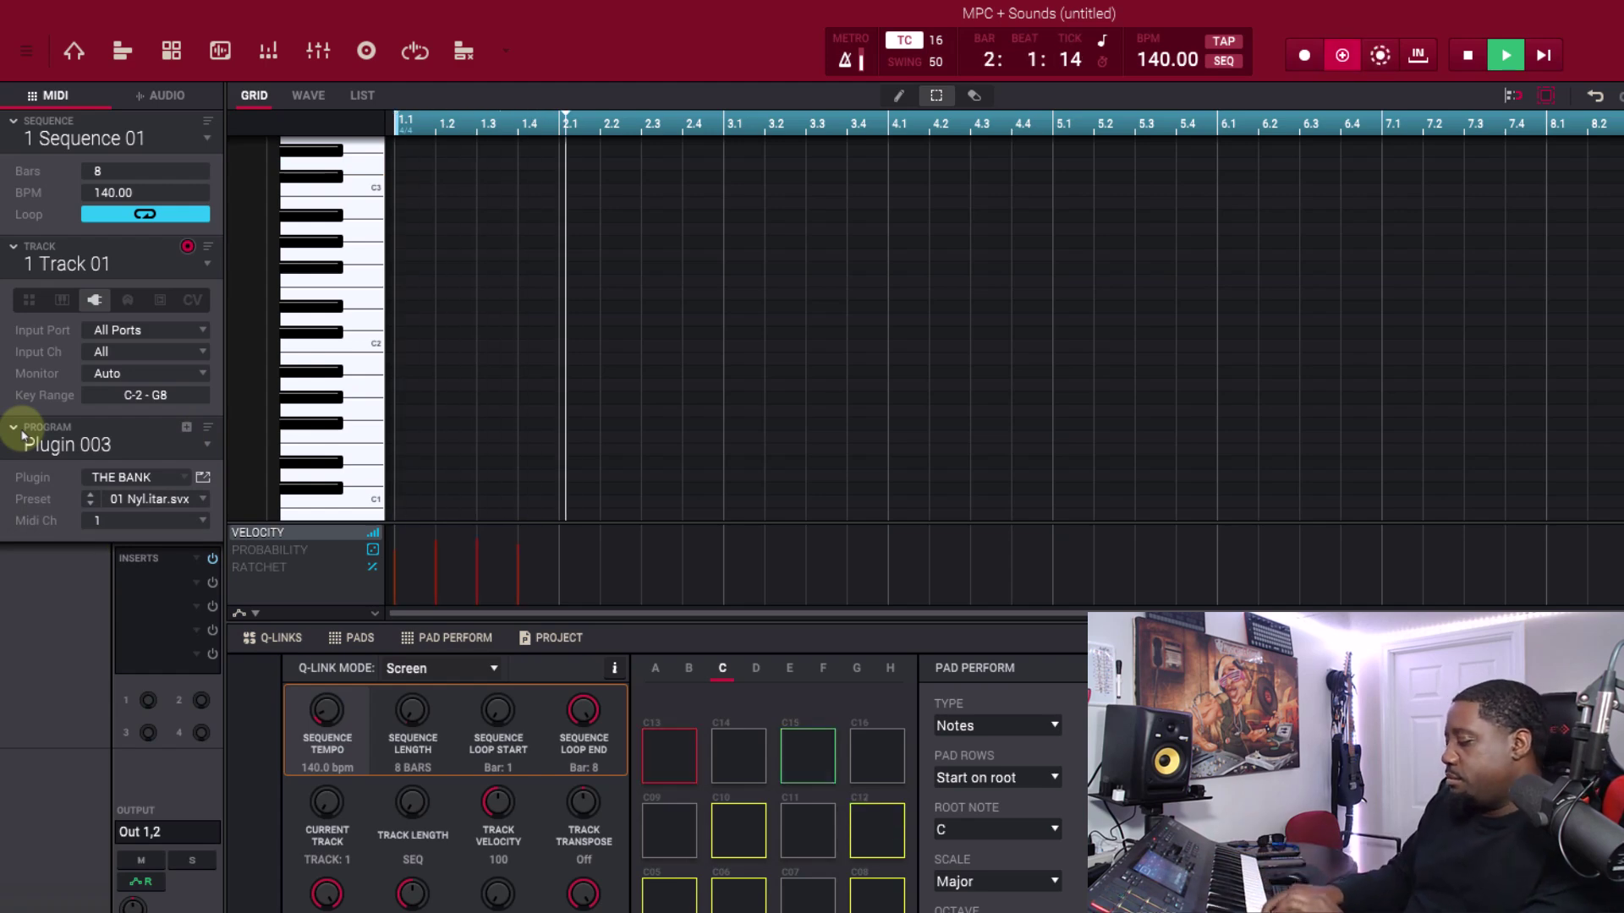
- Record a single-note melody of about four bars on track 1 with THE BANK and stop the sequence
scroll(826, 382, up, 2)
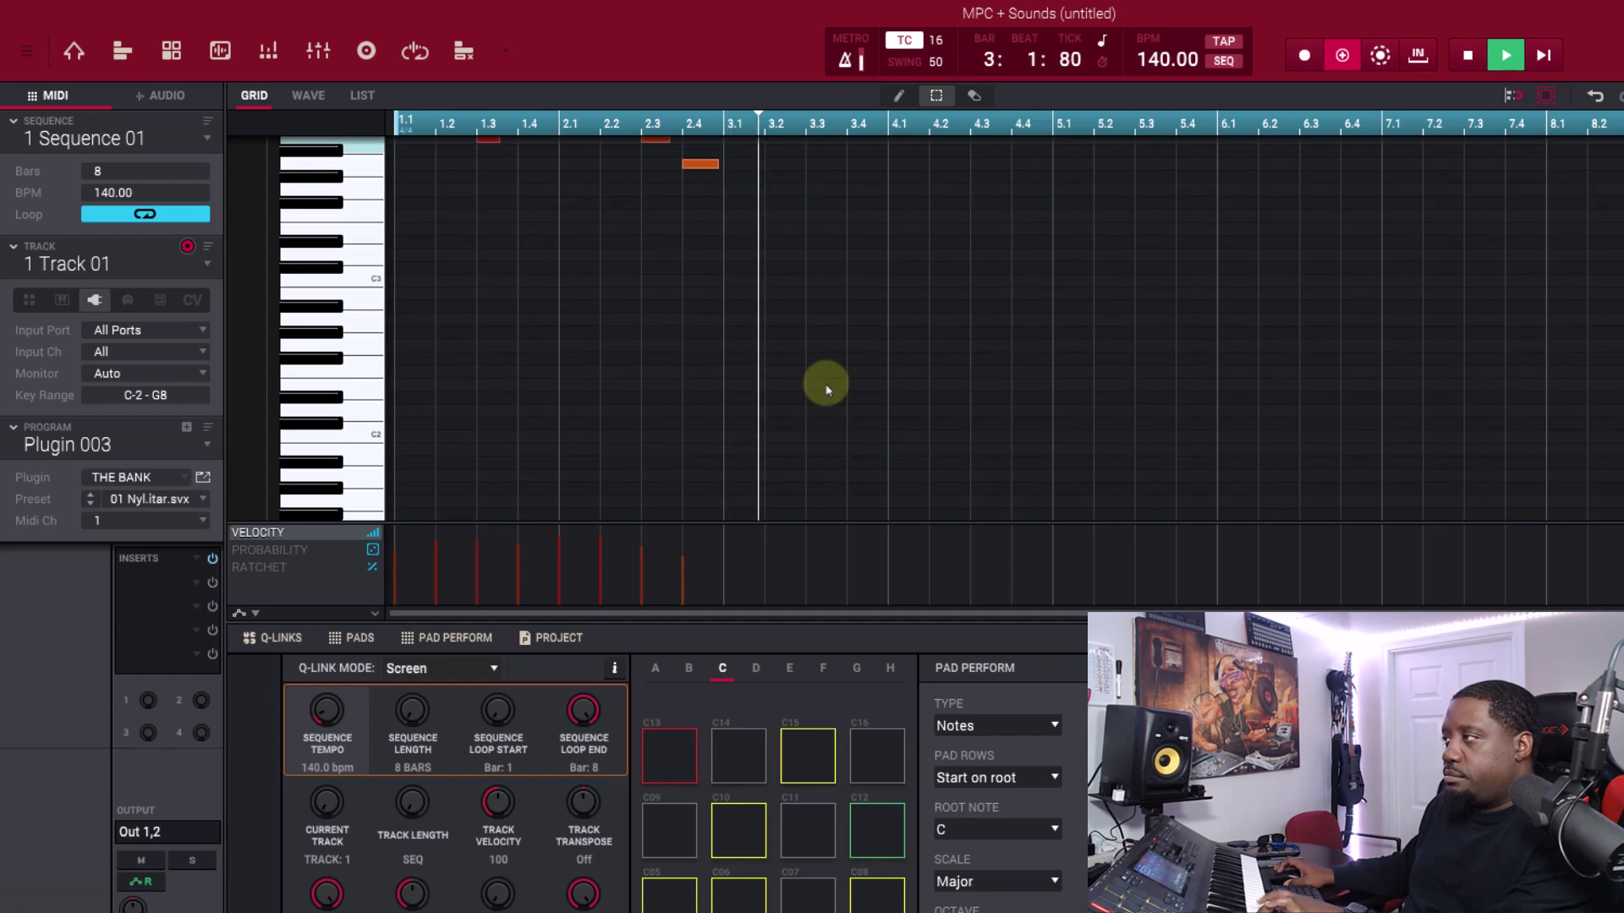
scroll(827, 389, up, 2)
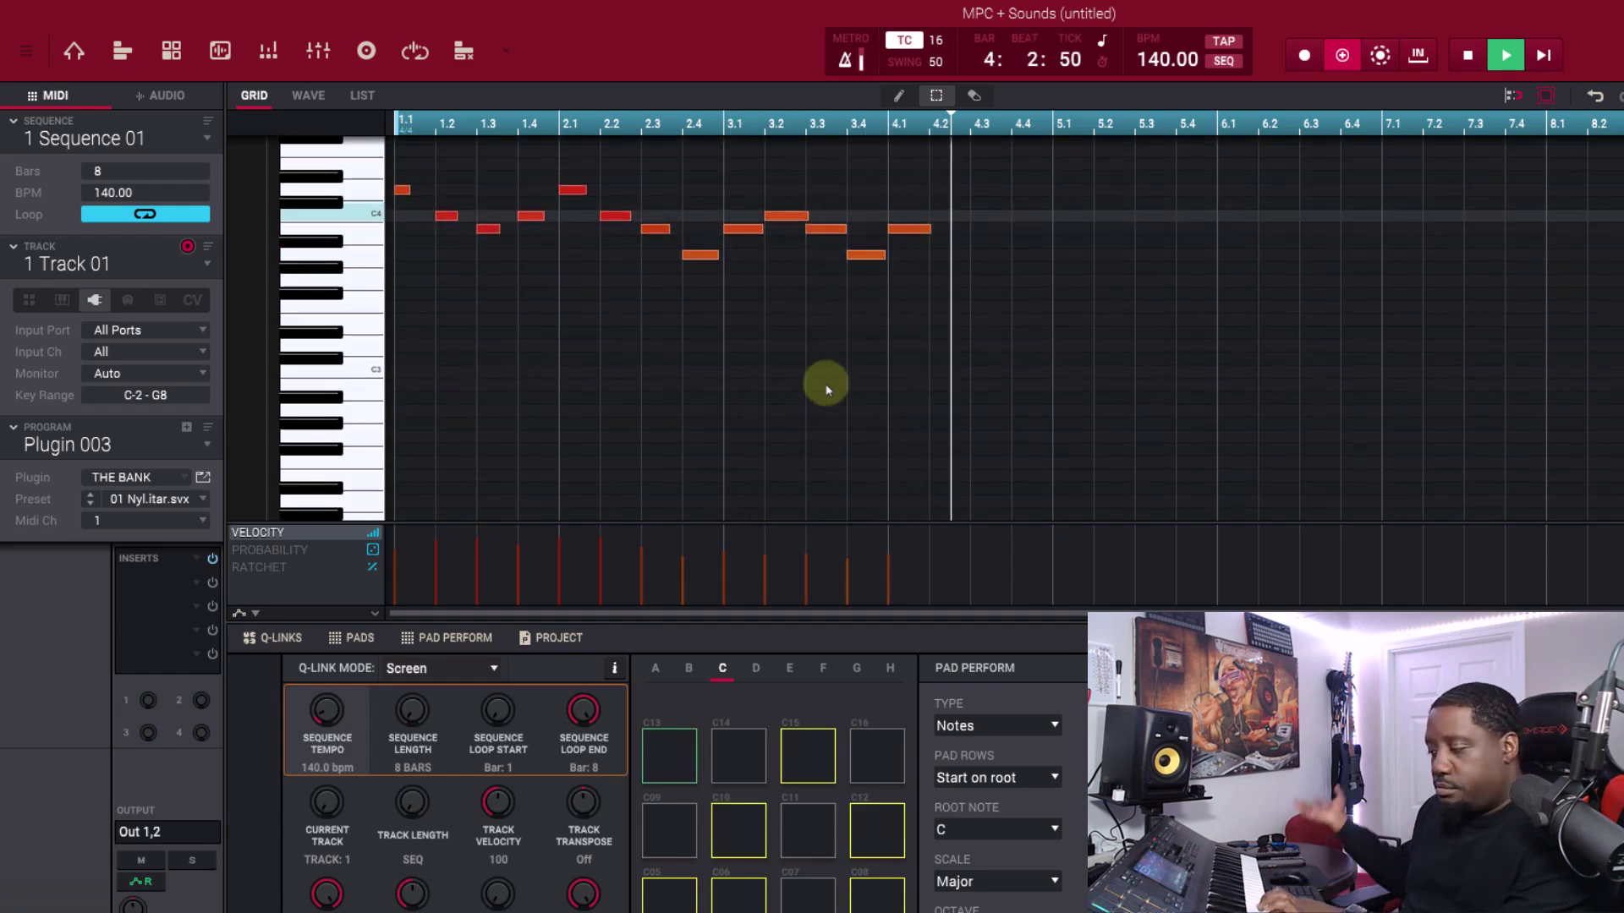
key(space)
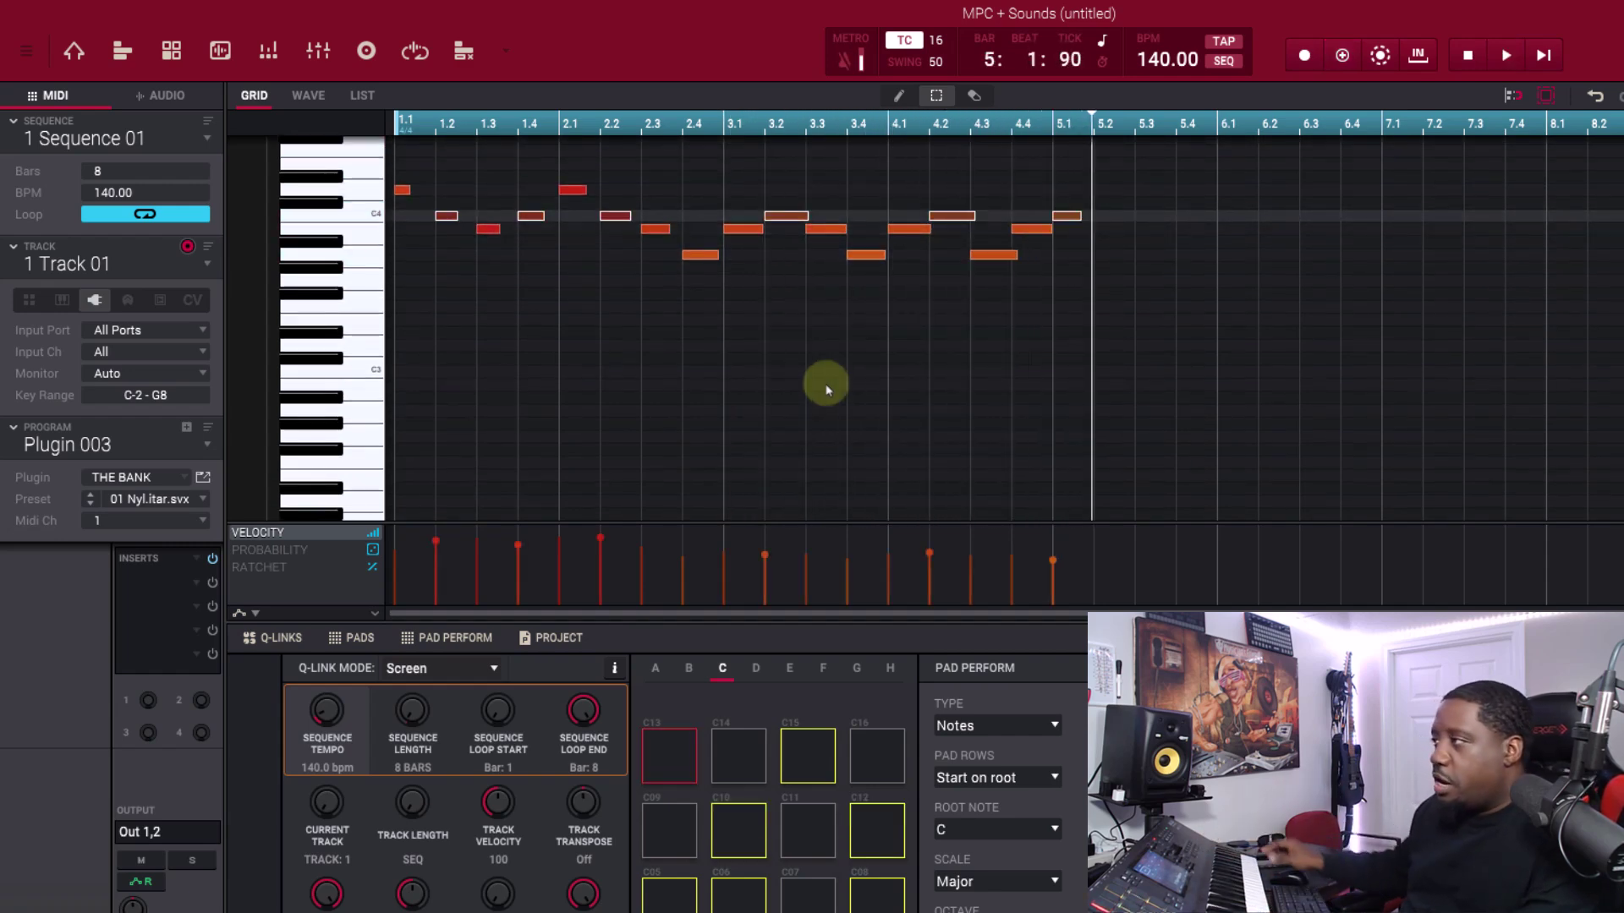
- Select track 2 and record a chord progression of about five bars with its Electric program
click(208, 266)
click(184, 308)
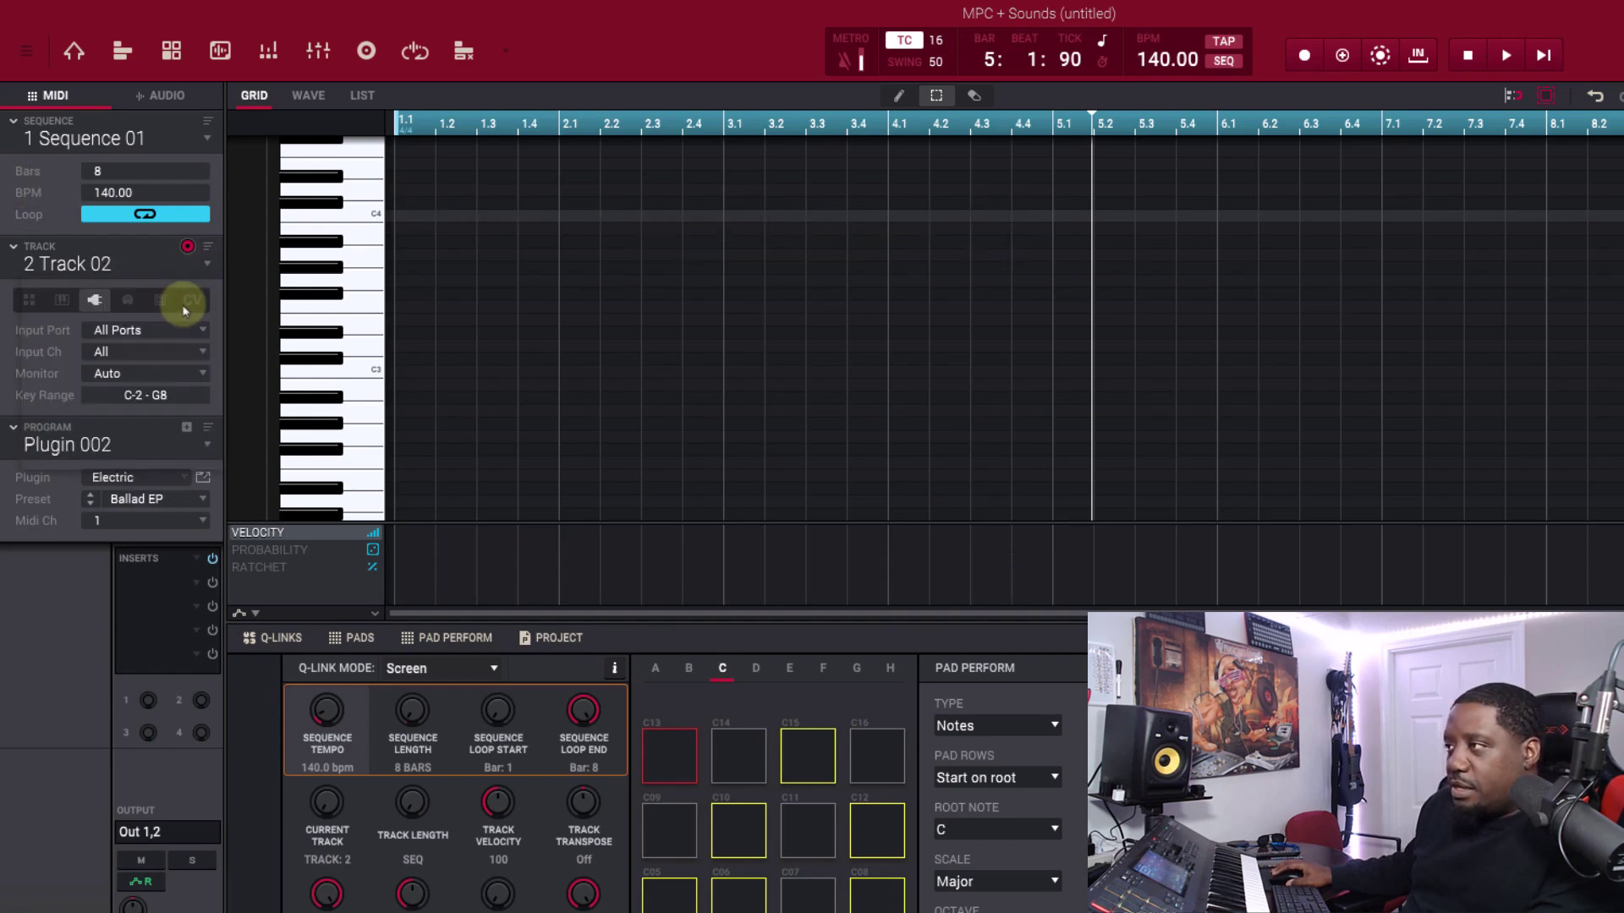
click(185, 479)
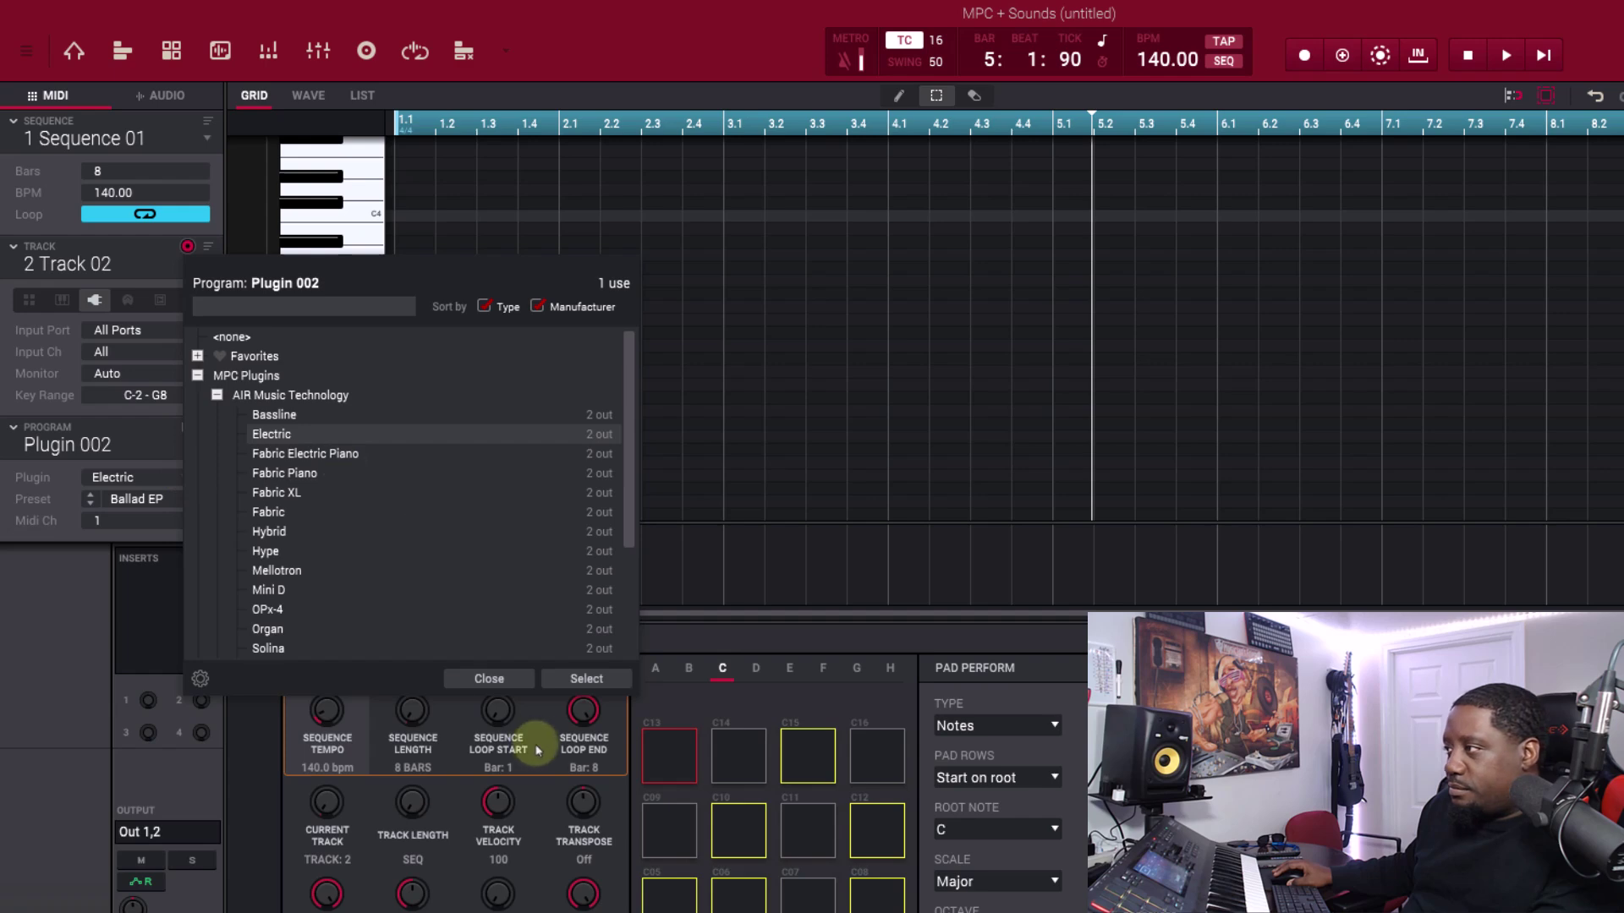
click(501, 677)
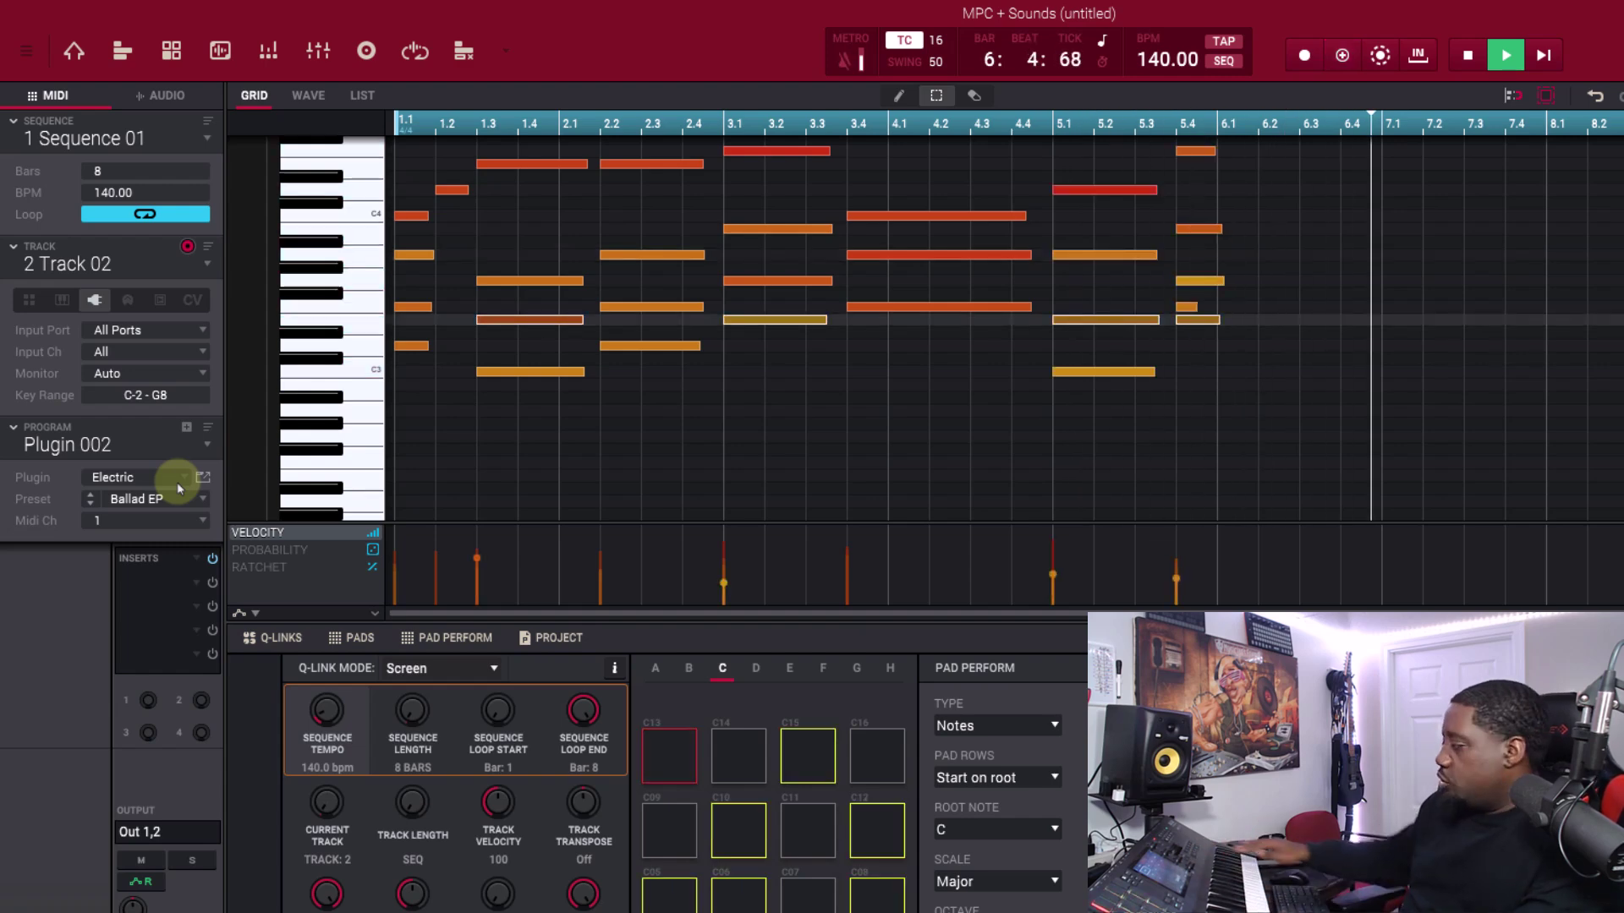
key(space)
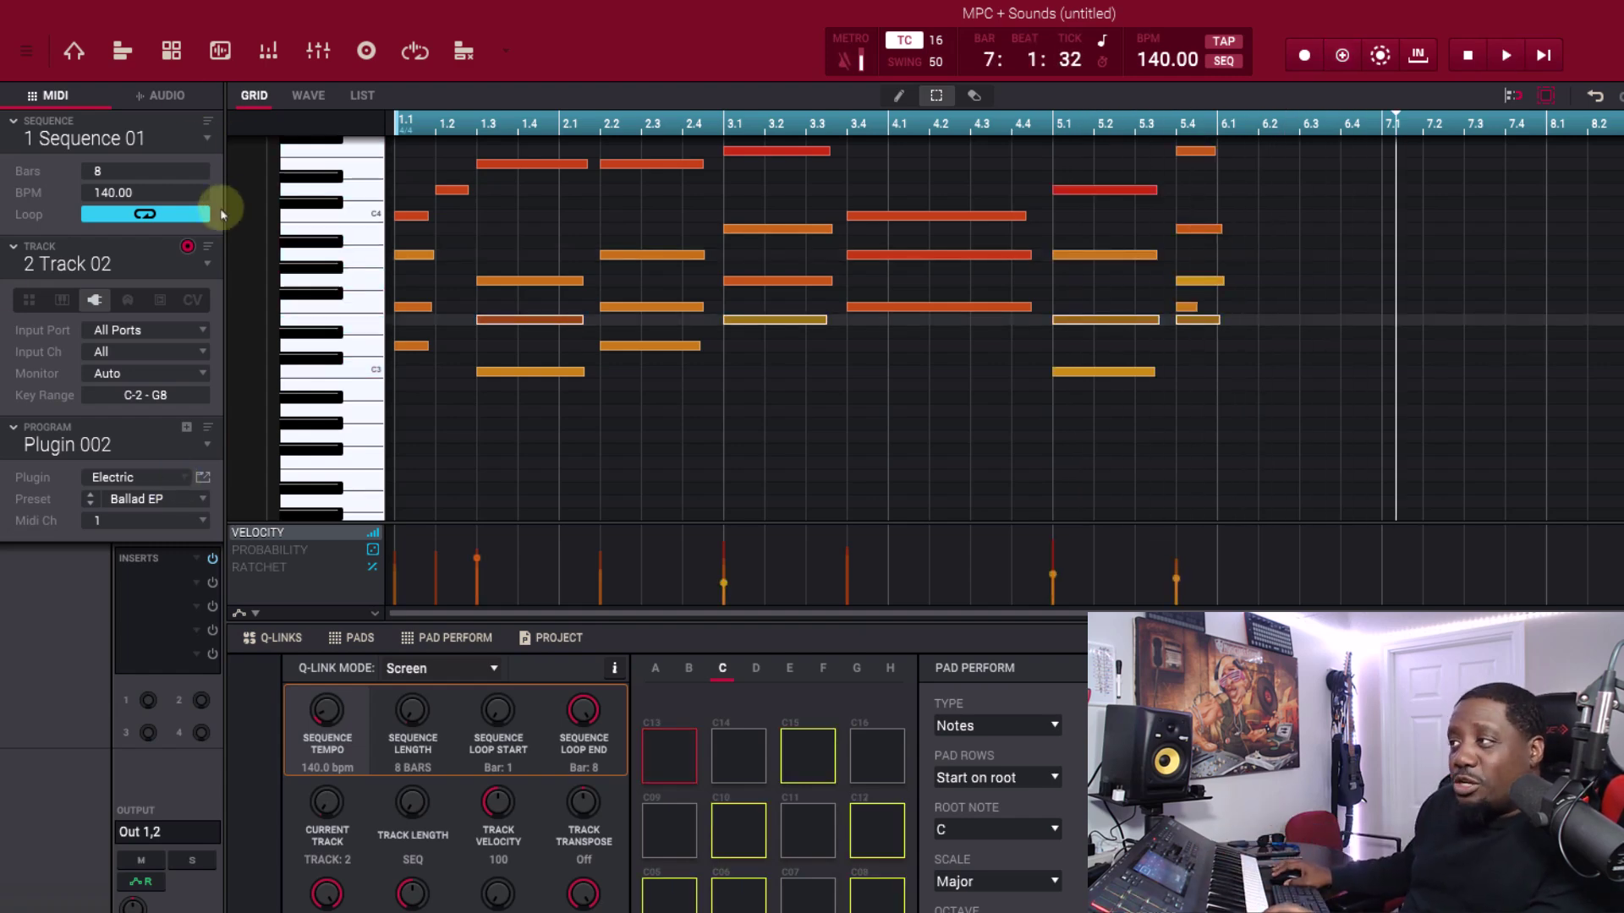
- Select the unused track 3, assign it the Plugin 001 program and open its Fabric XL plugin window
click(208, 263)
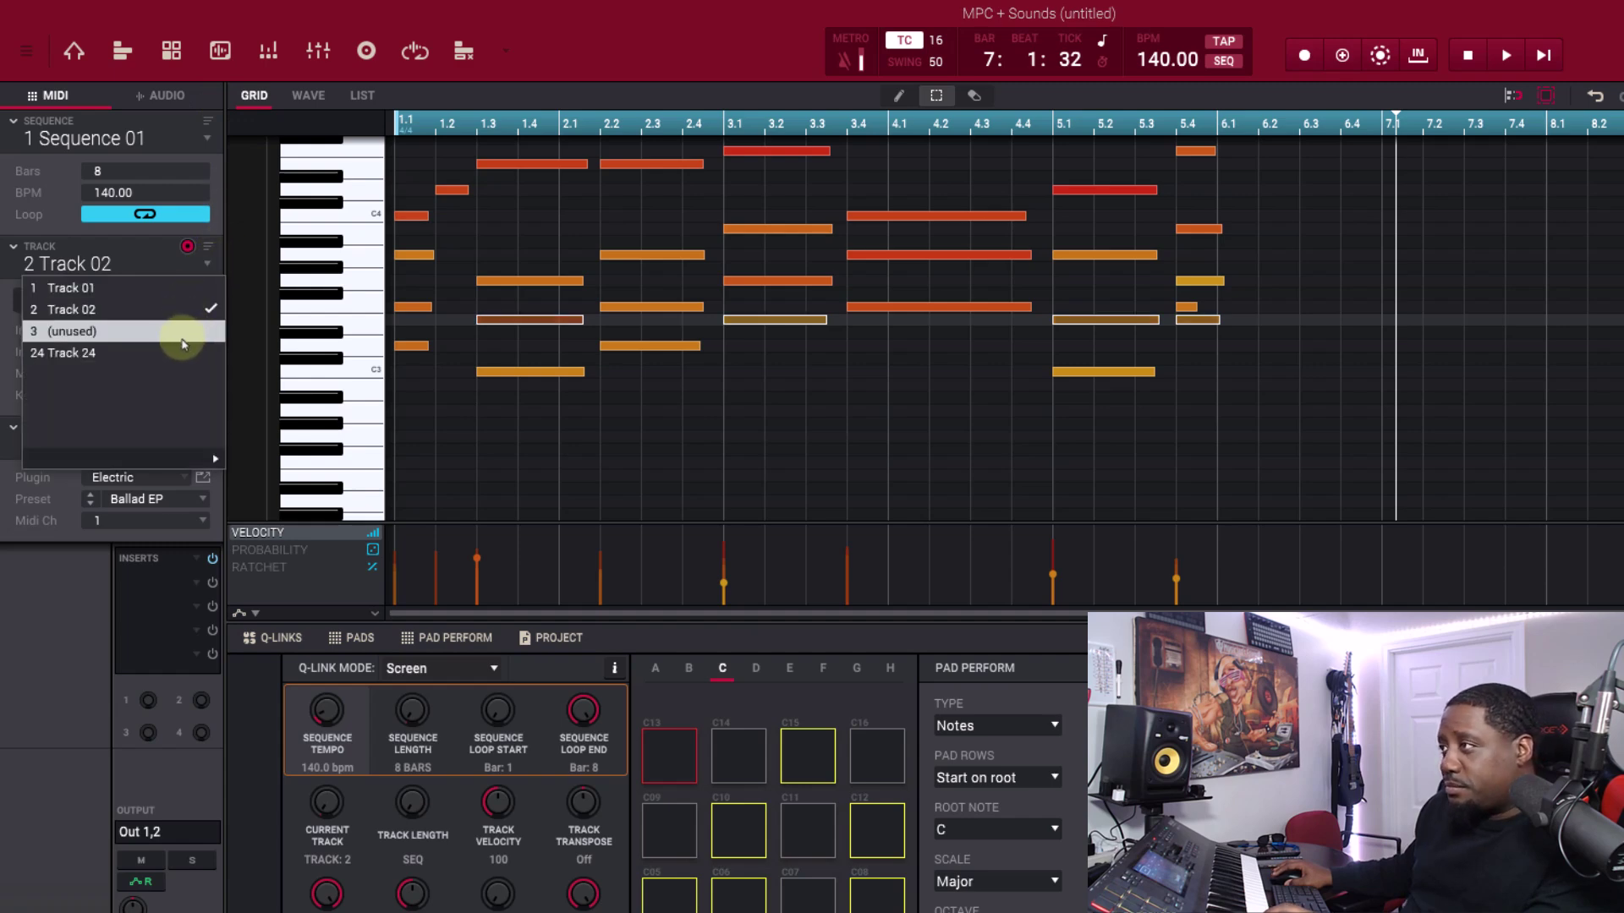
click(176, 333)
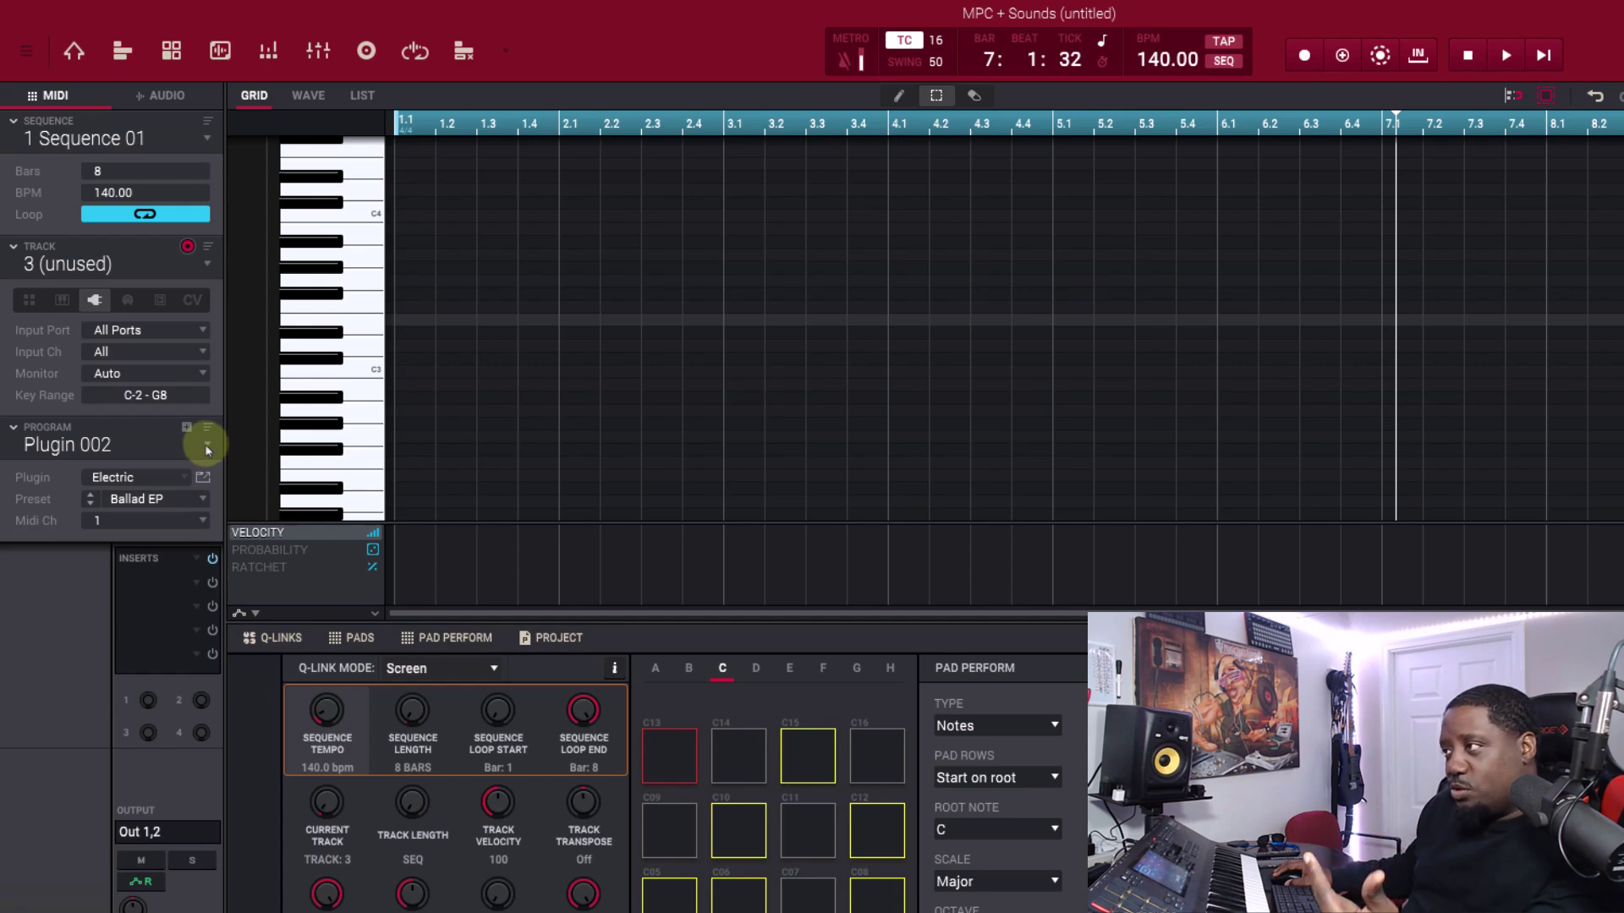
click(206, 445)
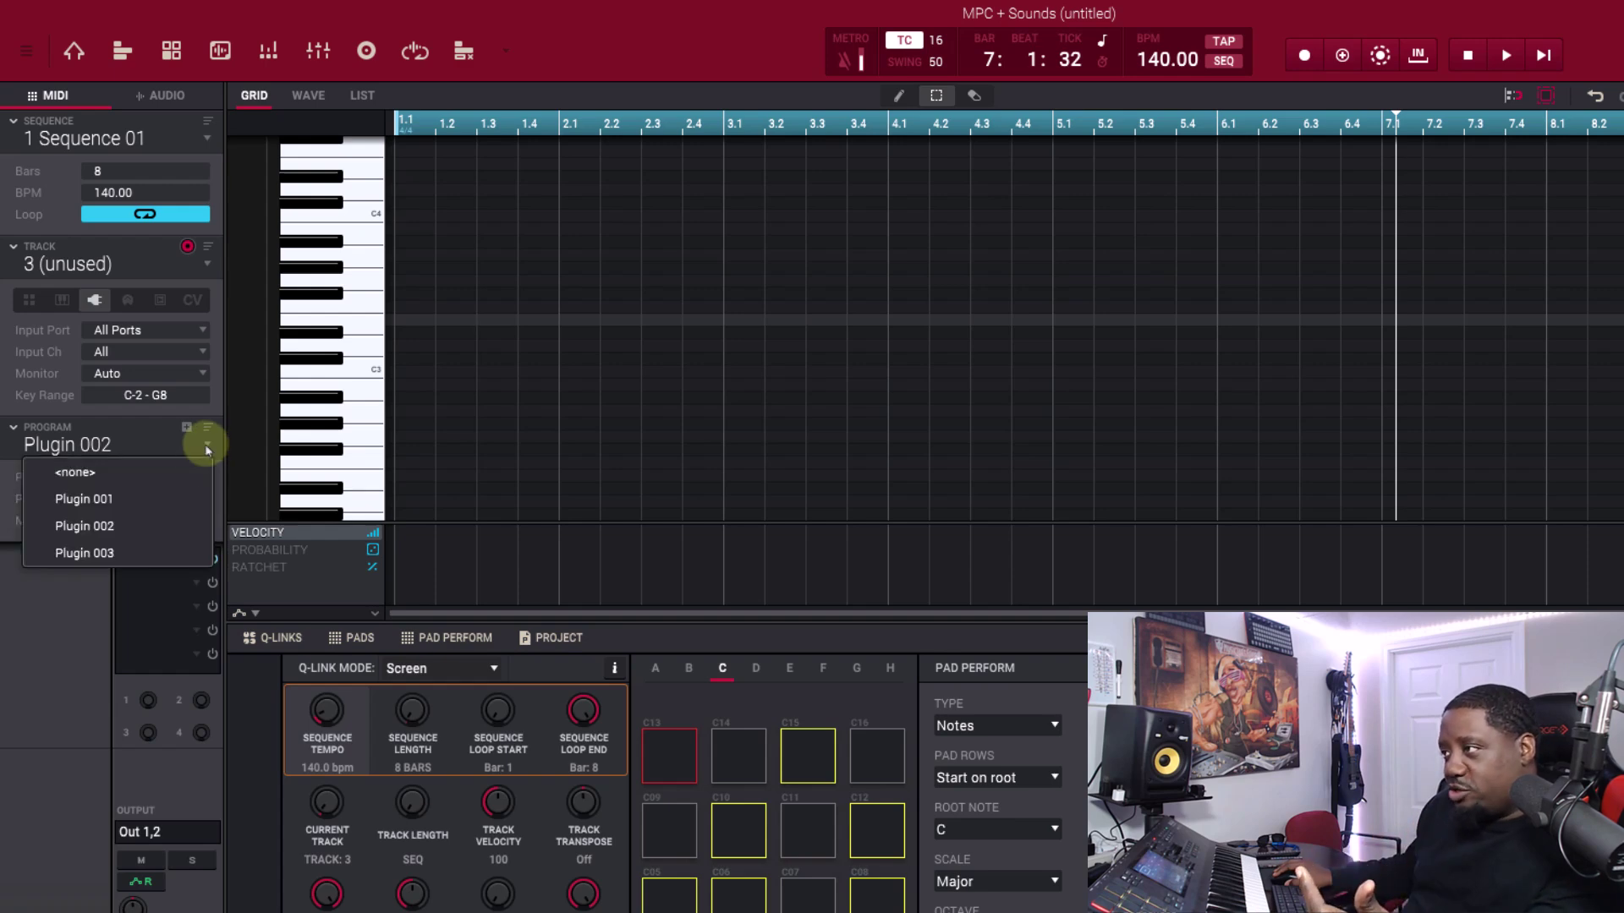
click(165, 502)
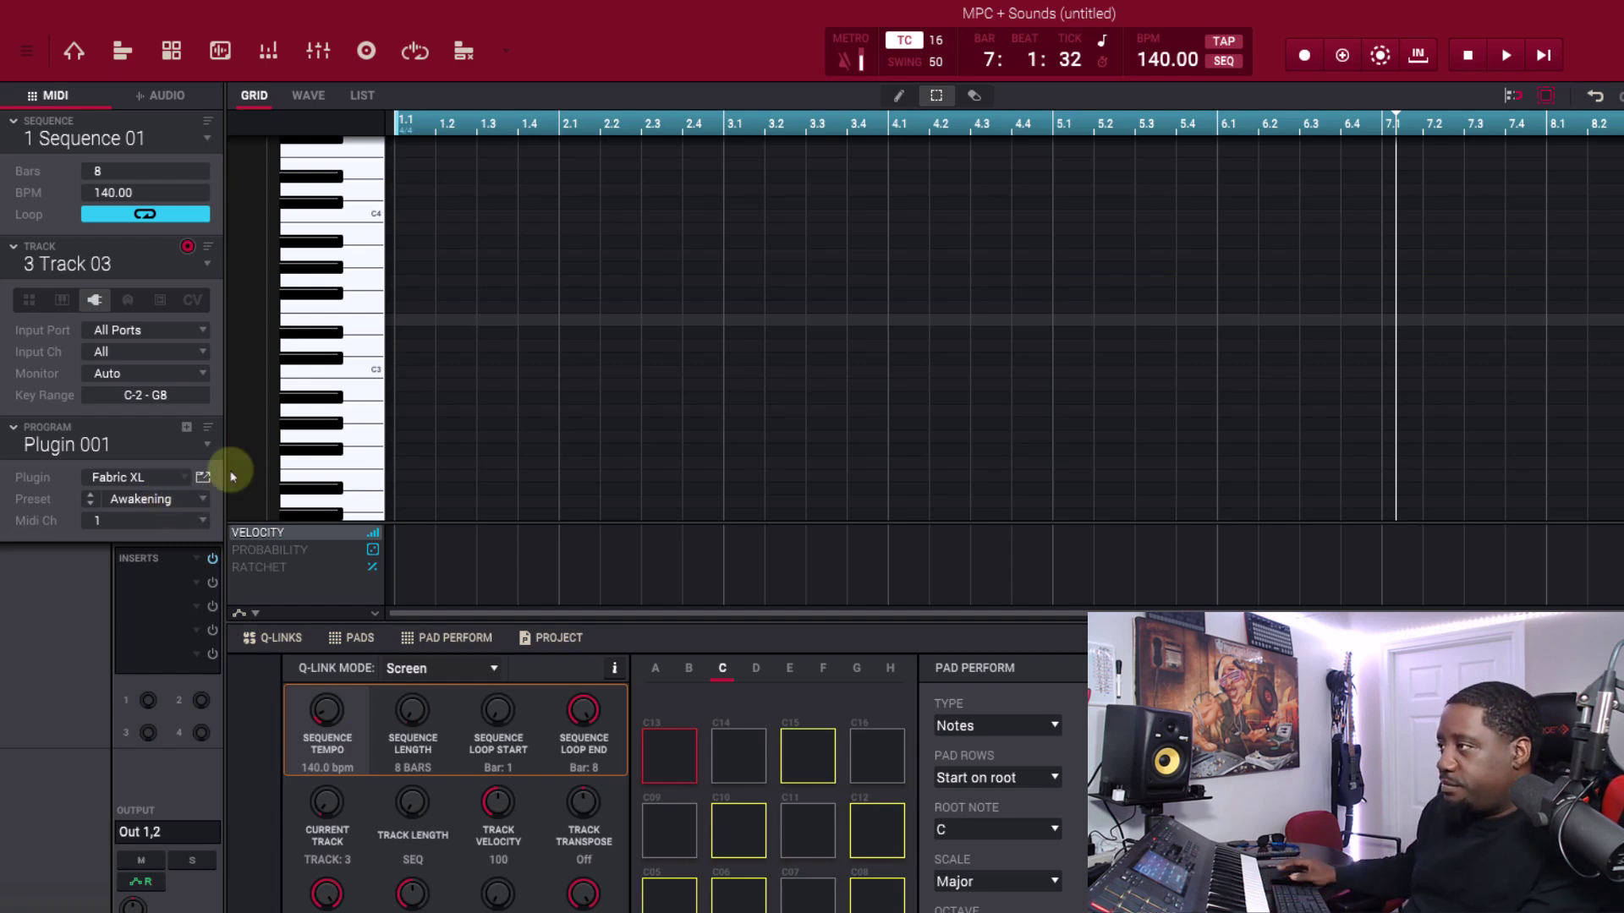
click(203, 477)
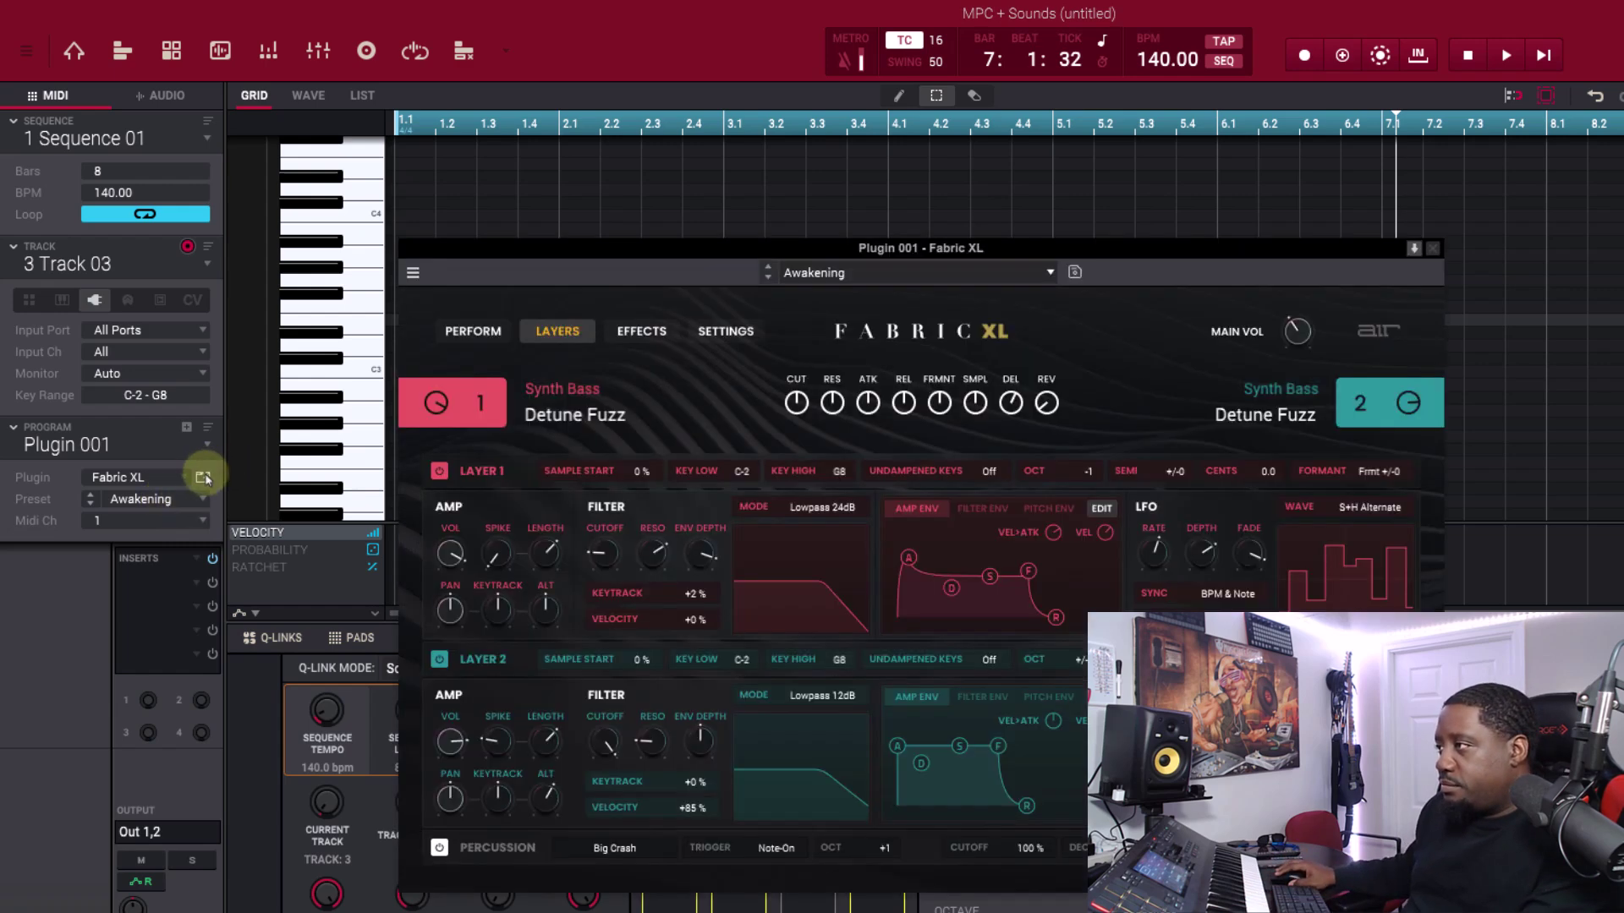
- Record a short repeated-note part on track 3 with Fabric XL and play it back
key(space)
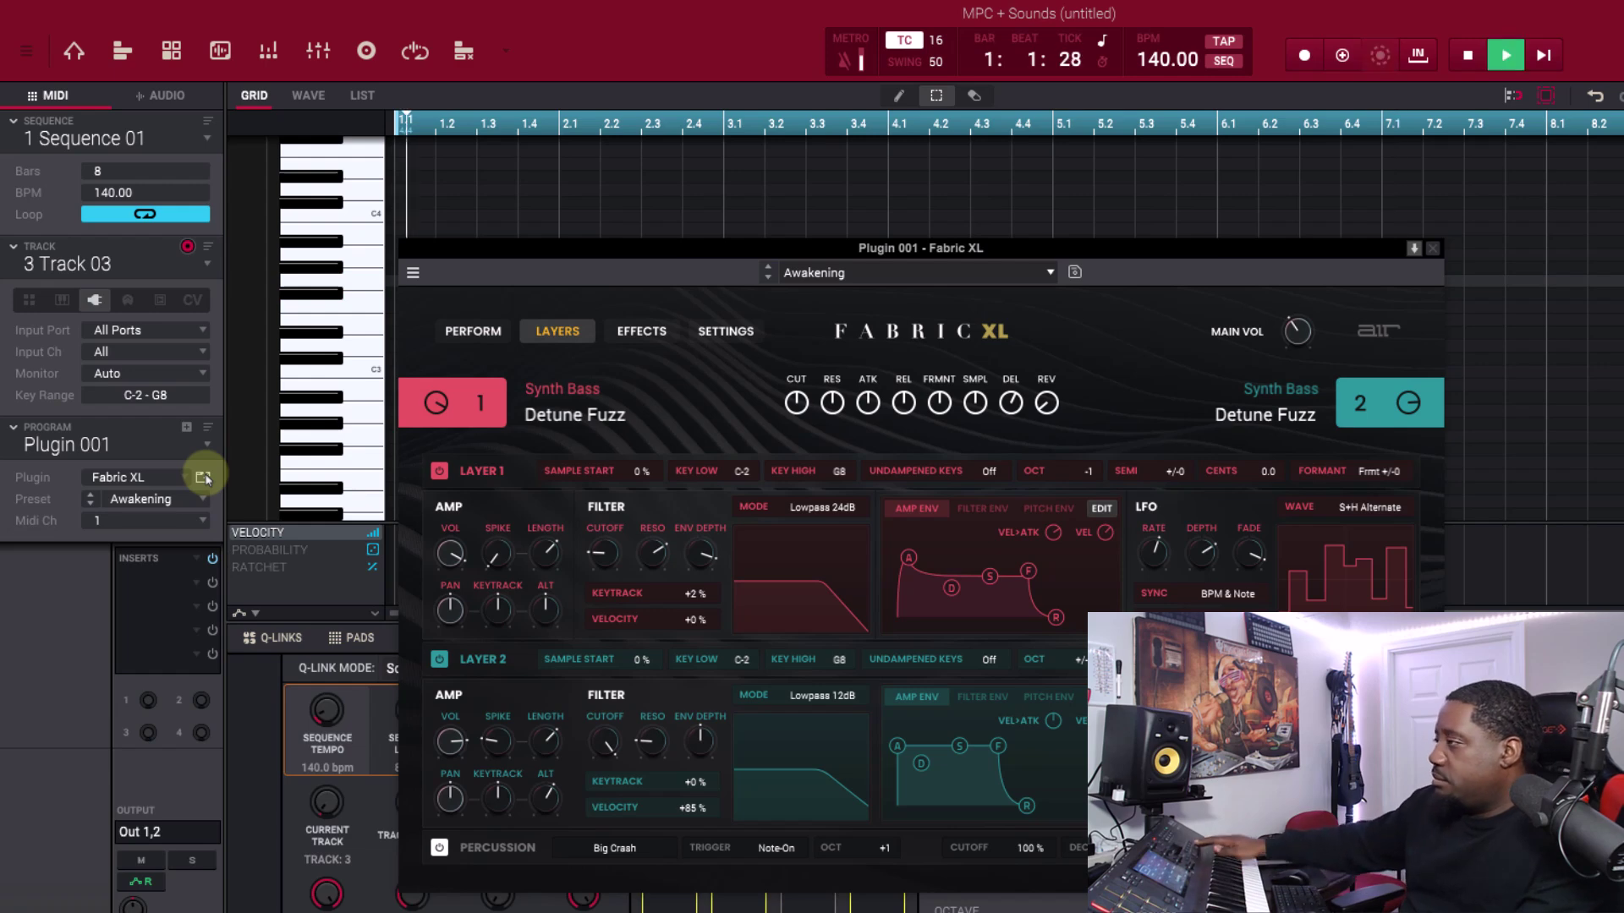
key(space)
key(space)
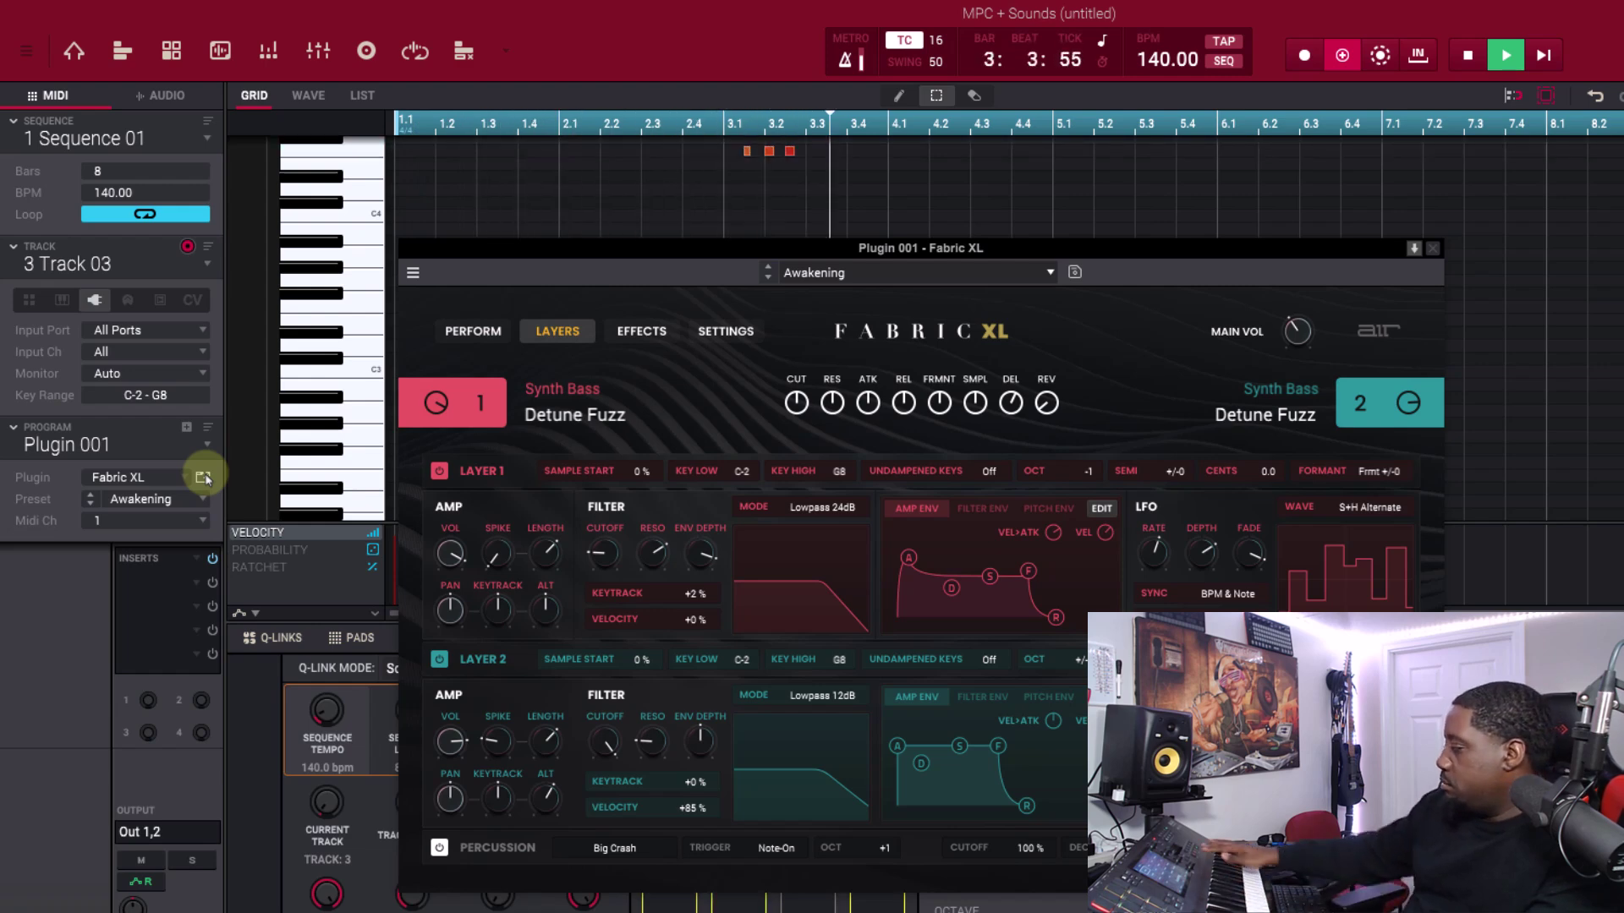
key(space)
key(space)
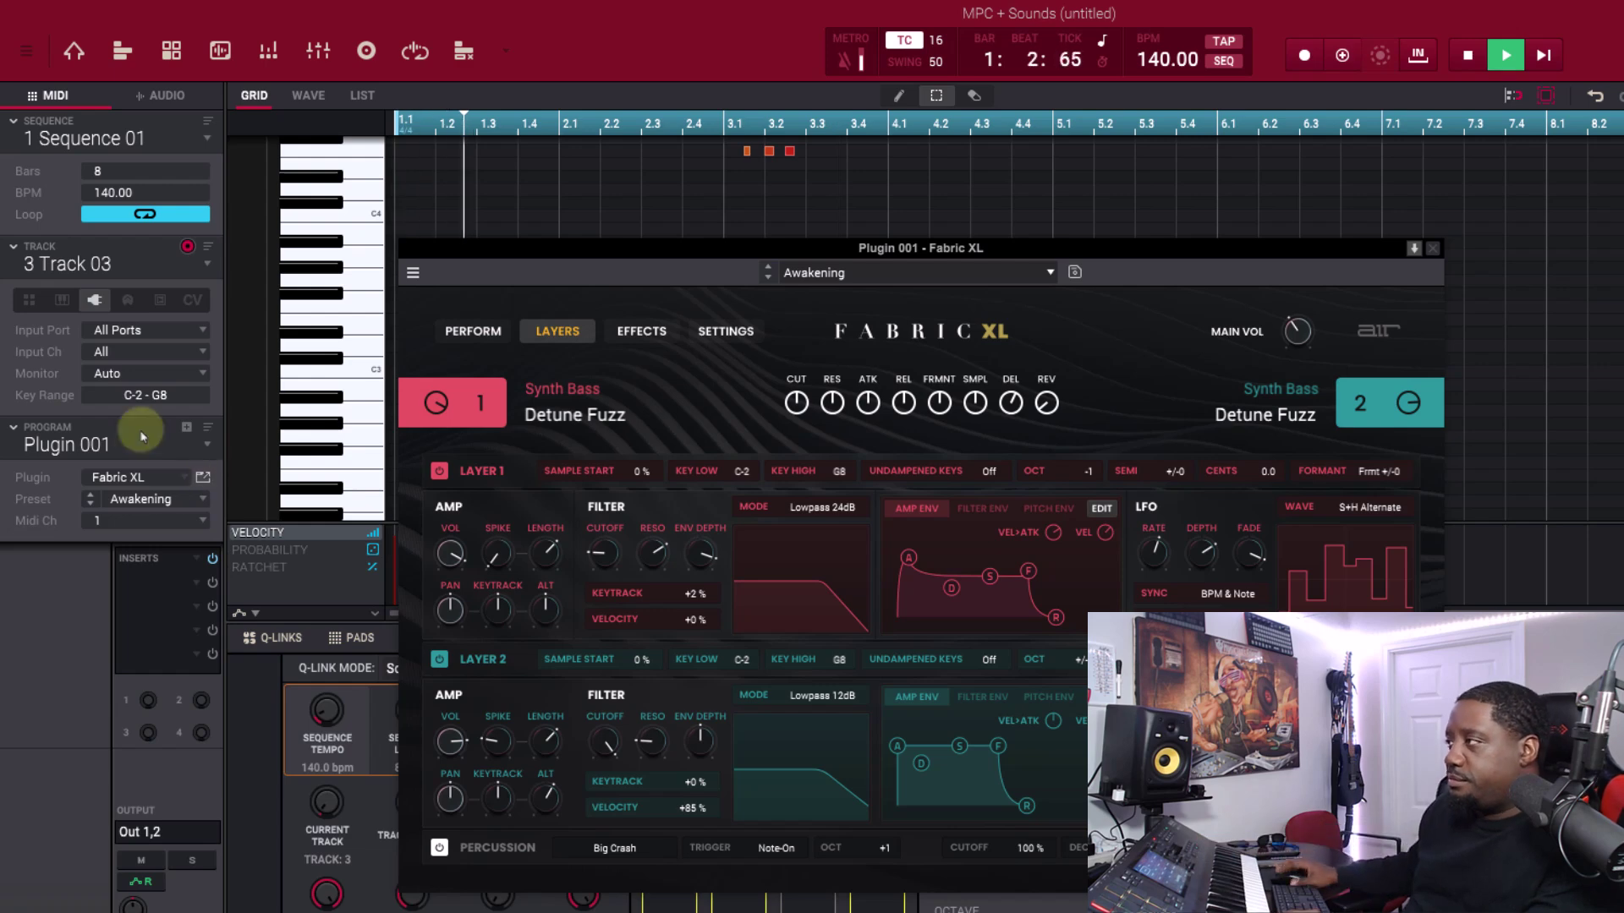
drag(847, 250, 790, 538)
scroll(786, 206, up, 3)
key(space)
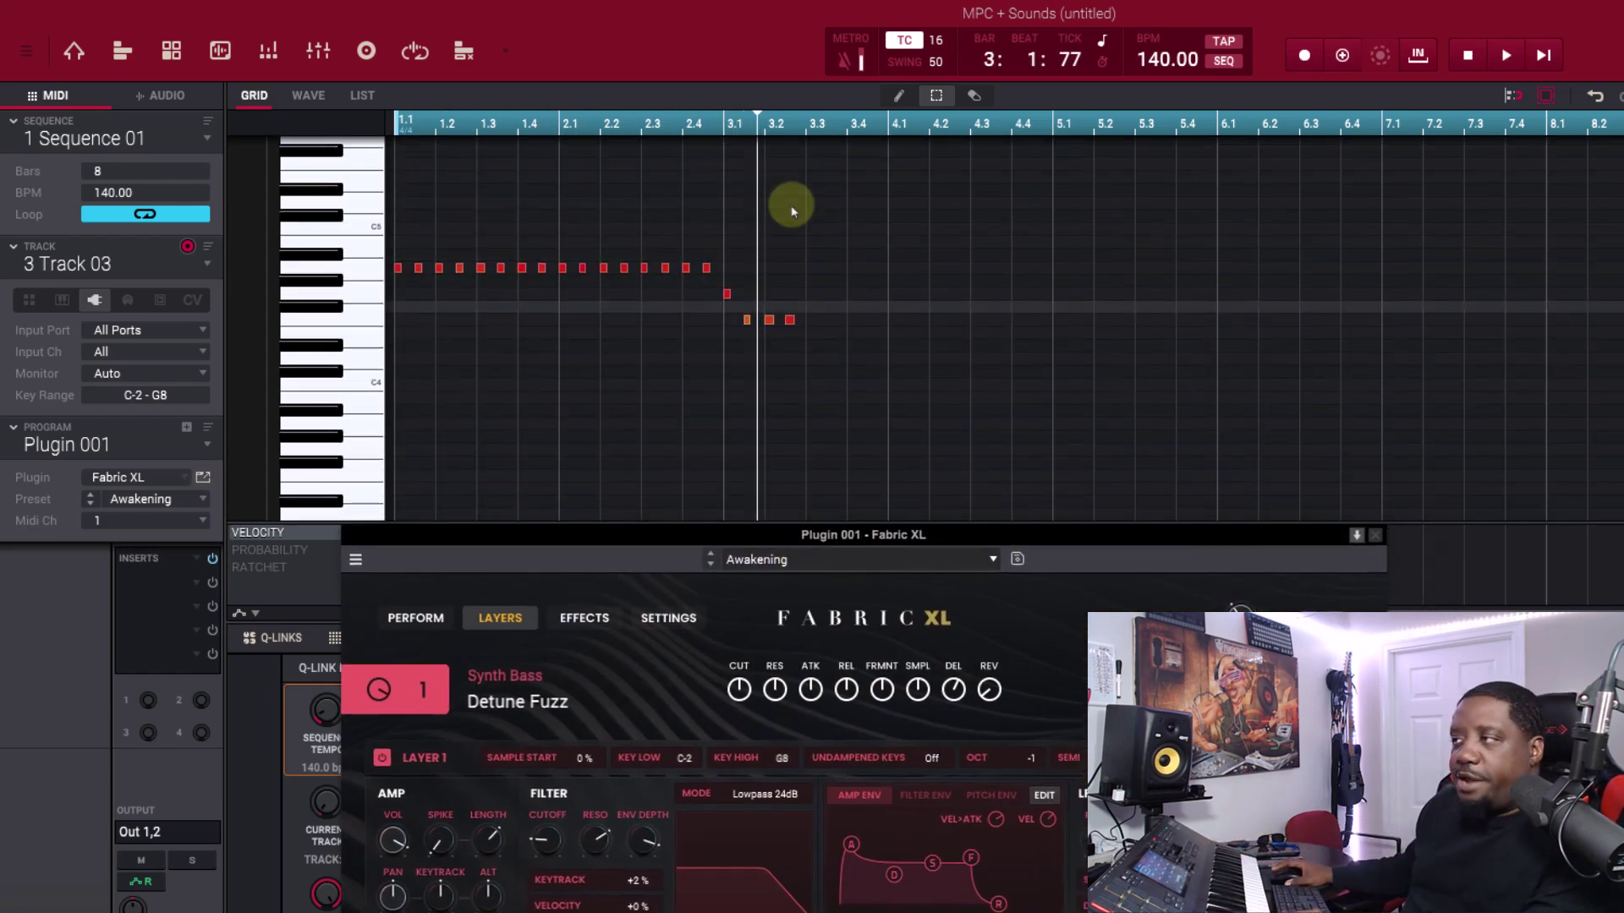
- Select the unused track 4, try the Plugin 002 program on it, and assign Plugin 003 with THE BANK instead
click(208, 269)
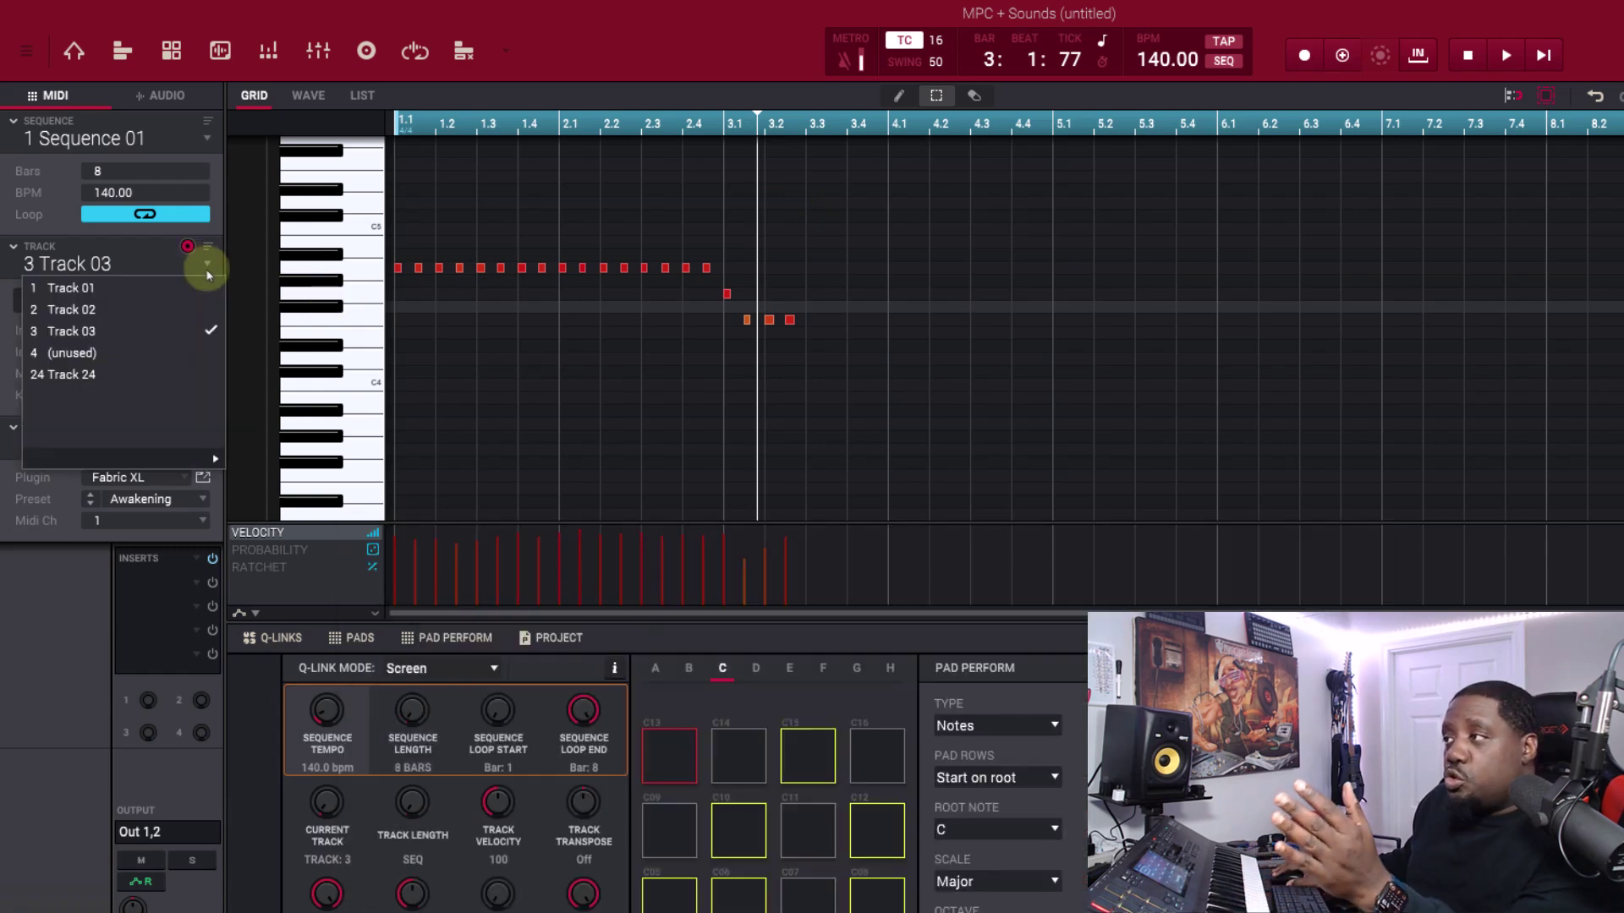
click(152, 353)
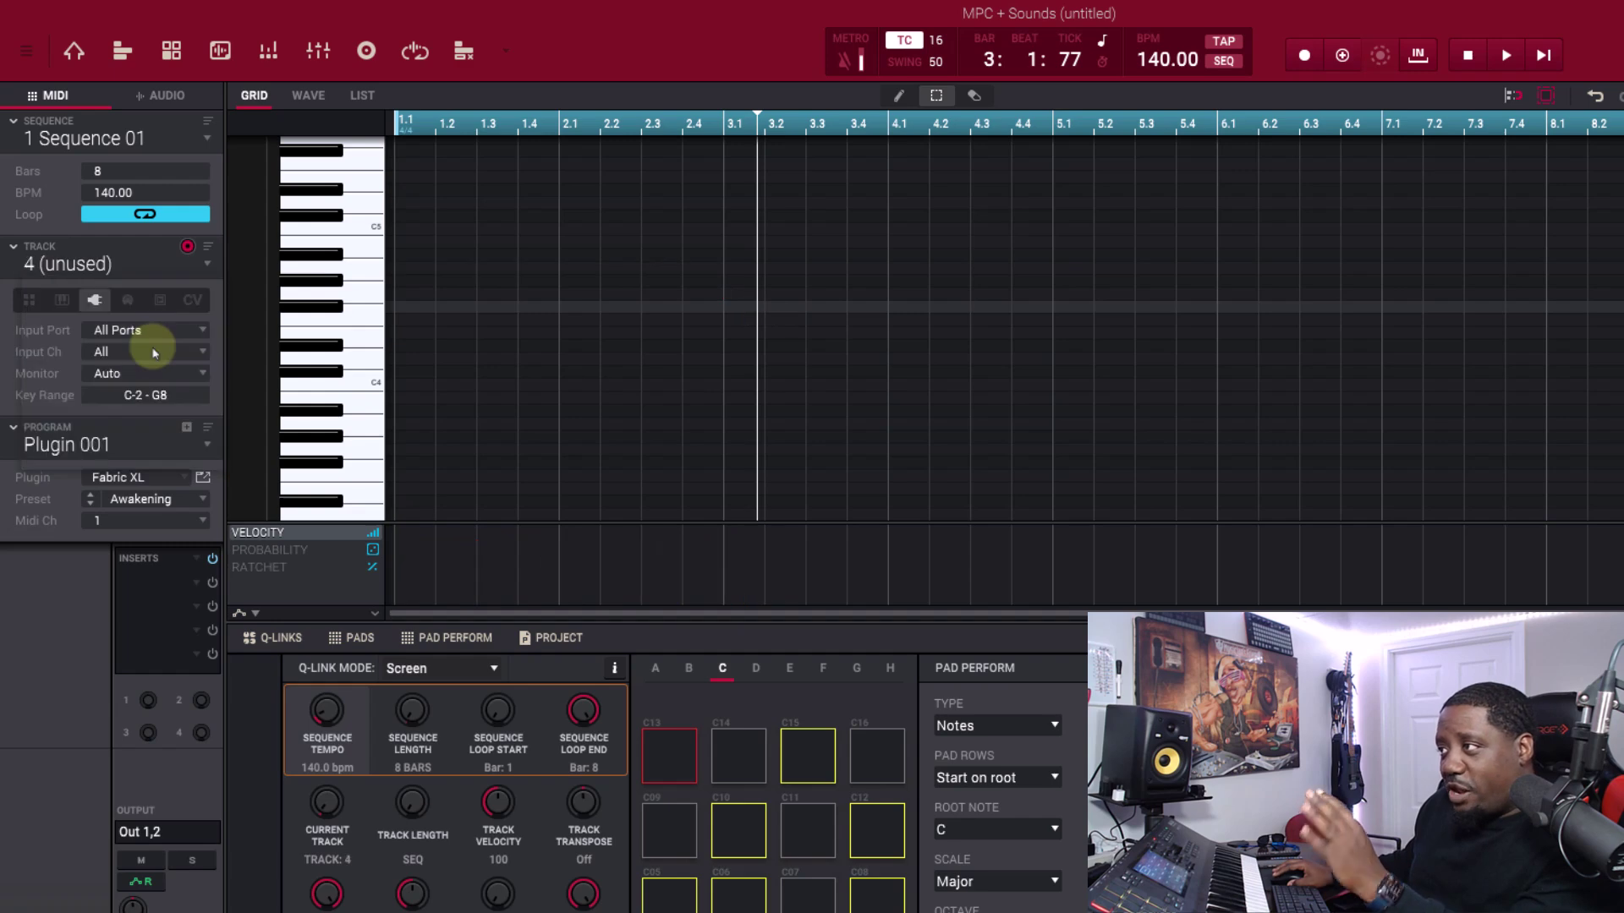
click(184, 481)
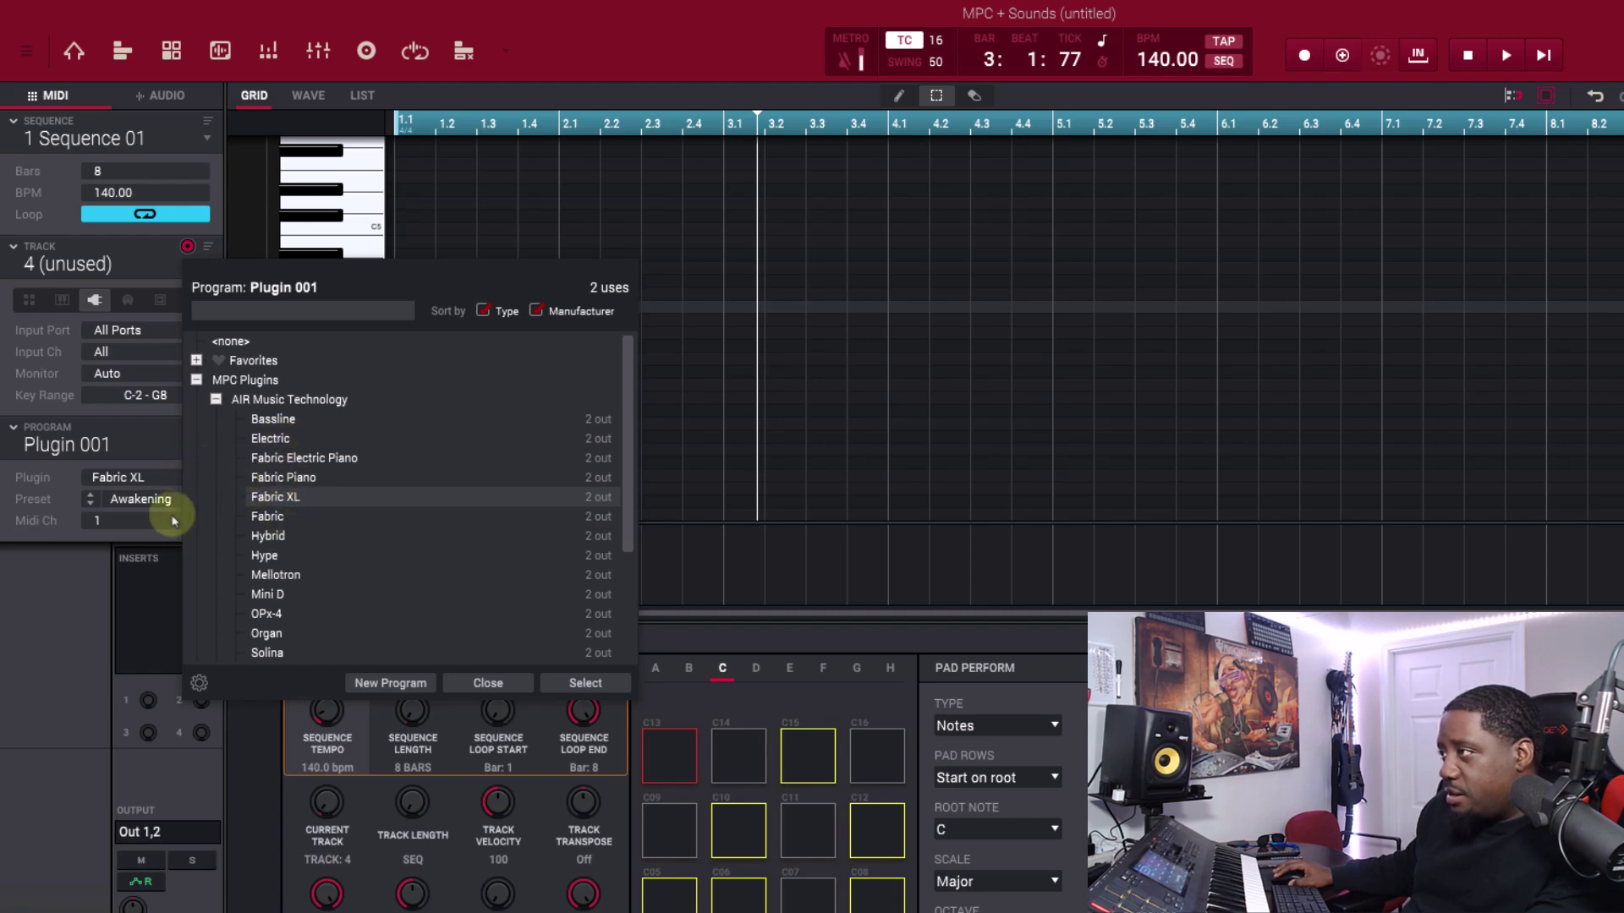
click(486, 680)
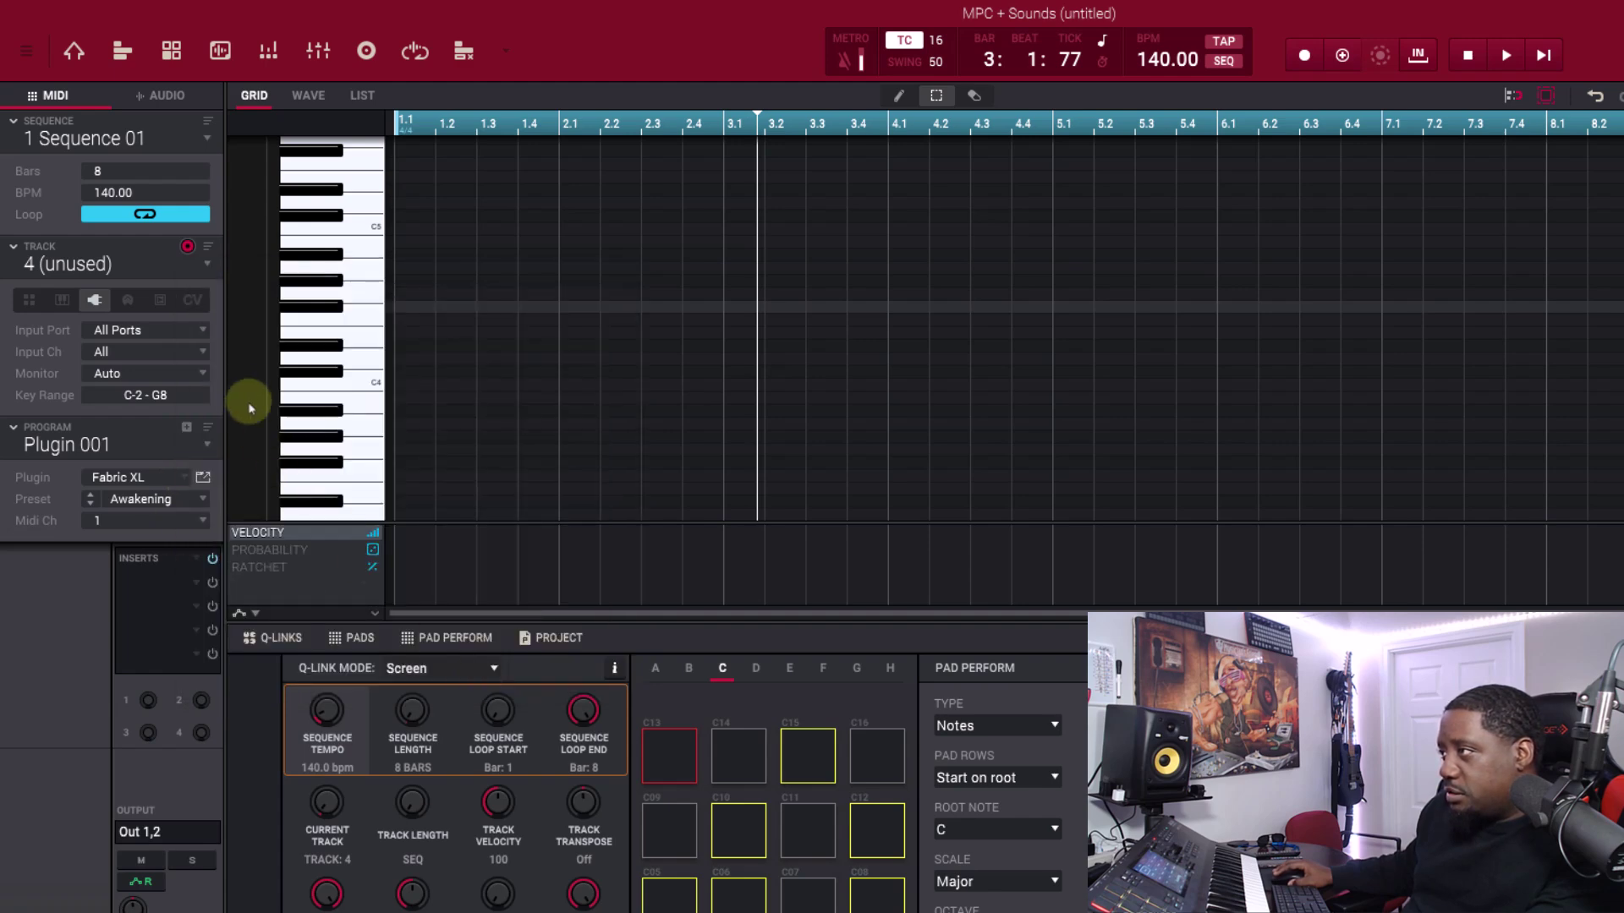
click(209, 447)
click(147, 528)
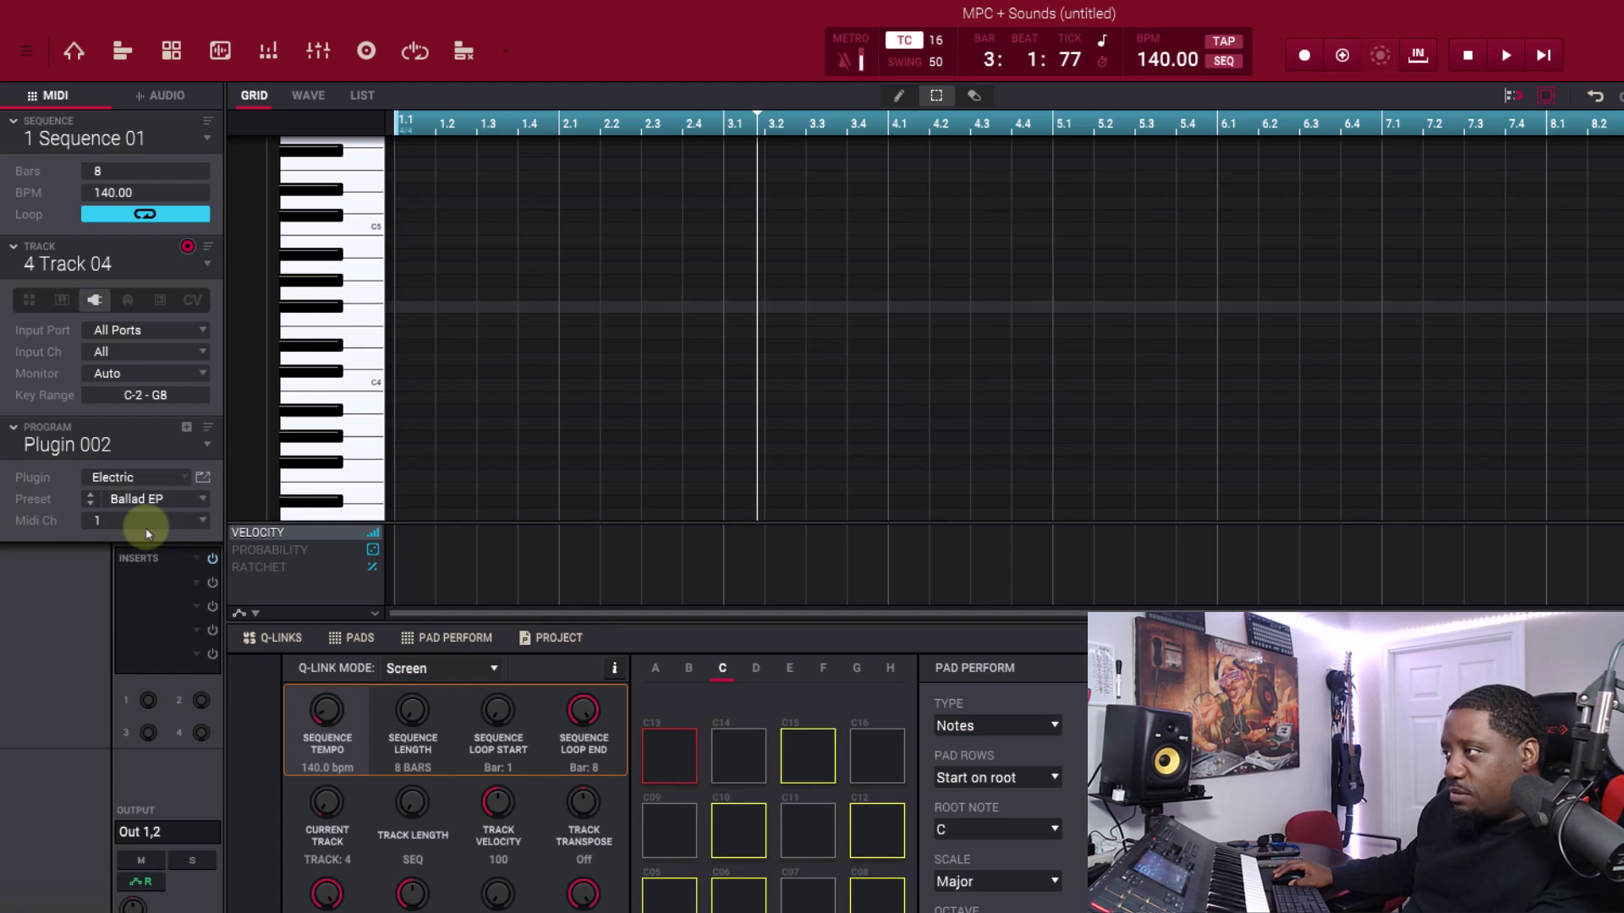
click(210, 446)
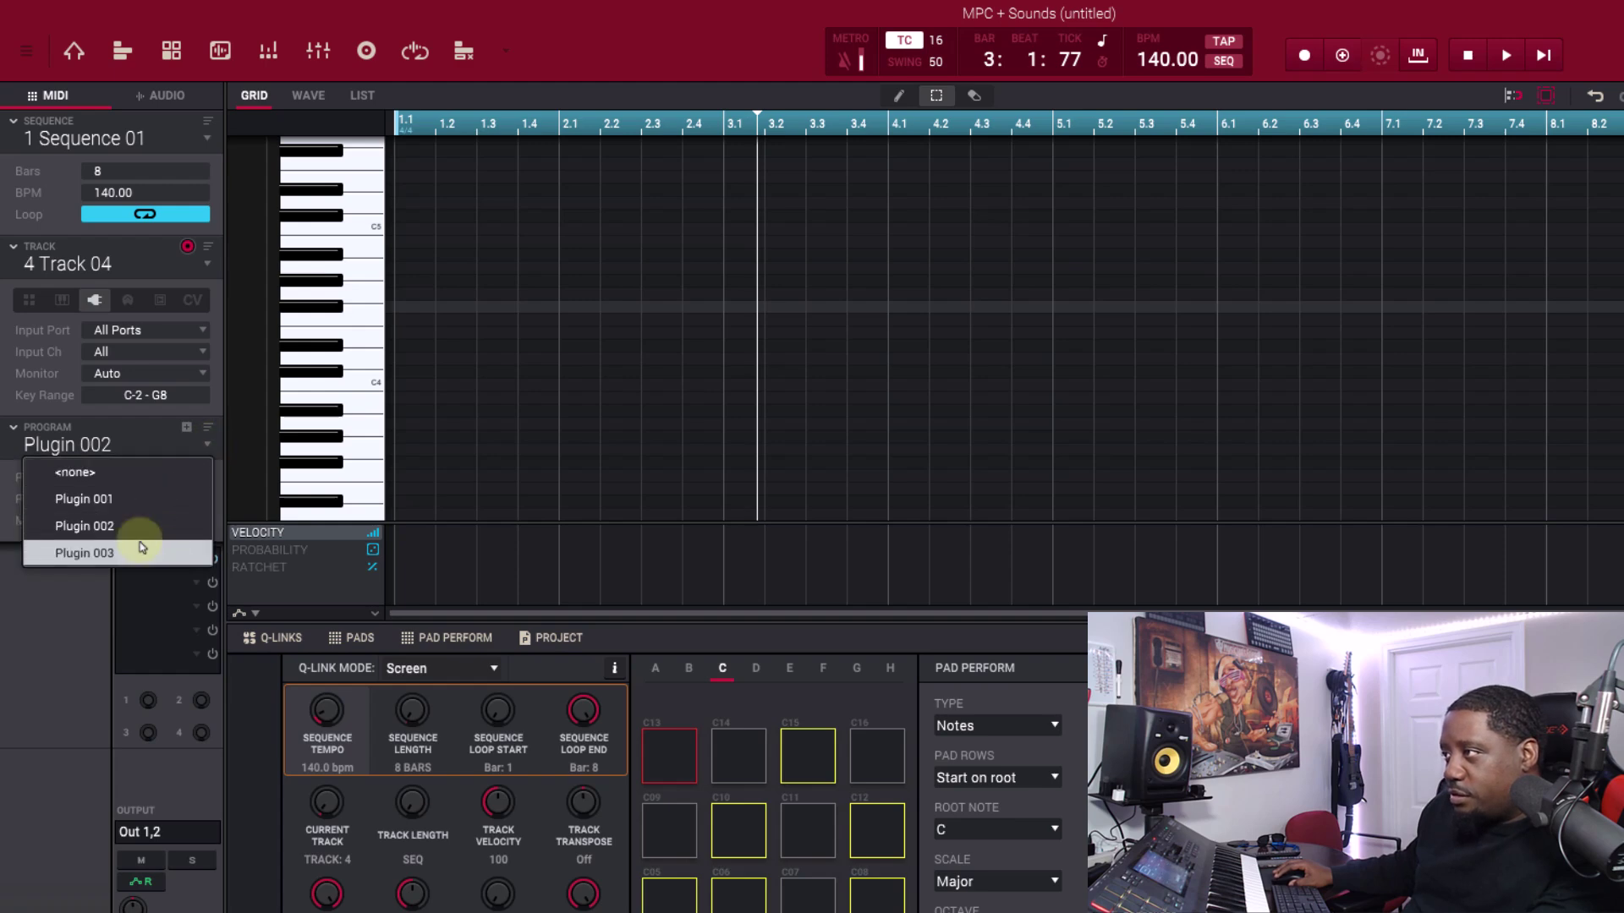
click(142, 550)
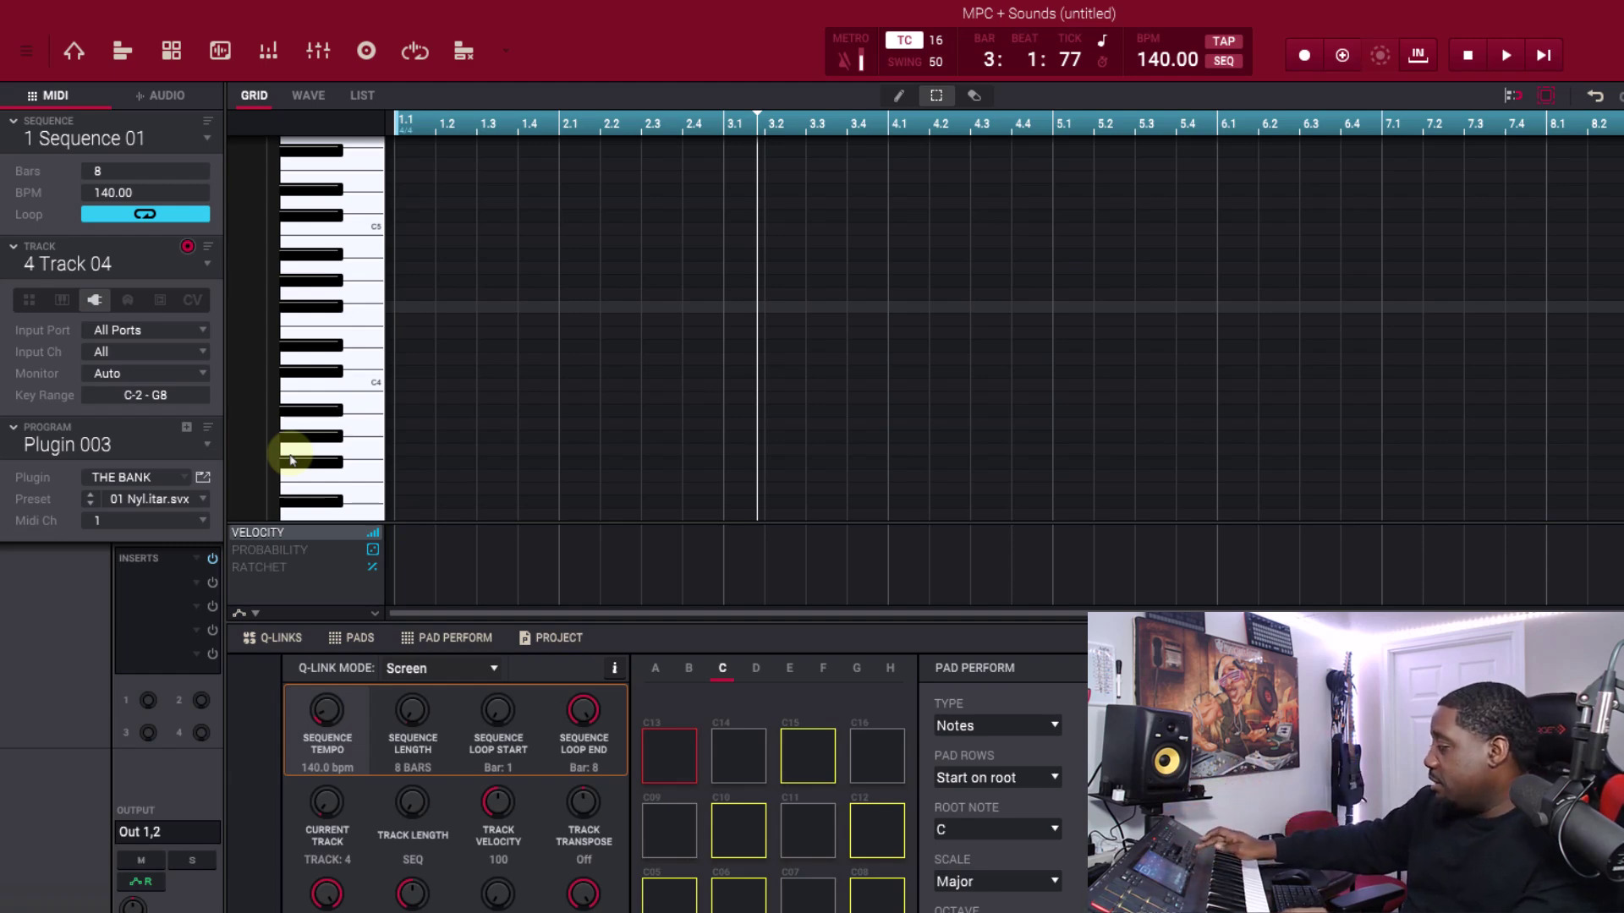
- Start recording a part on track 4 with THE BANK
key(space)
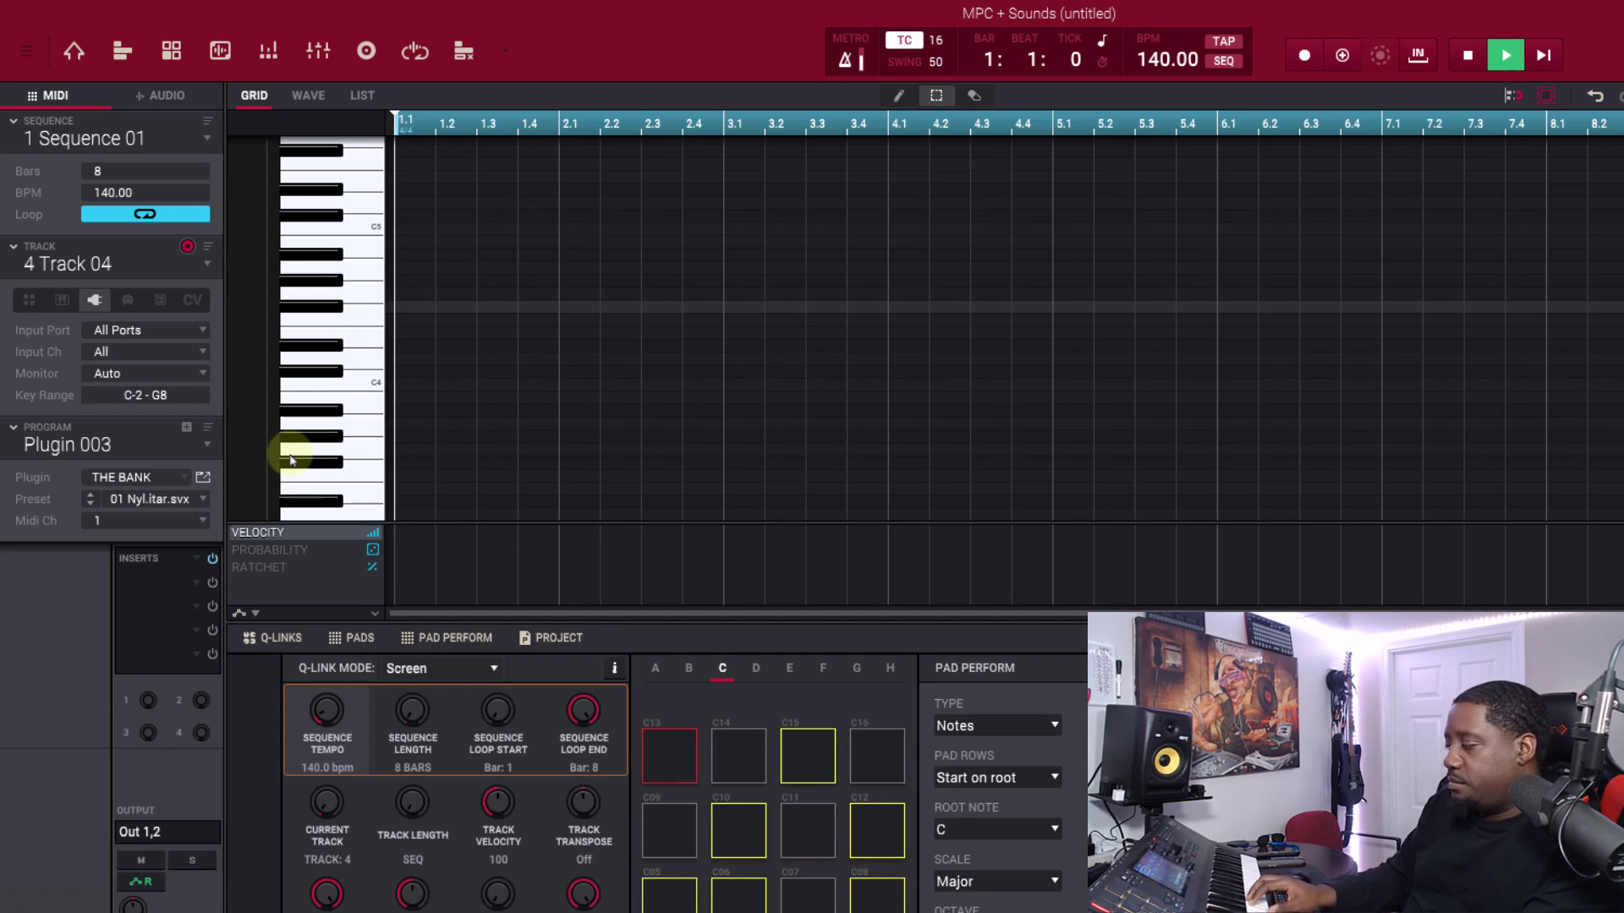